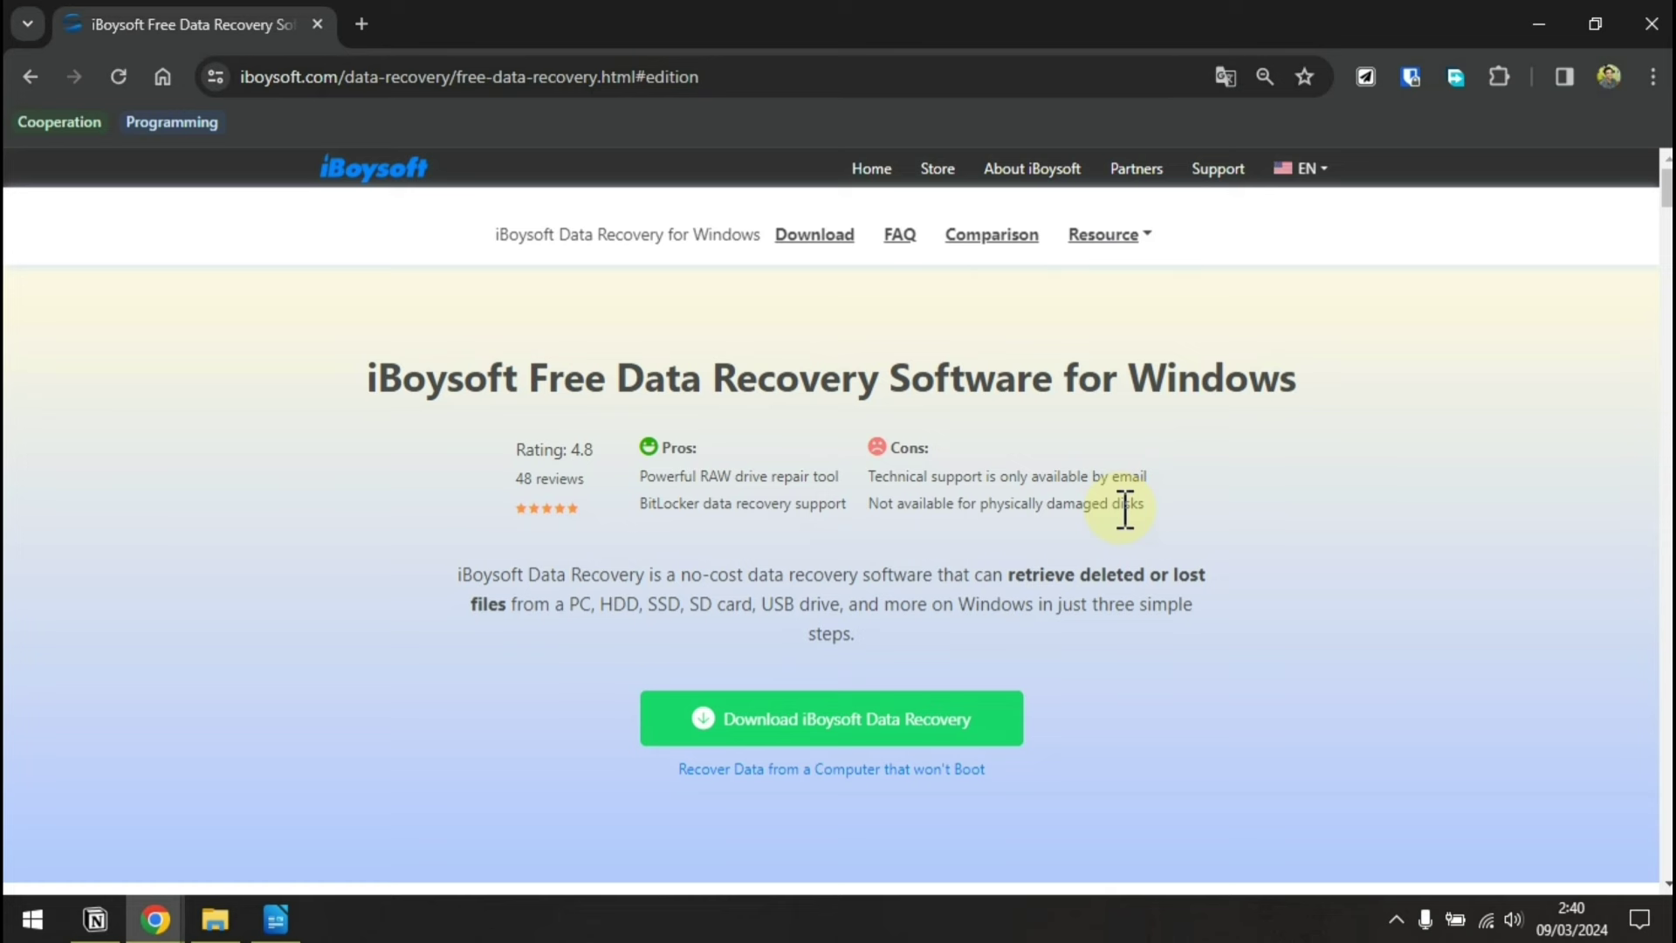
Examine the features and recovery scenarios on the iBoysoft data recovery product pages for Windows and for Mac
left_click_drag(367, 378, 879, 378)
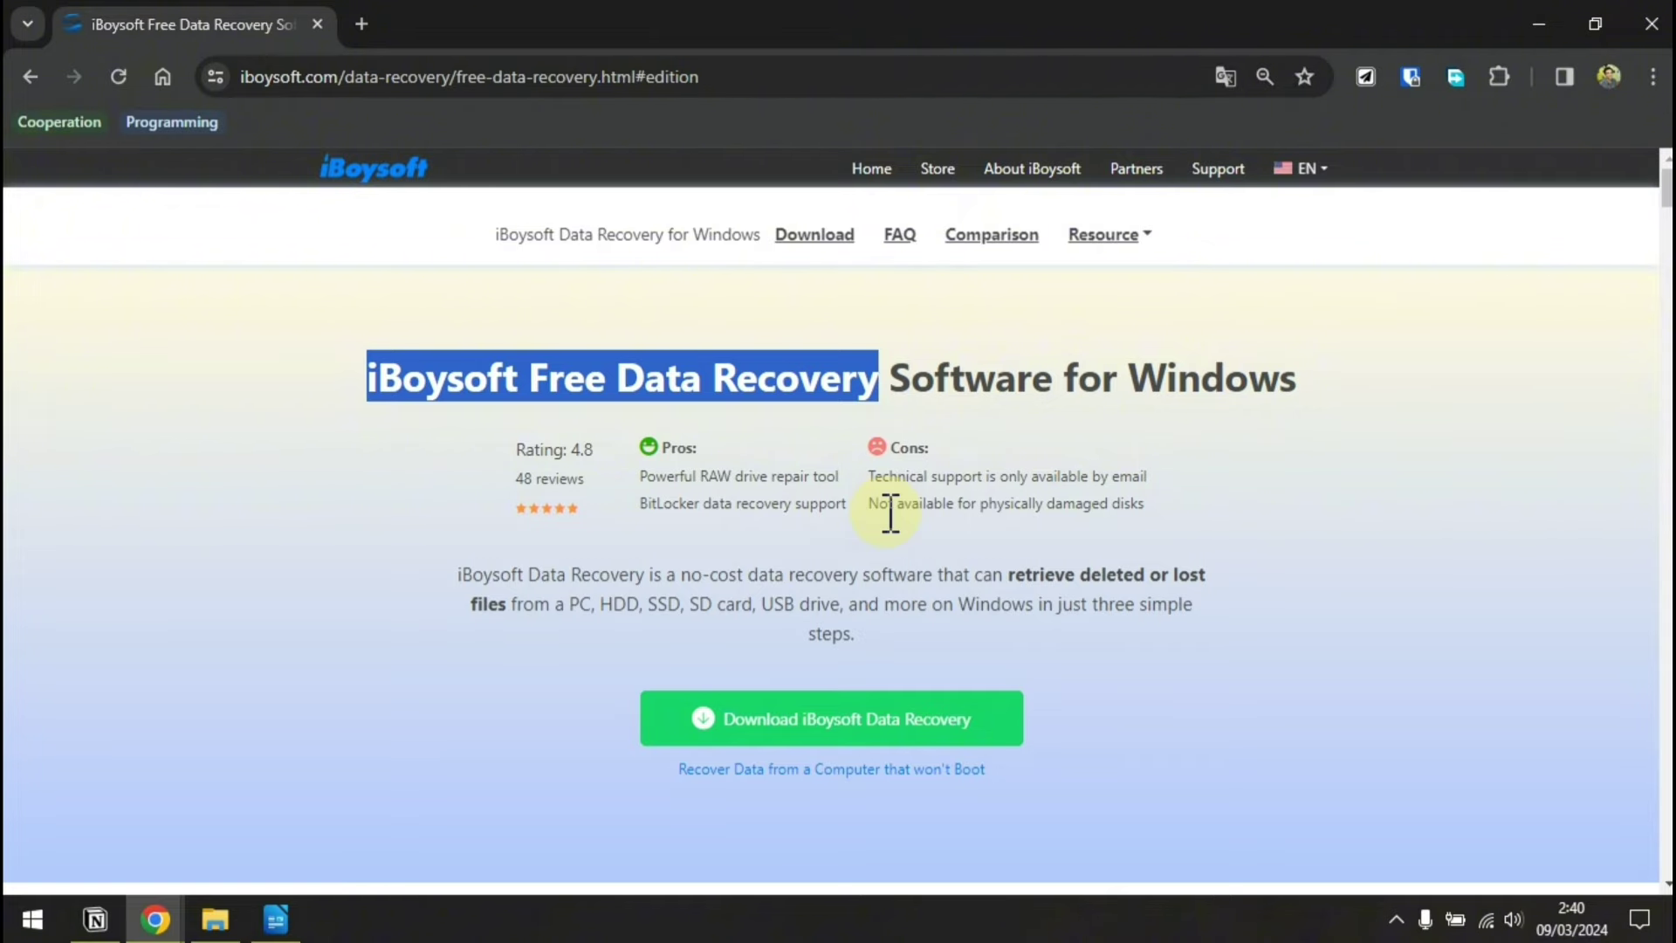
left_click(866, 559)
scroll(866, 576, "down", 15)
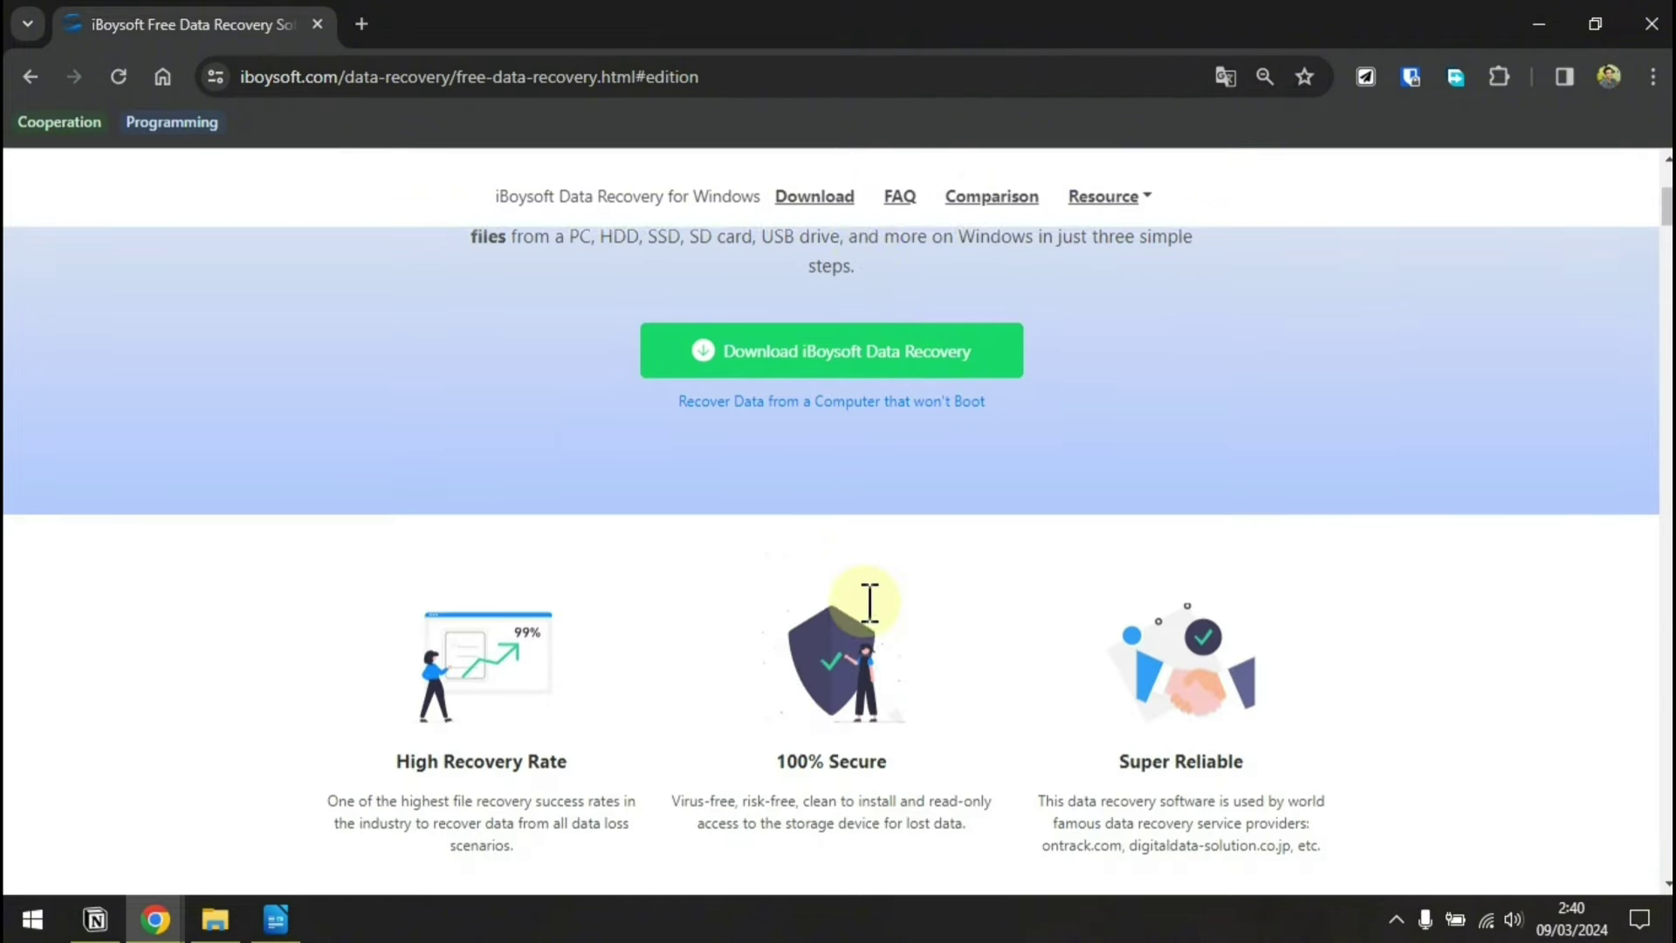
scroll(867, 601, "down", 11)
scroll(373, 581, "up", 4)
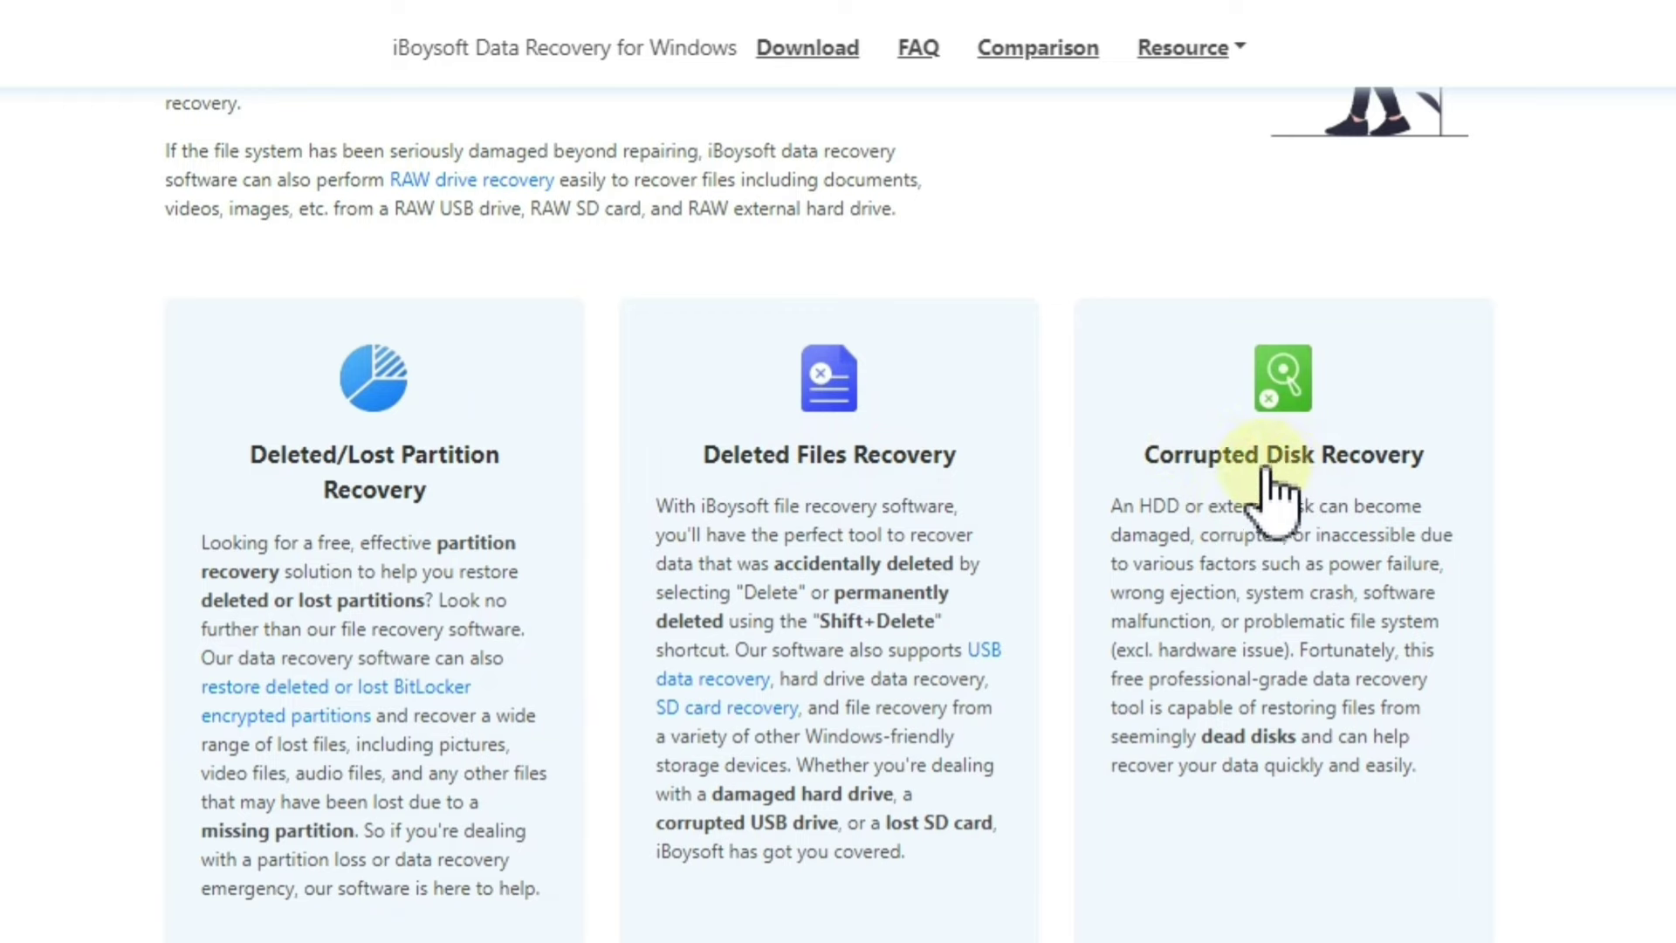
scroll(1218, 493, "down", 10)
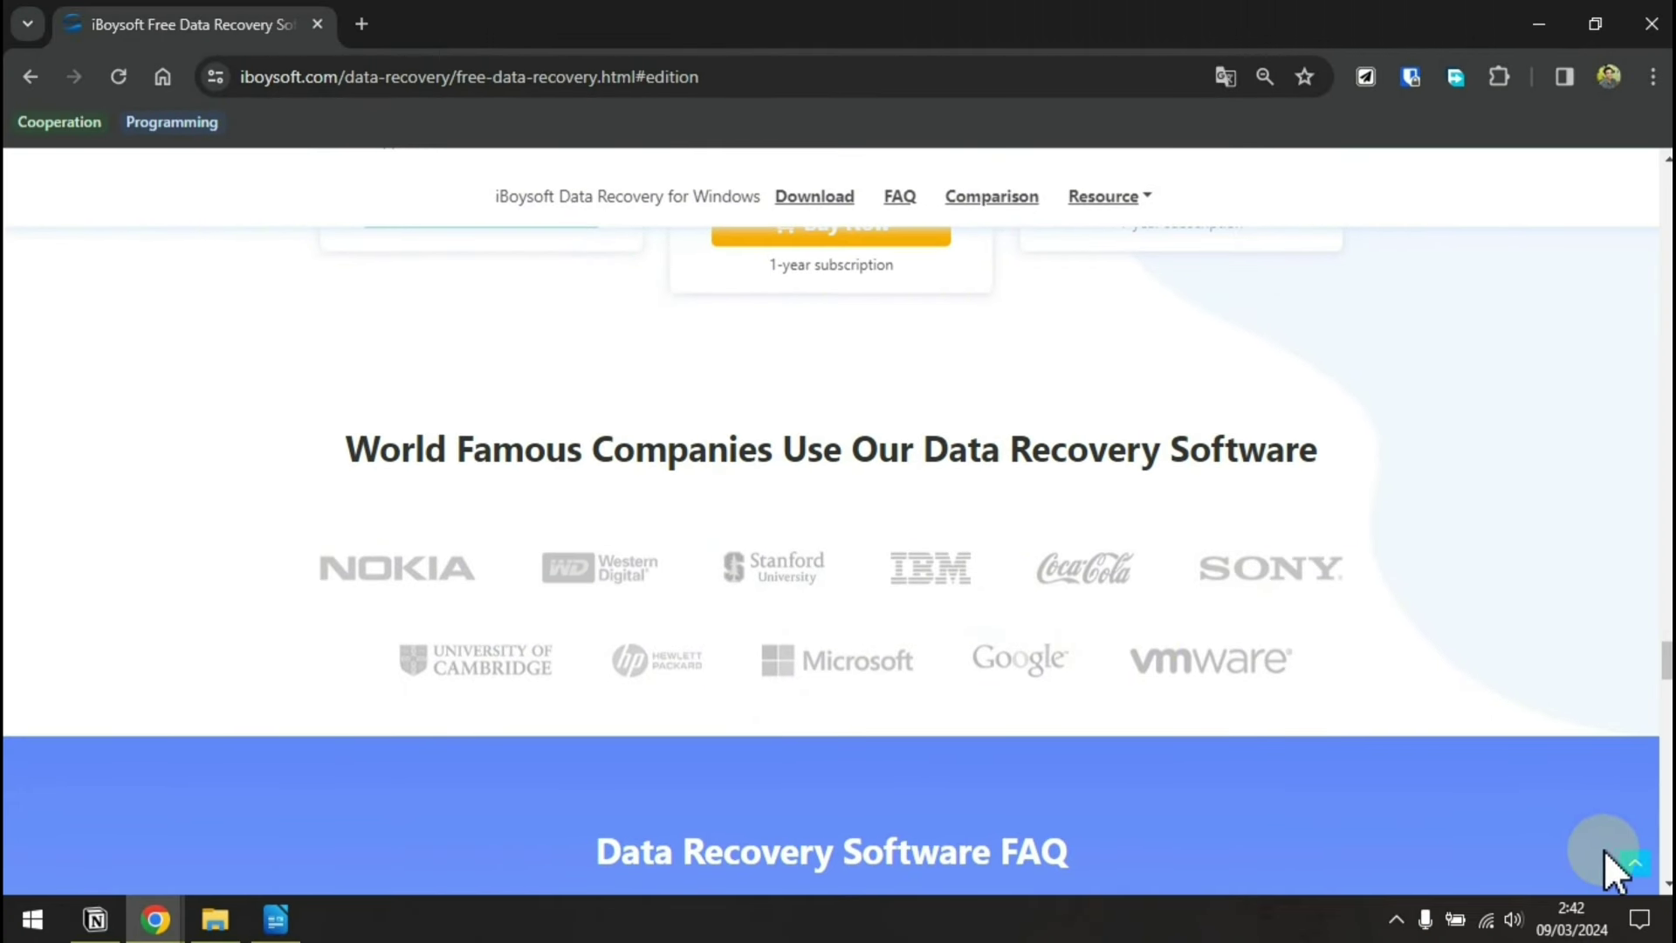
left_click(1629, 864)
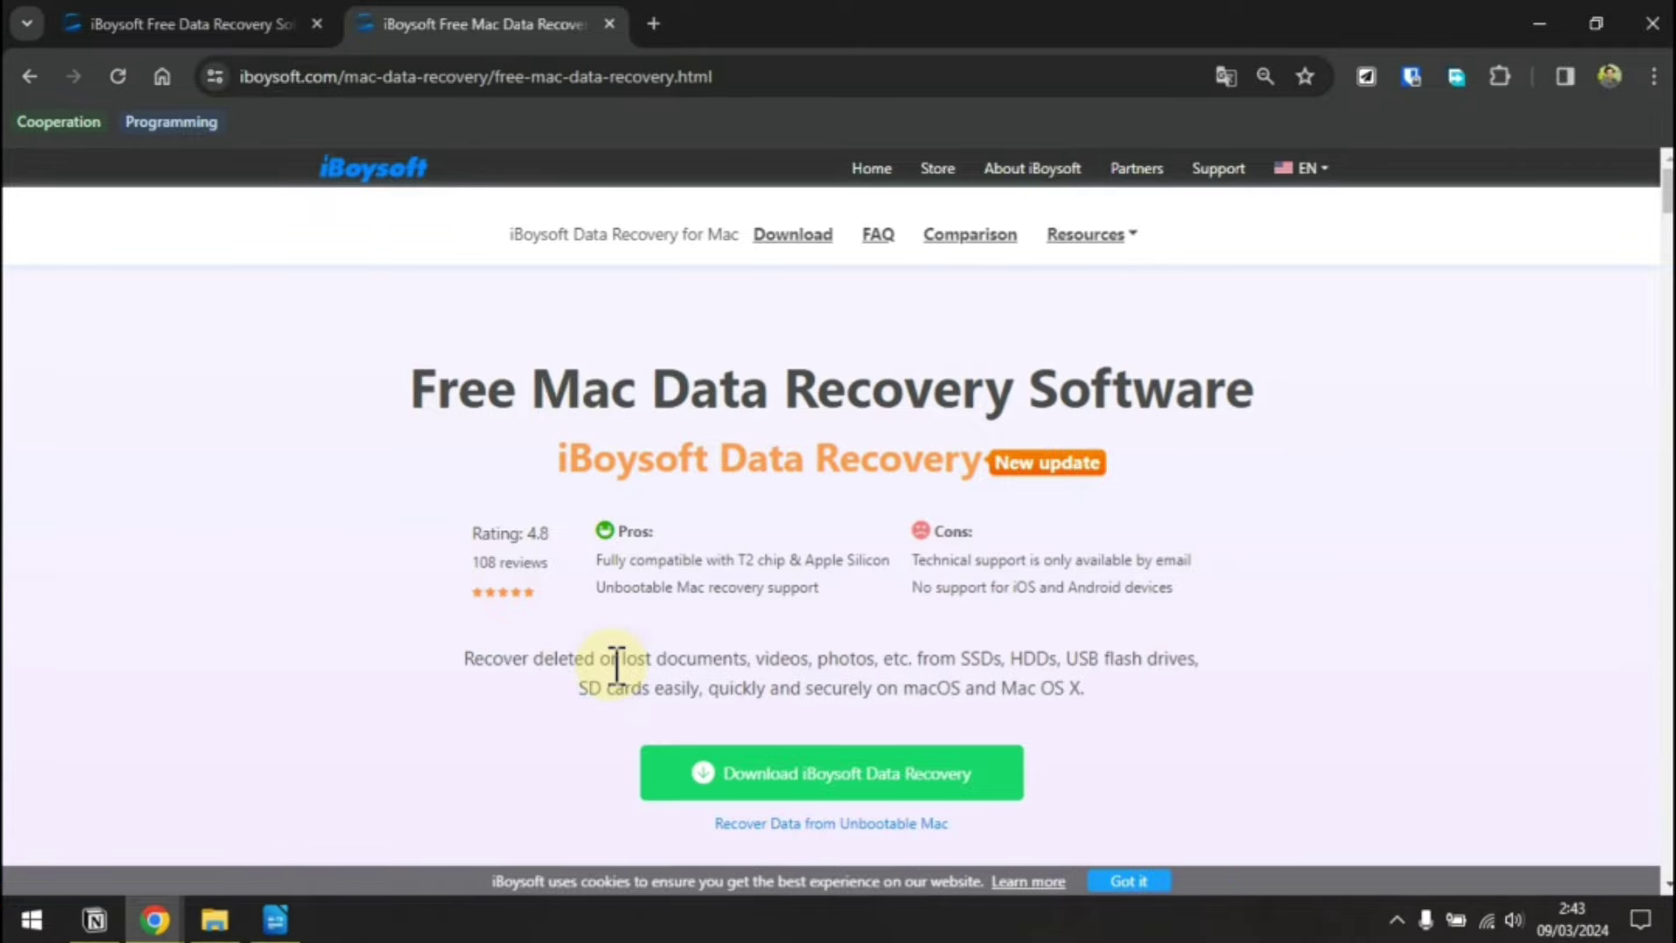
scroll(851, 650, "down", 10)
scroll(851, 647, "down", 7)
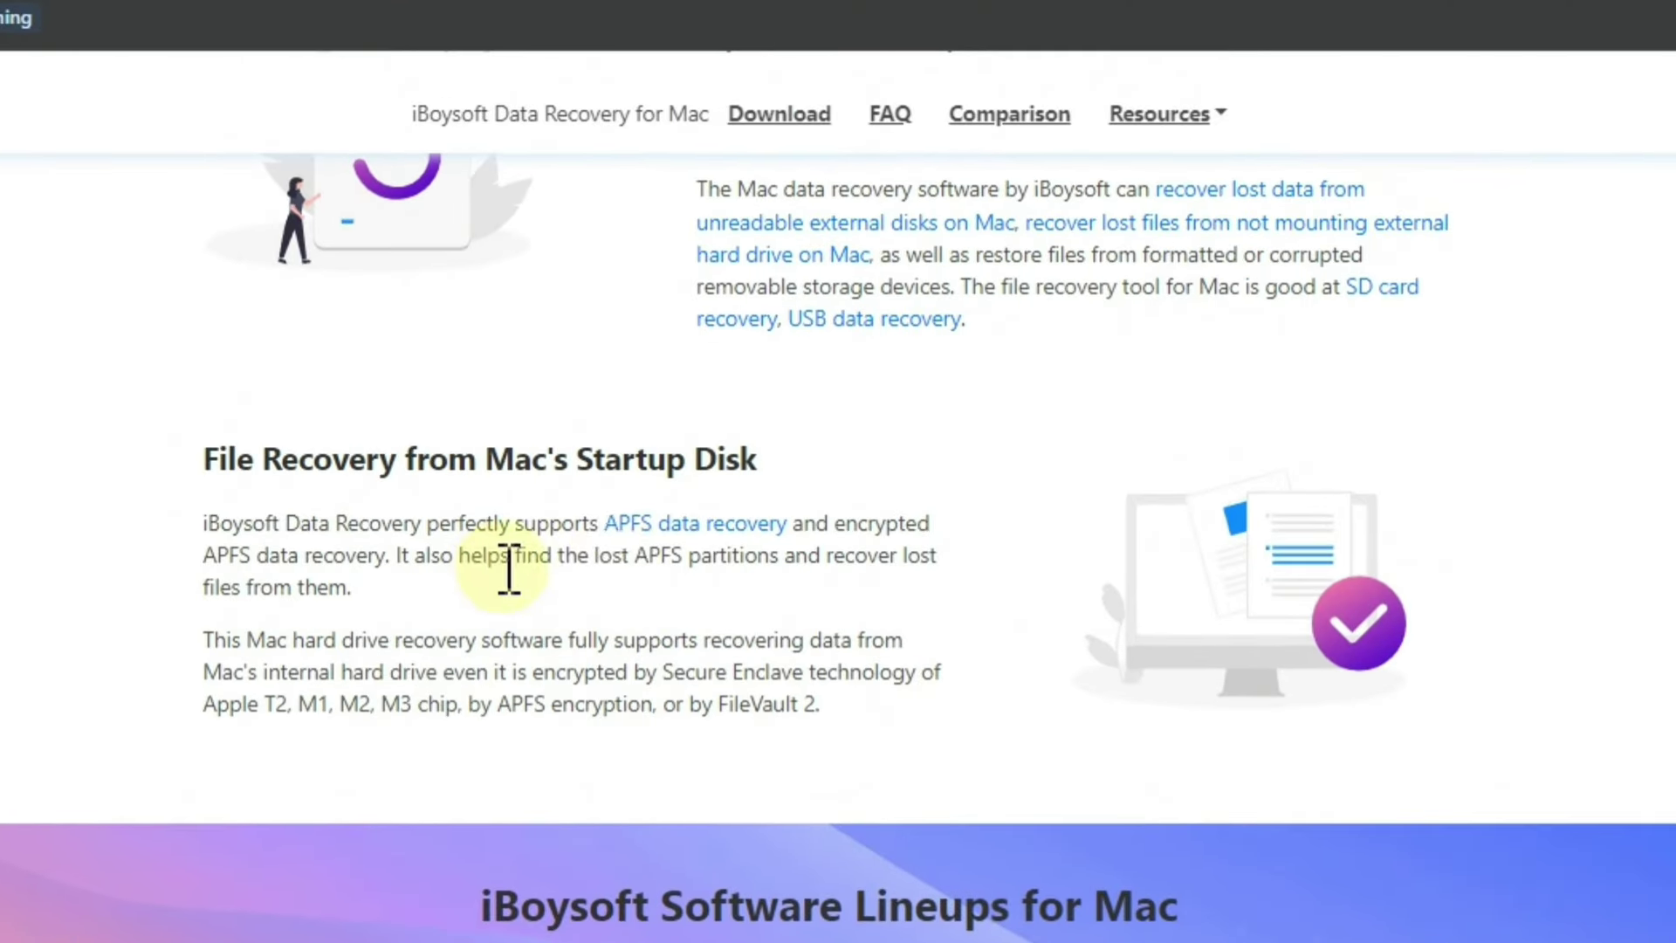
left_click_drag(515, 555, 559, 603)
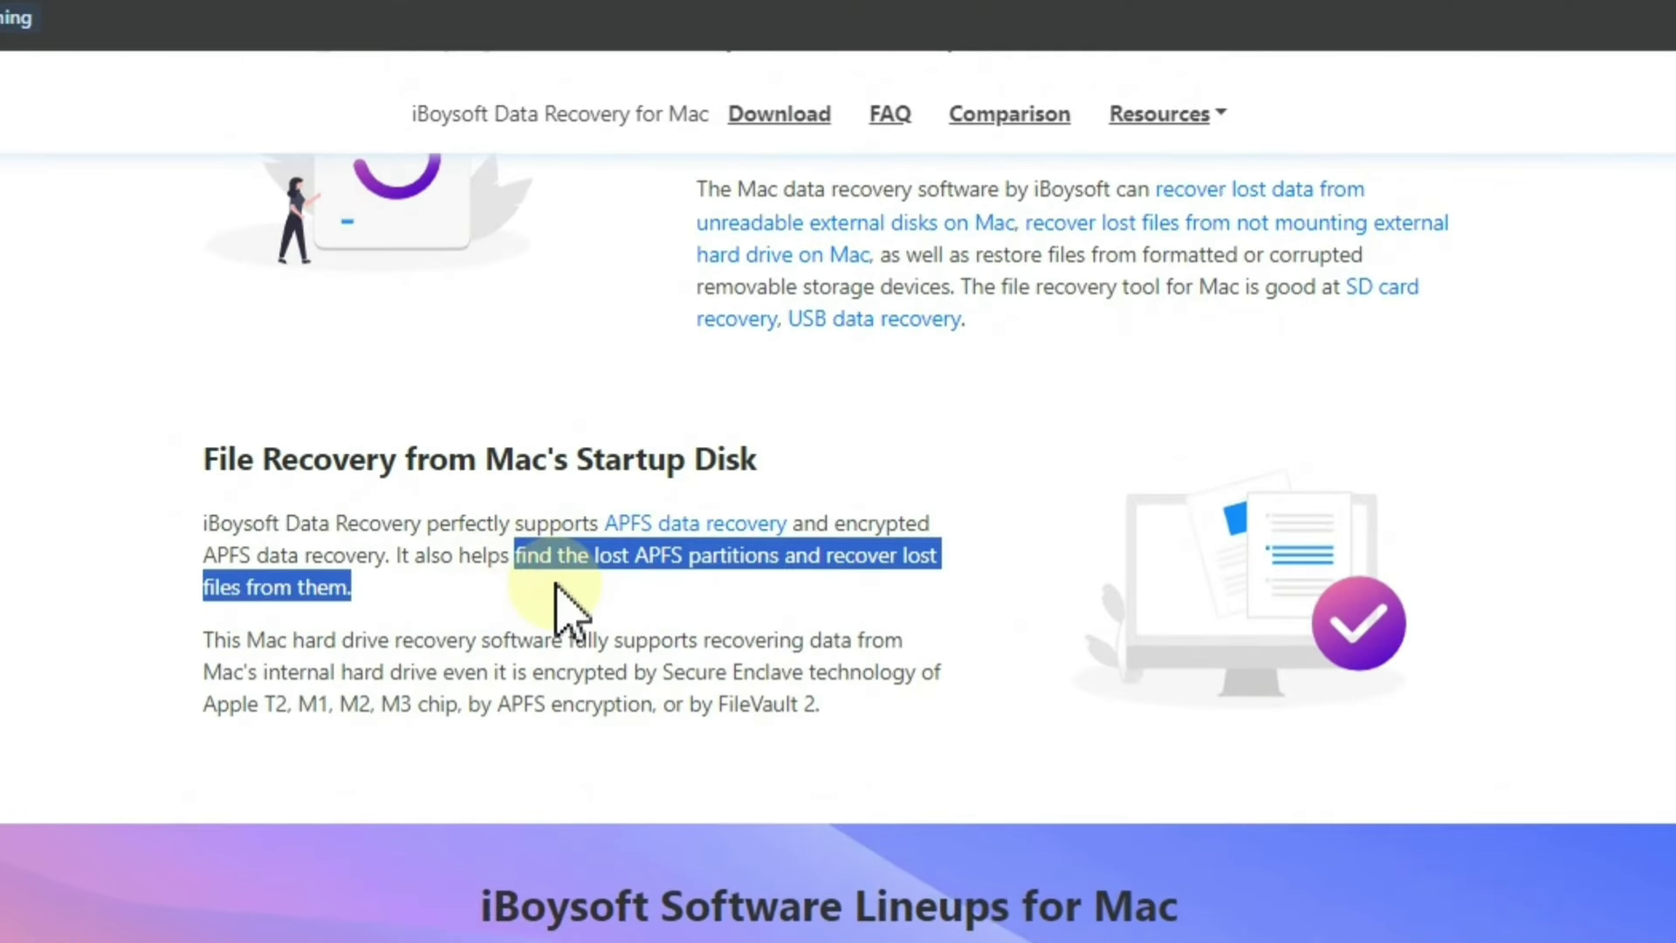
scroll(1195, 604, "up", 4)
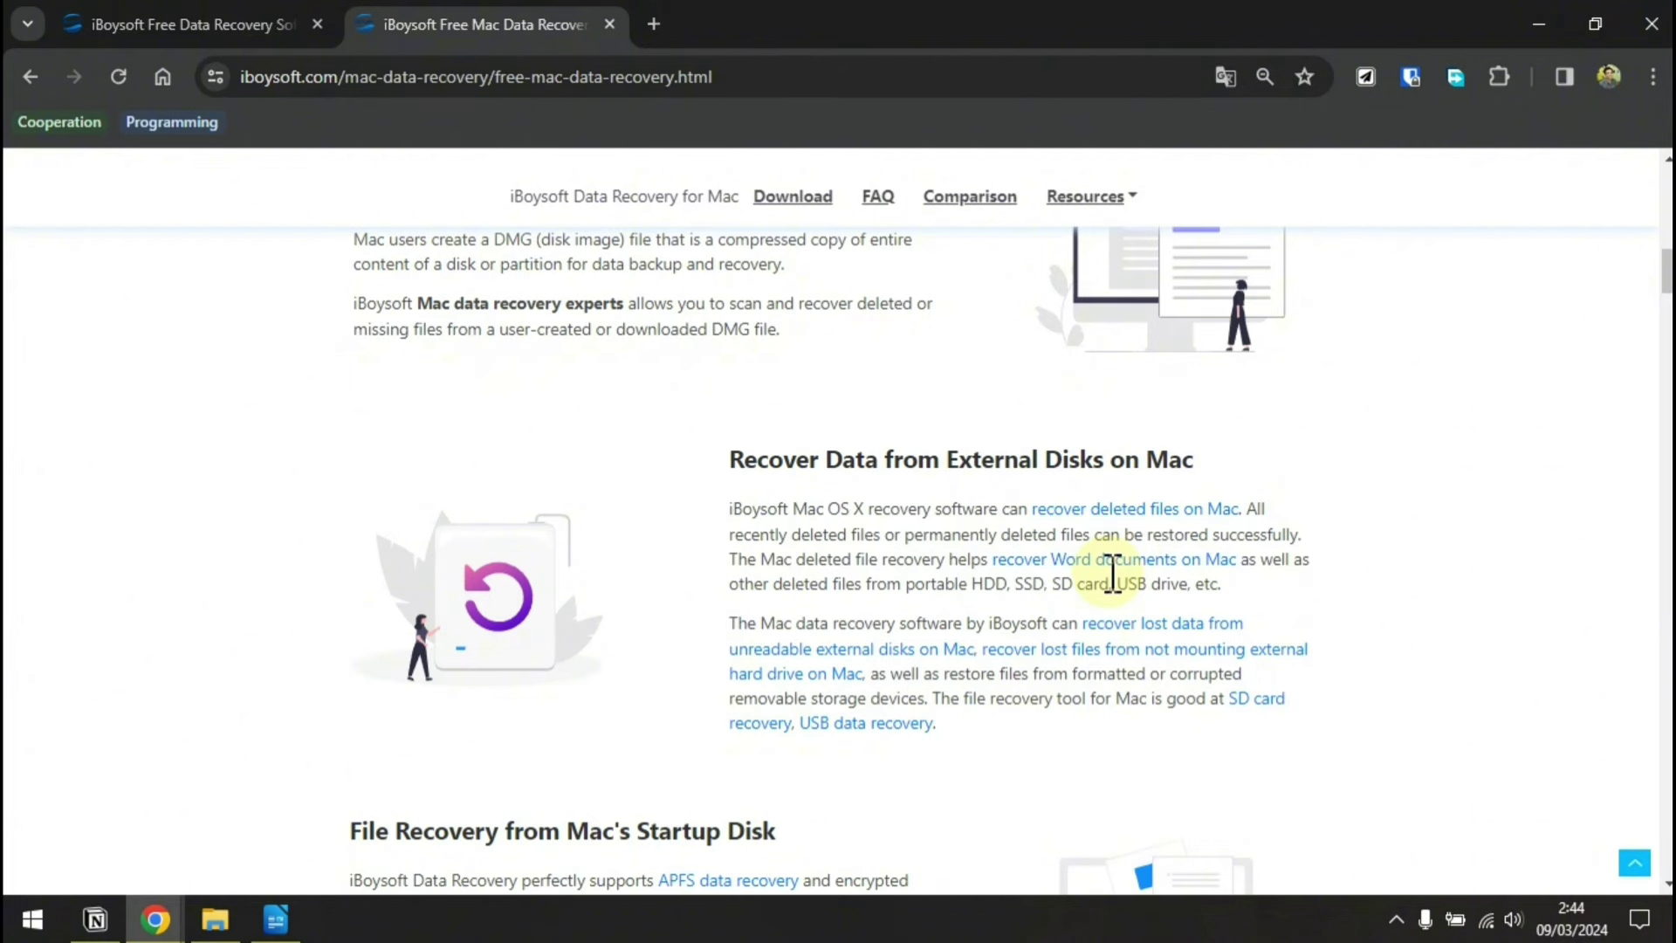
Download iBoysoft Data Recovery for Windows and run the iboysoftdatarecovery installer from the Downloads folder
key("ctrl+shift+Tab")
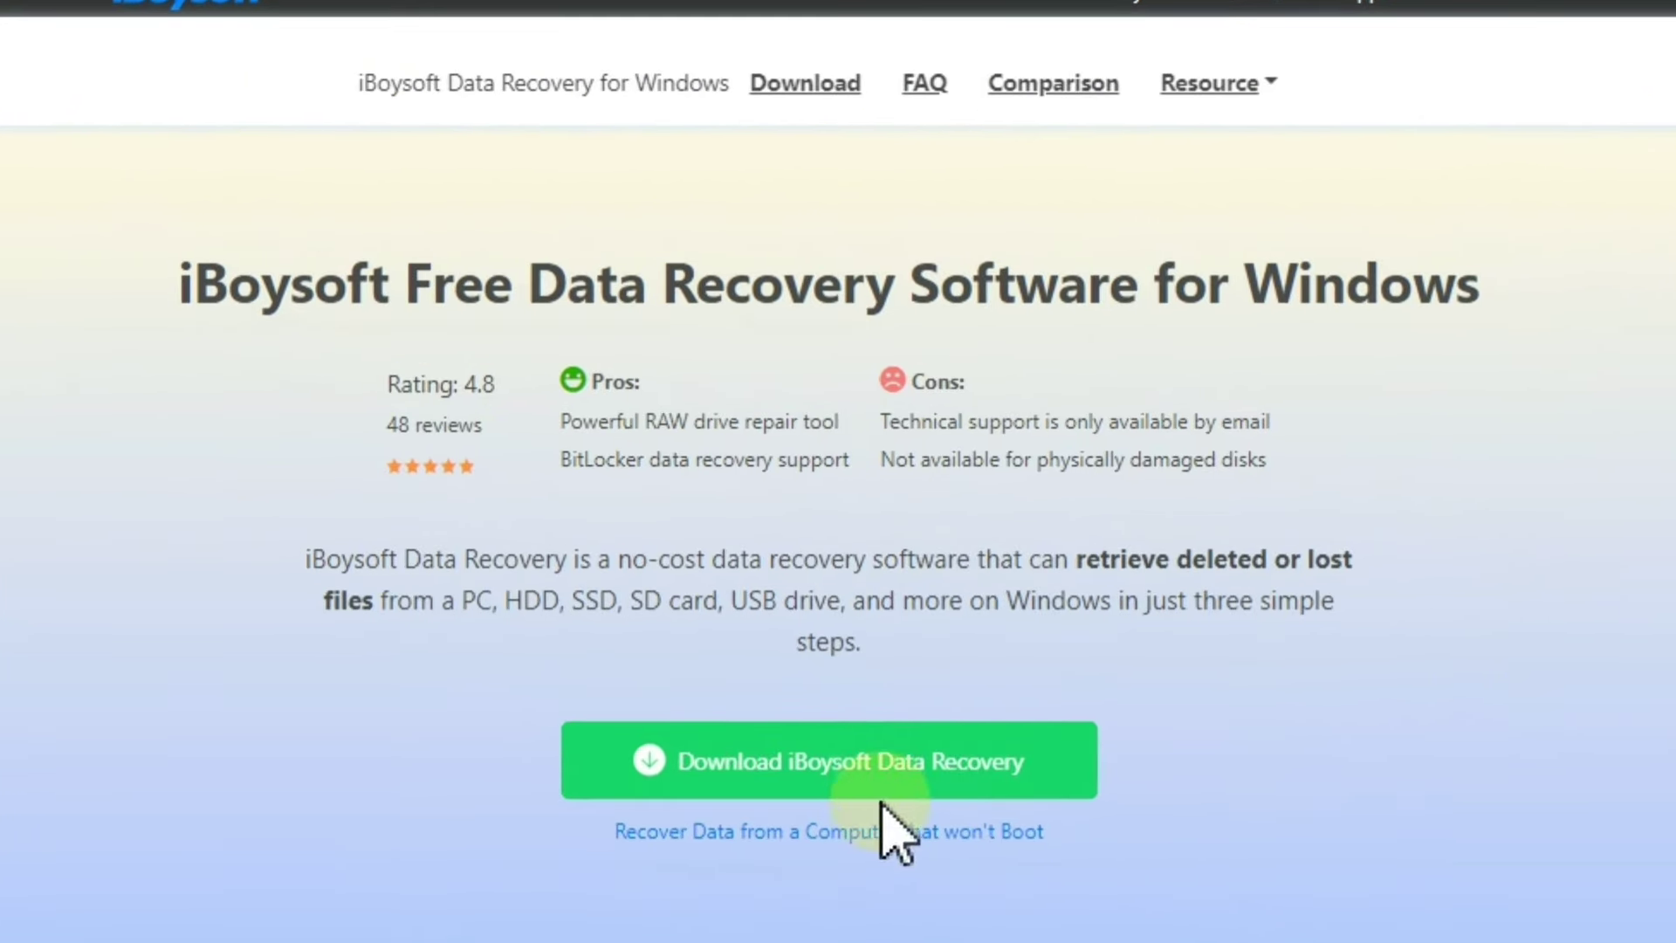
left_click(825, 716)
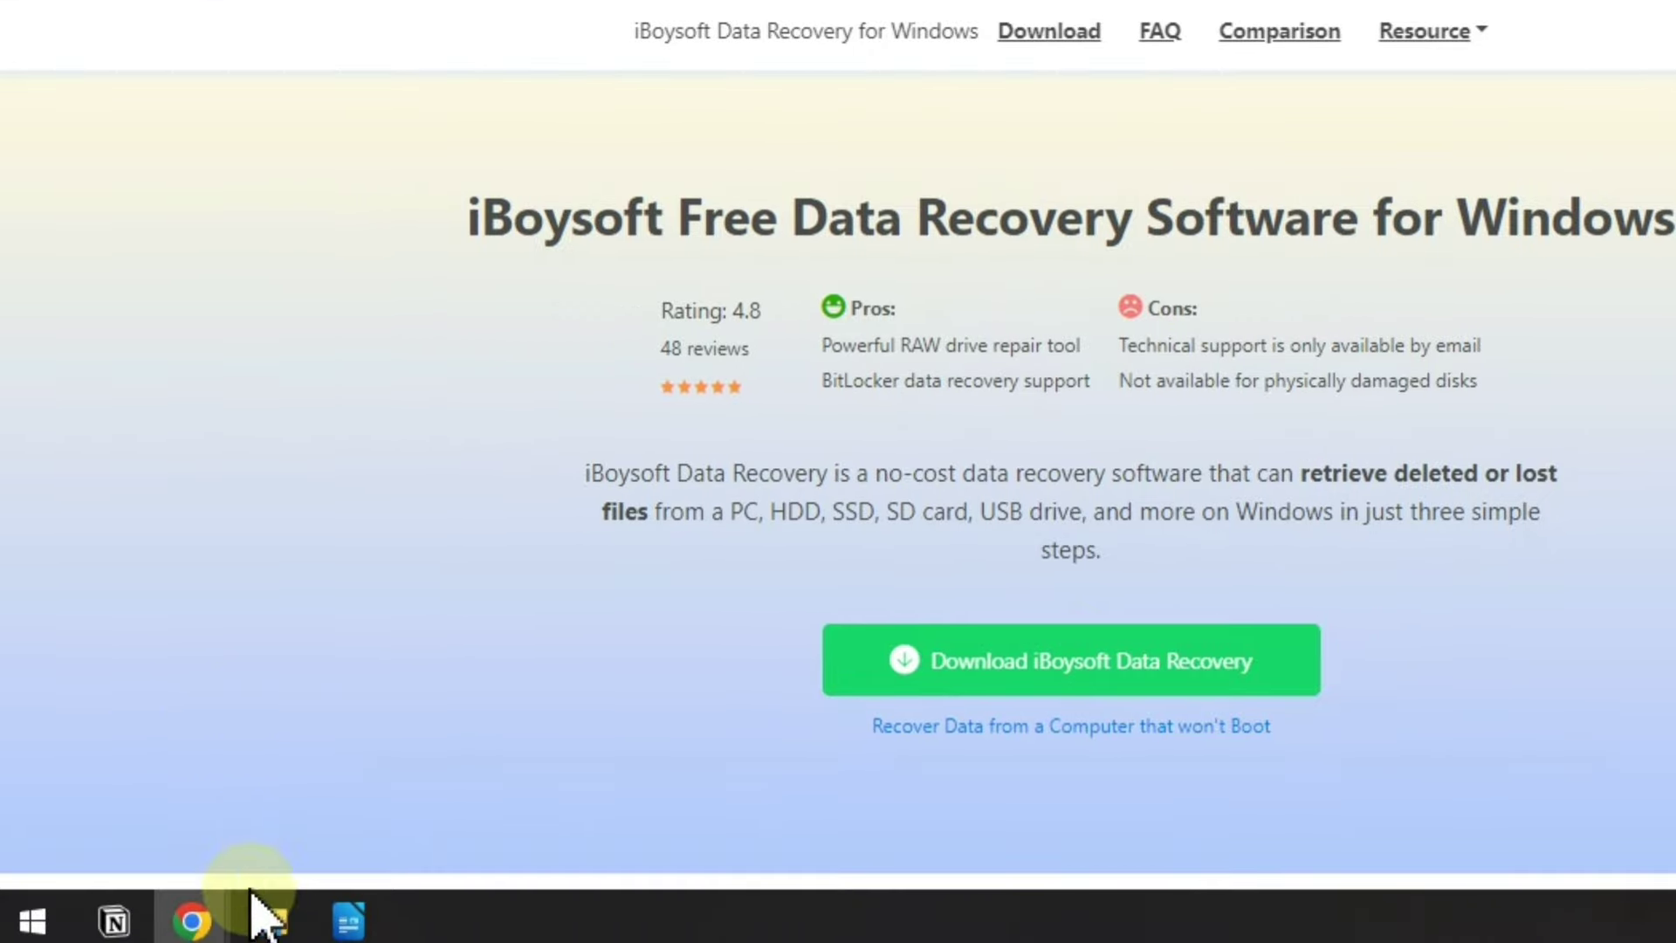
left_click(265, 913)
left_click(330, 437)
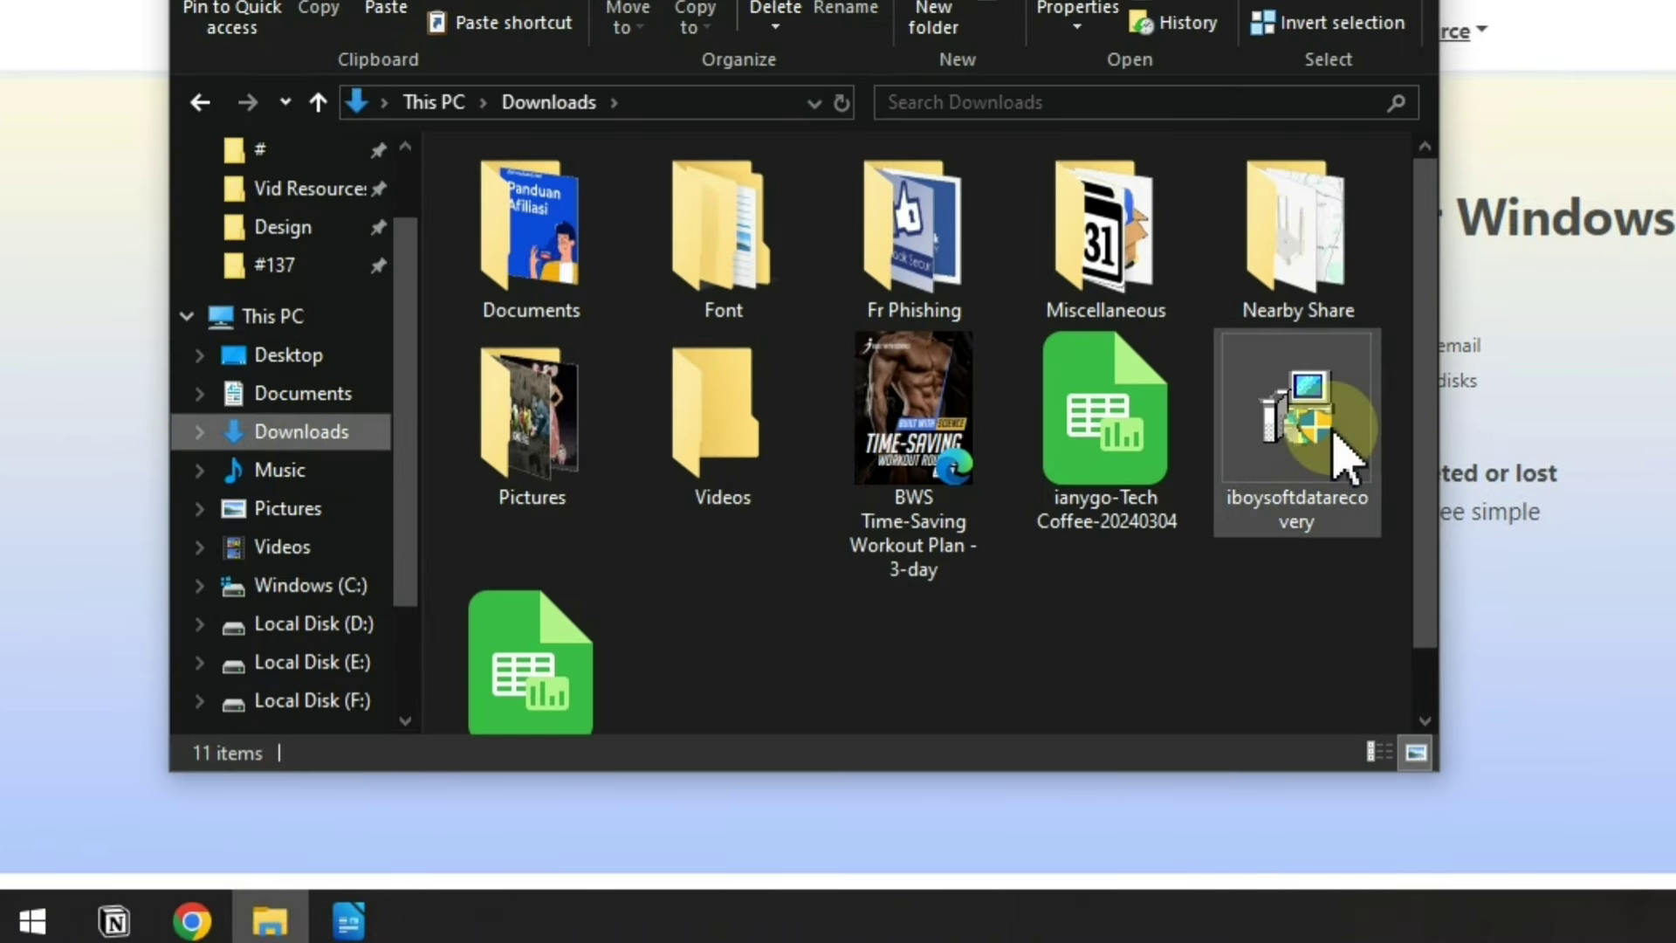
left_click(1336, 432)
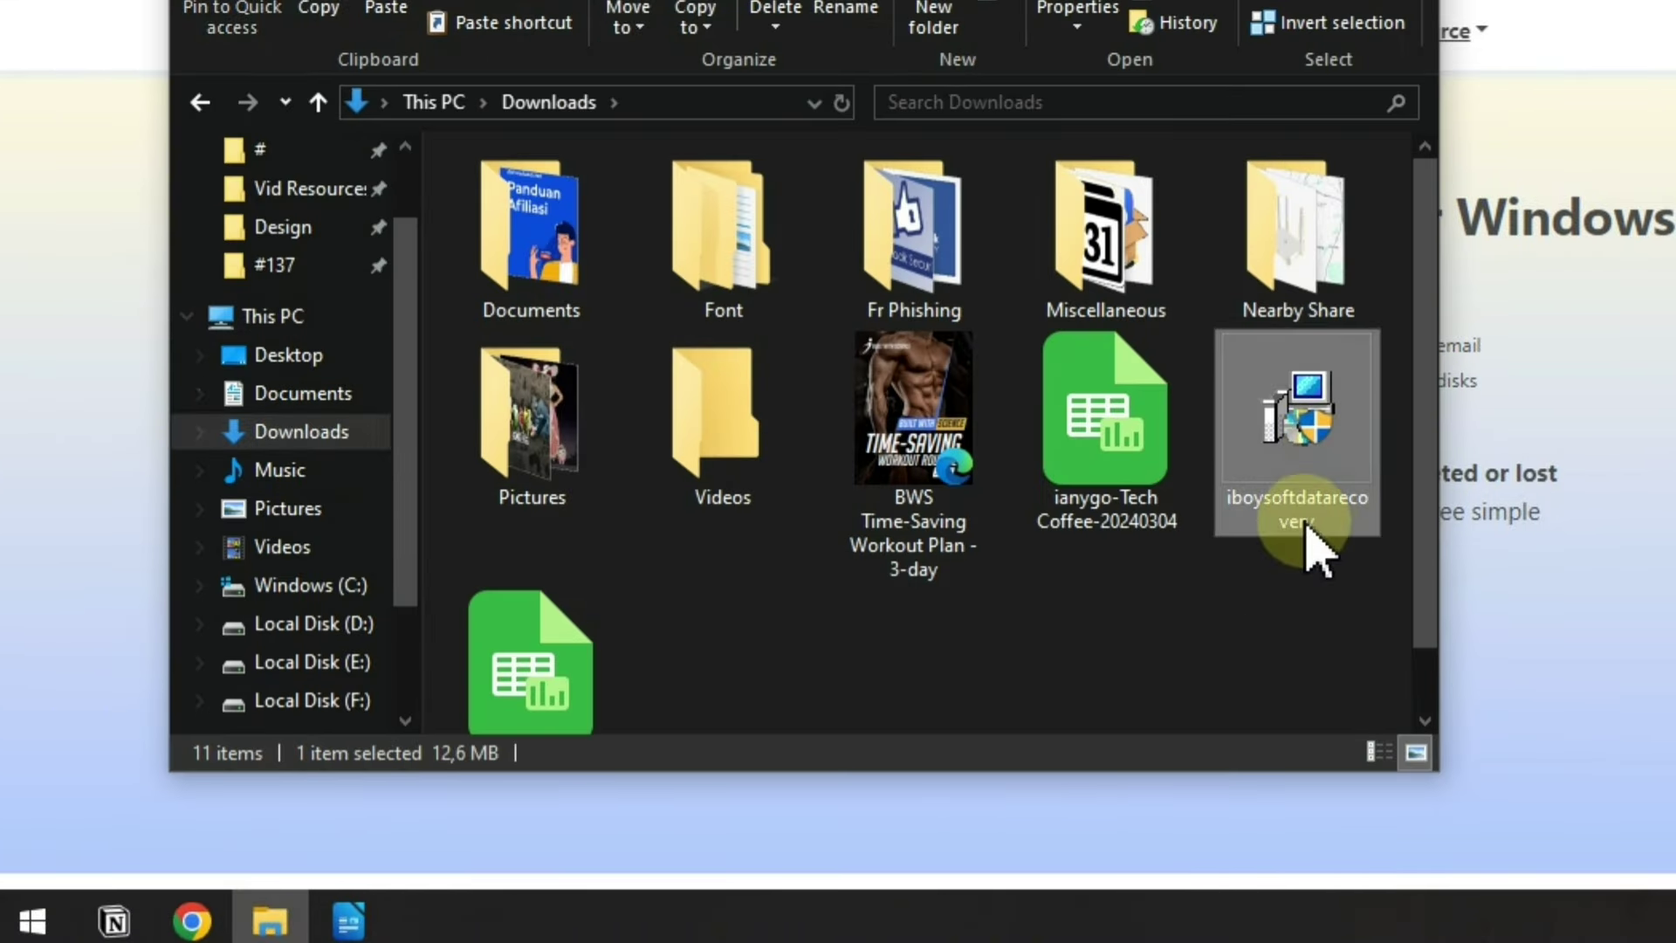
double_click(1318, 450)
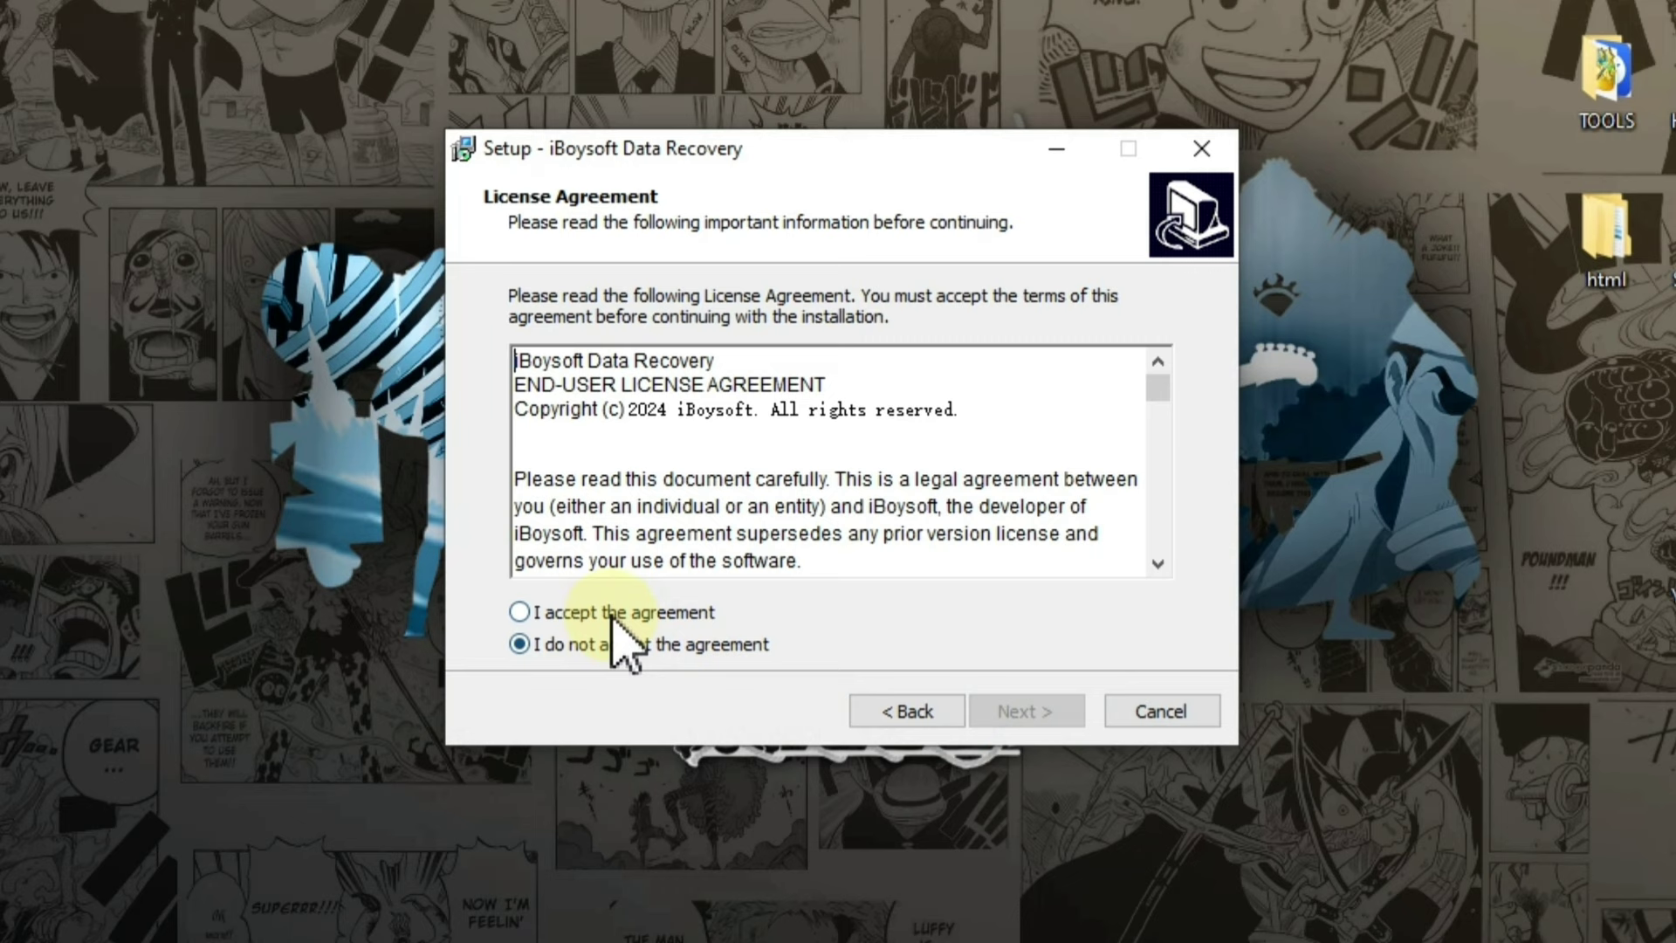
Accept the license agreement, install iBoysoft Data Recovery with the default Start Menu folder and a desktop icon, and finish the setup
left_click(601, 611)
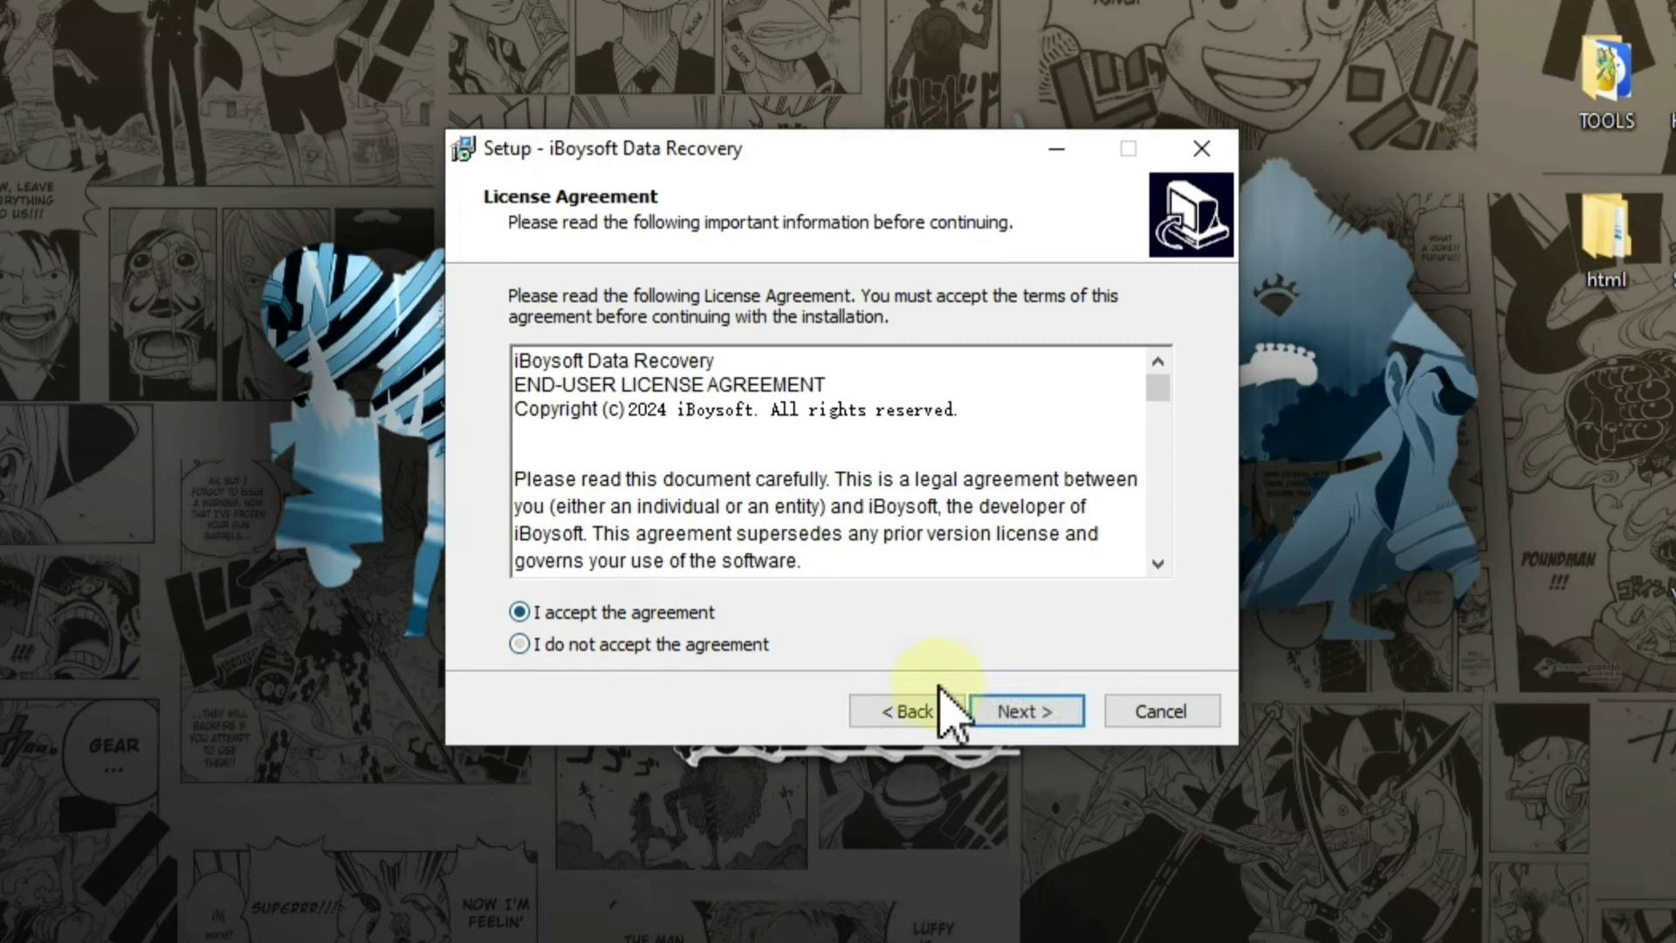
left_click(1001, 709)
left_click(1004, 711)
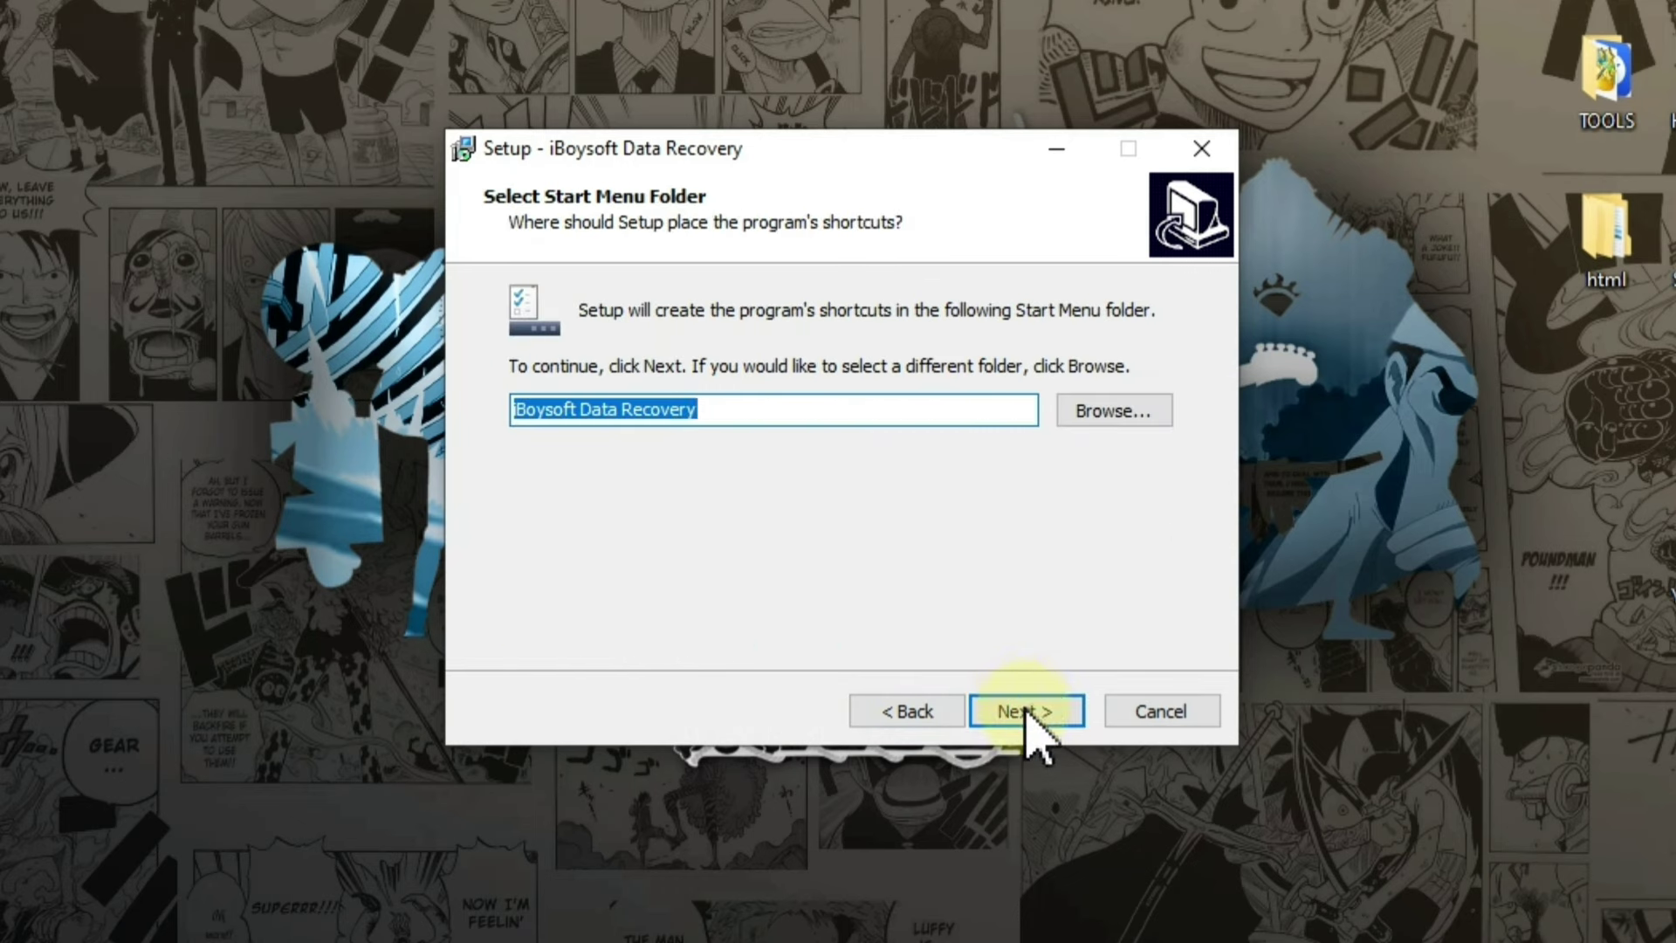
left_click(1026, 721)
left_click(1027, 714)
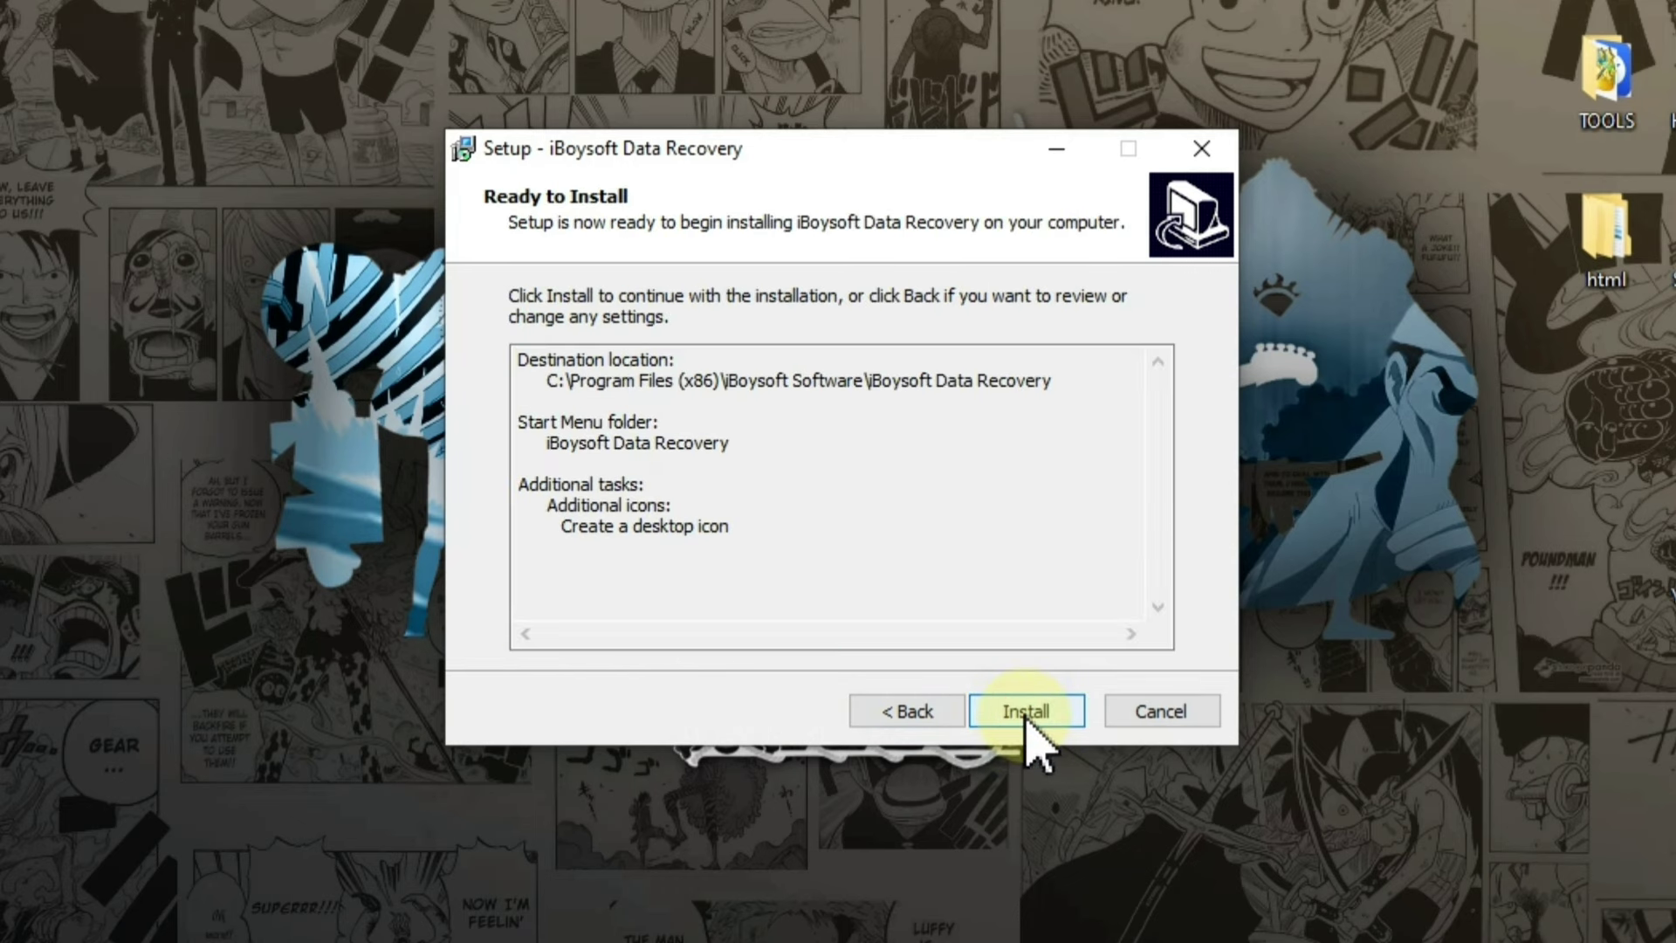
left_click(1027, 714)
left_click(1029, 721)
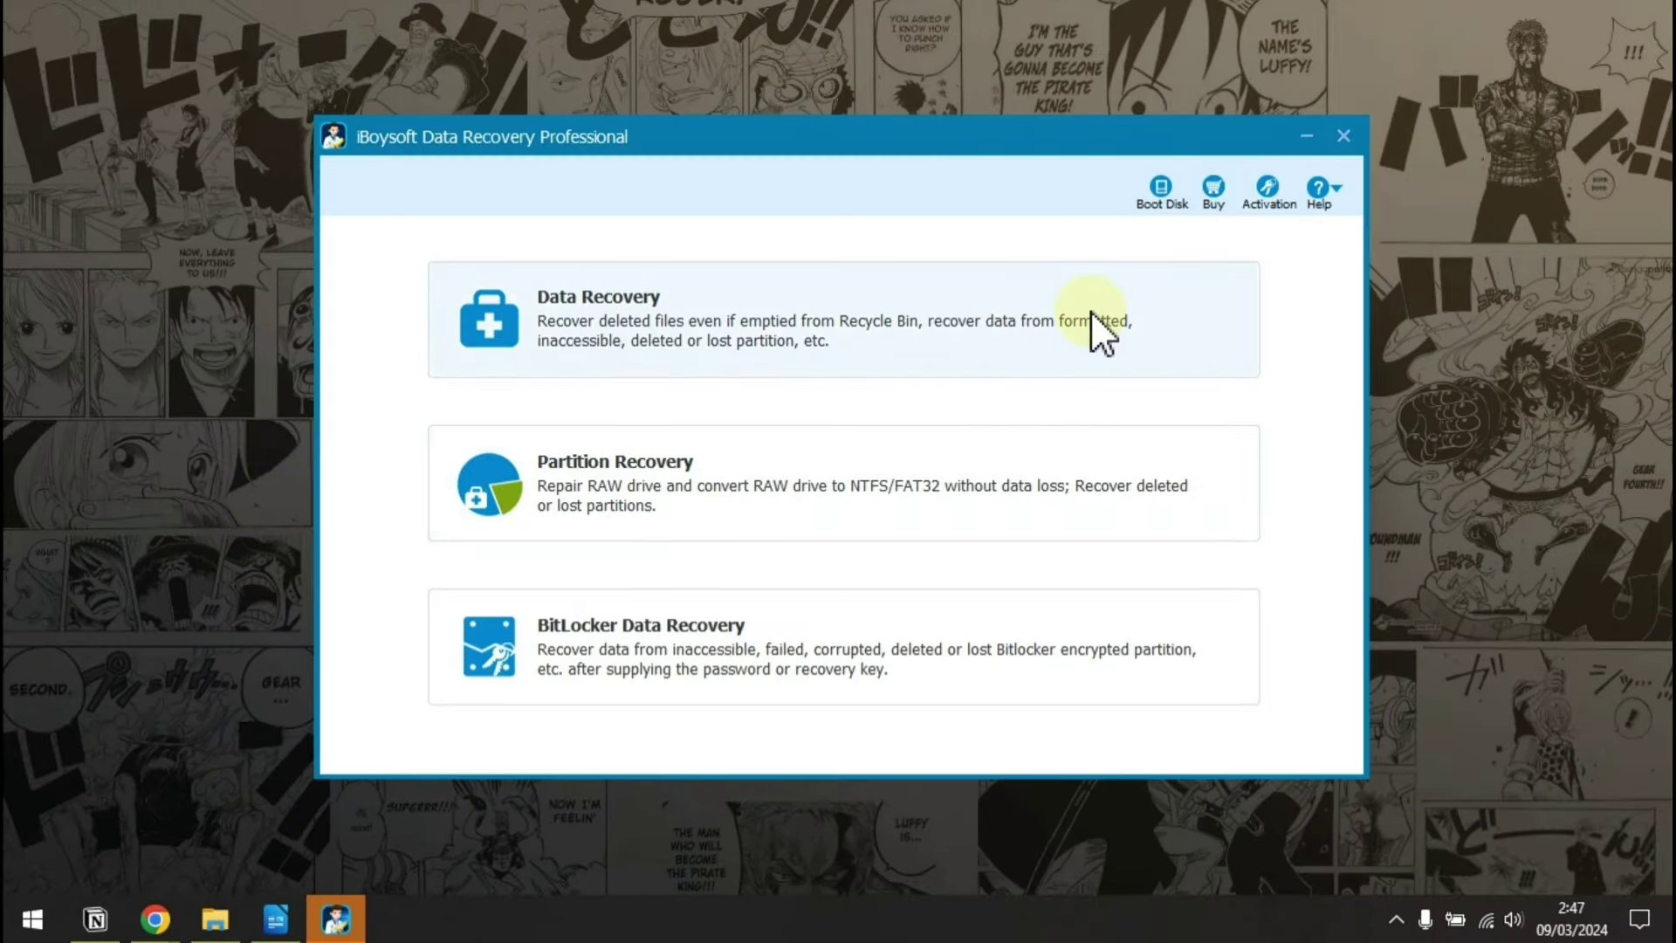
Minimize the recovery program, search Windows for "computer management" and open Disk Management in Computer Management
left_click(1303, 136)
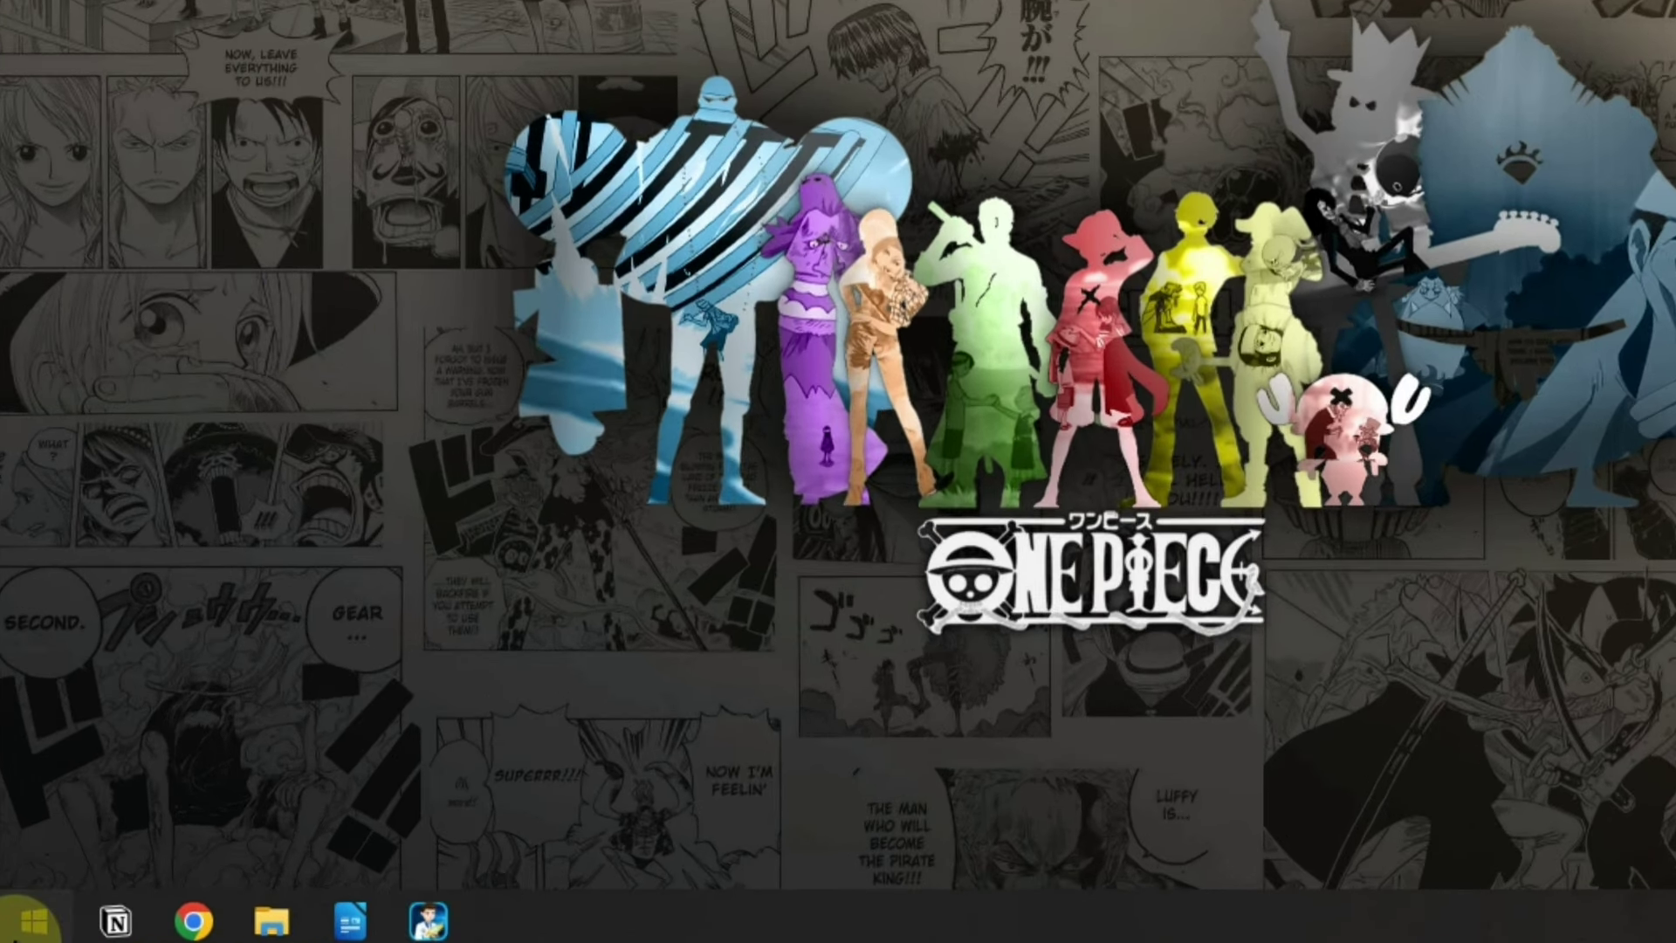
left_click(30, 922)
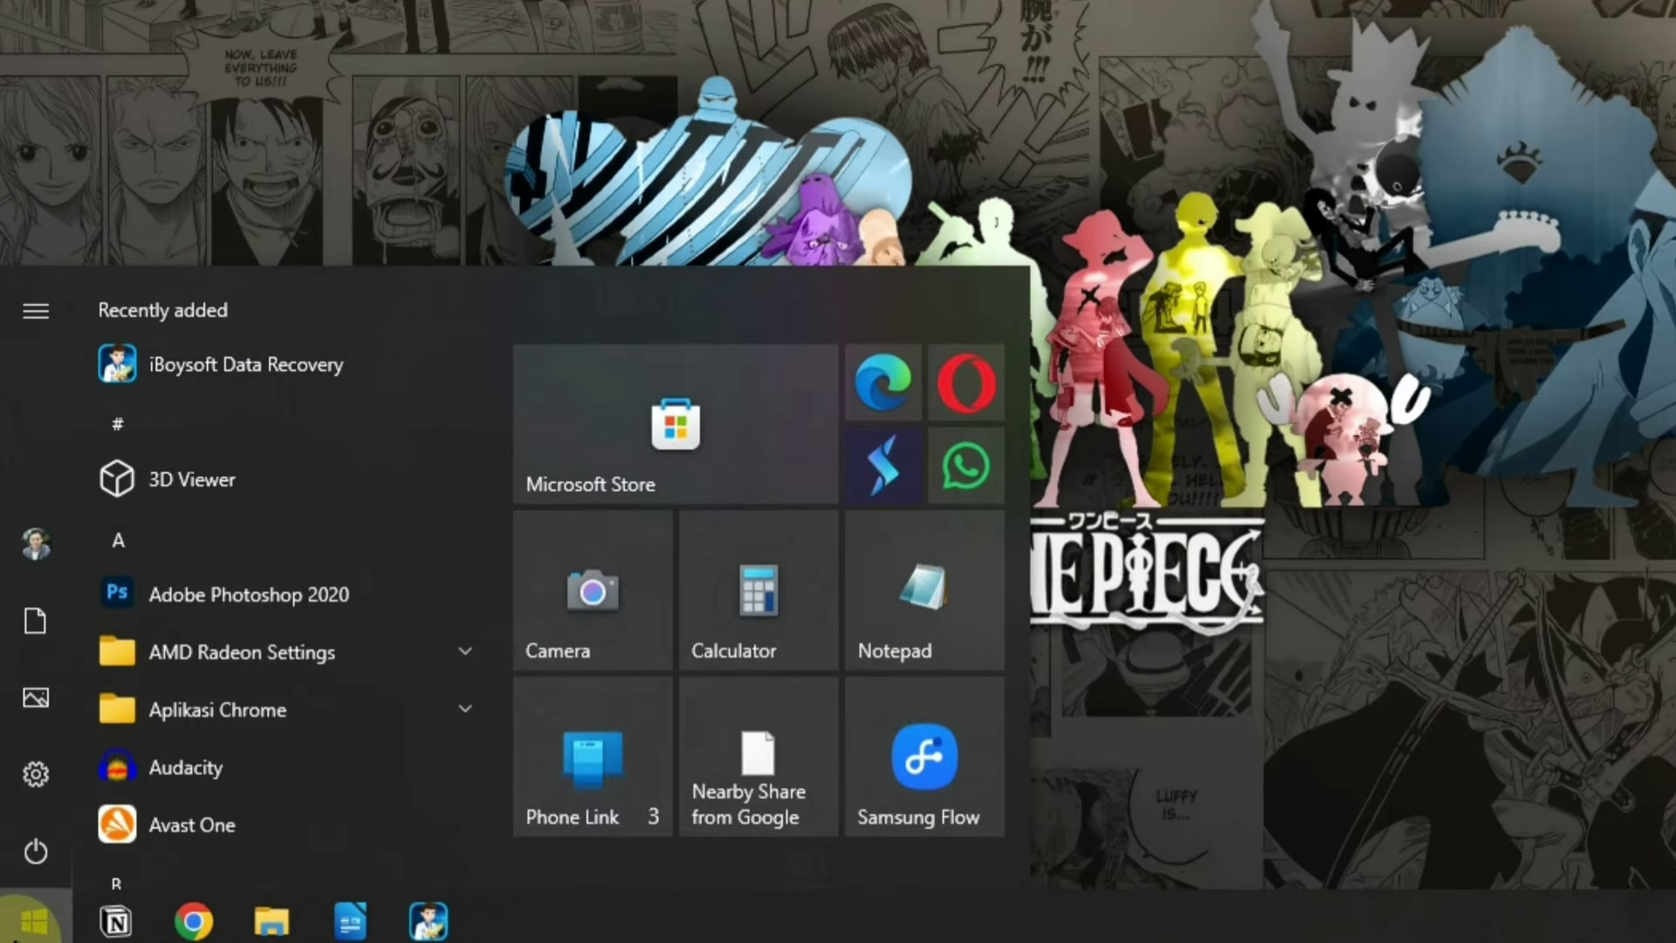
type("comput")
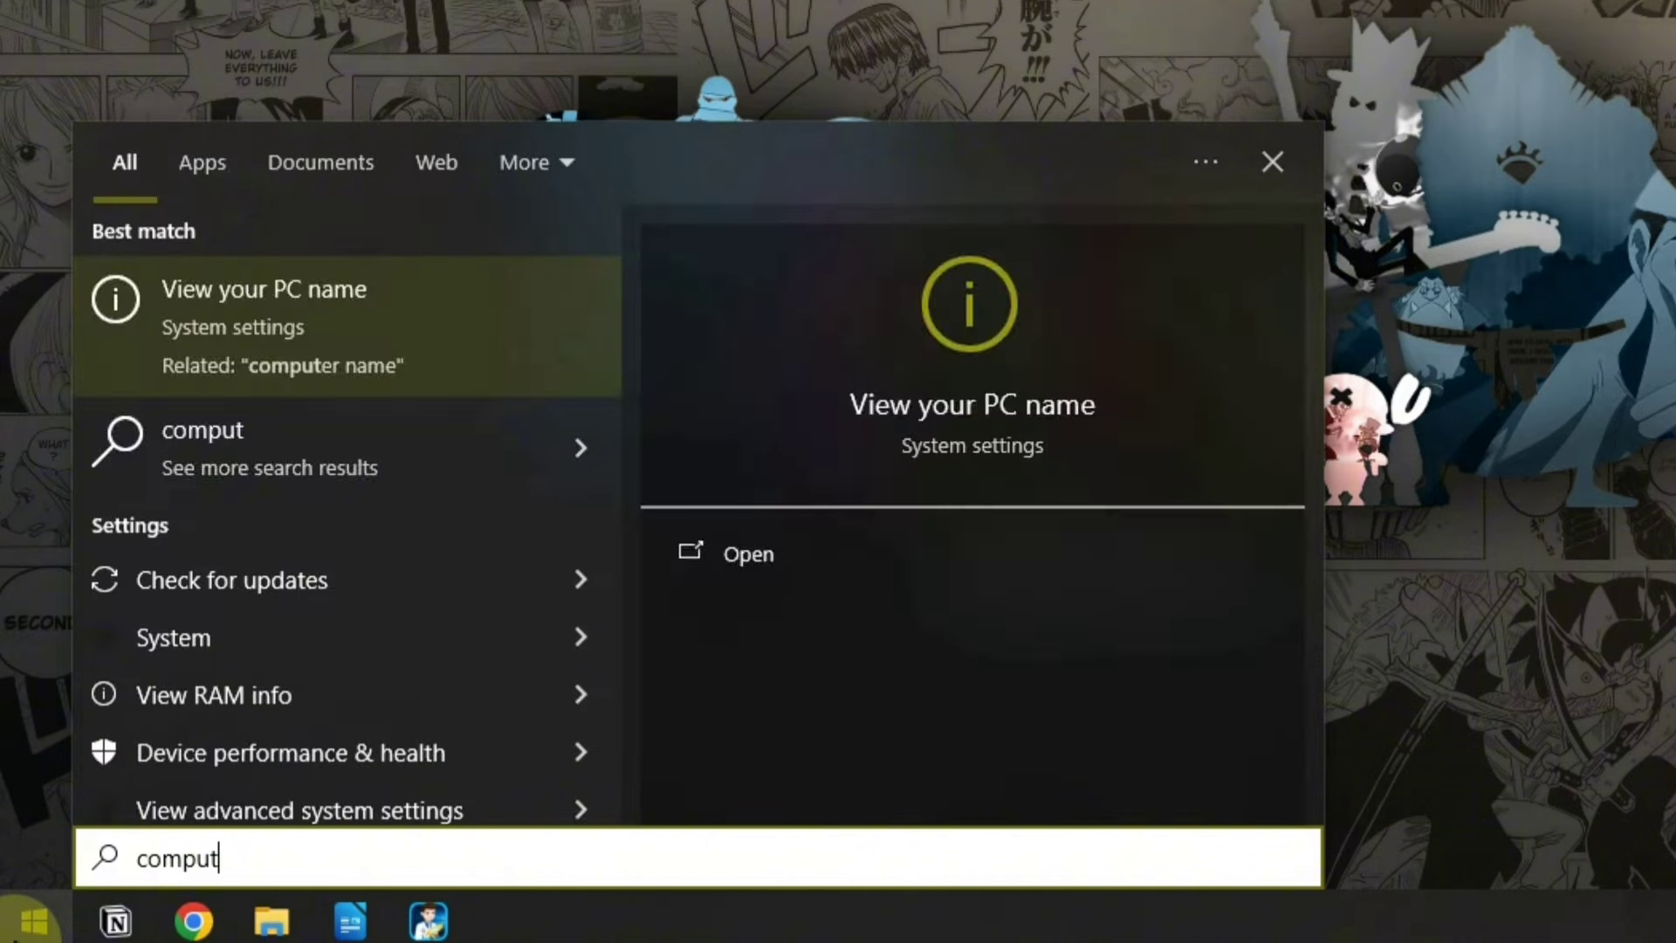
type("er management")
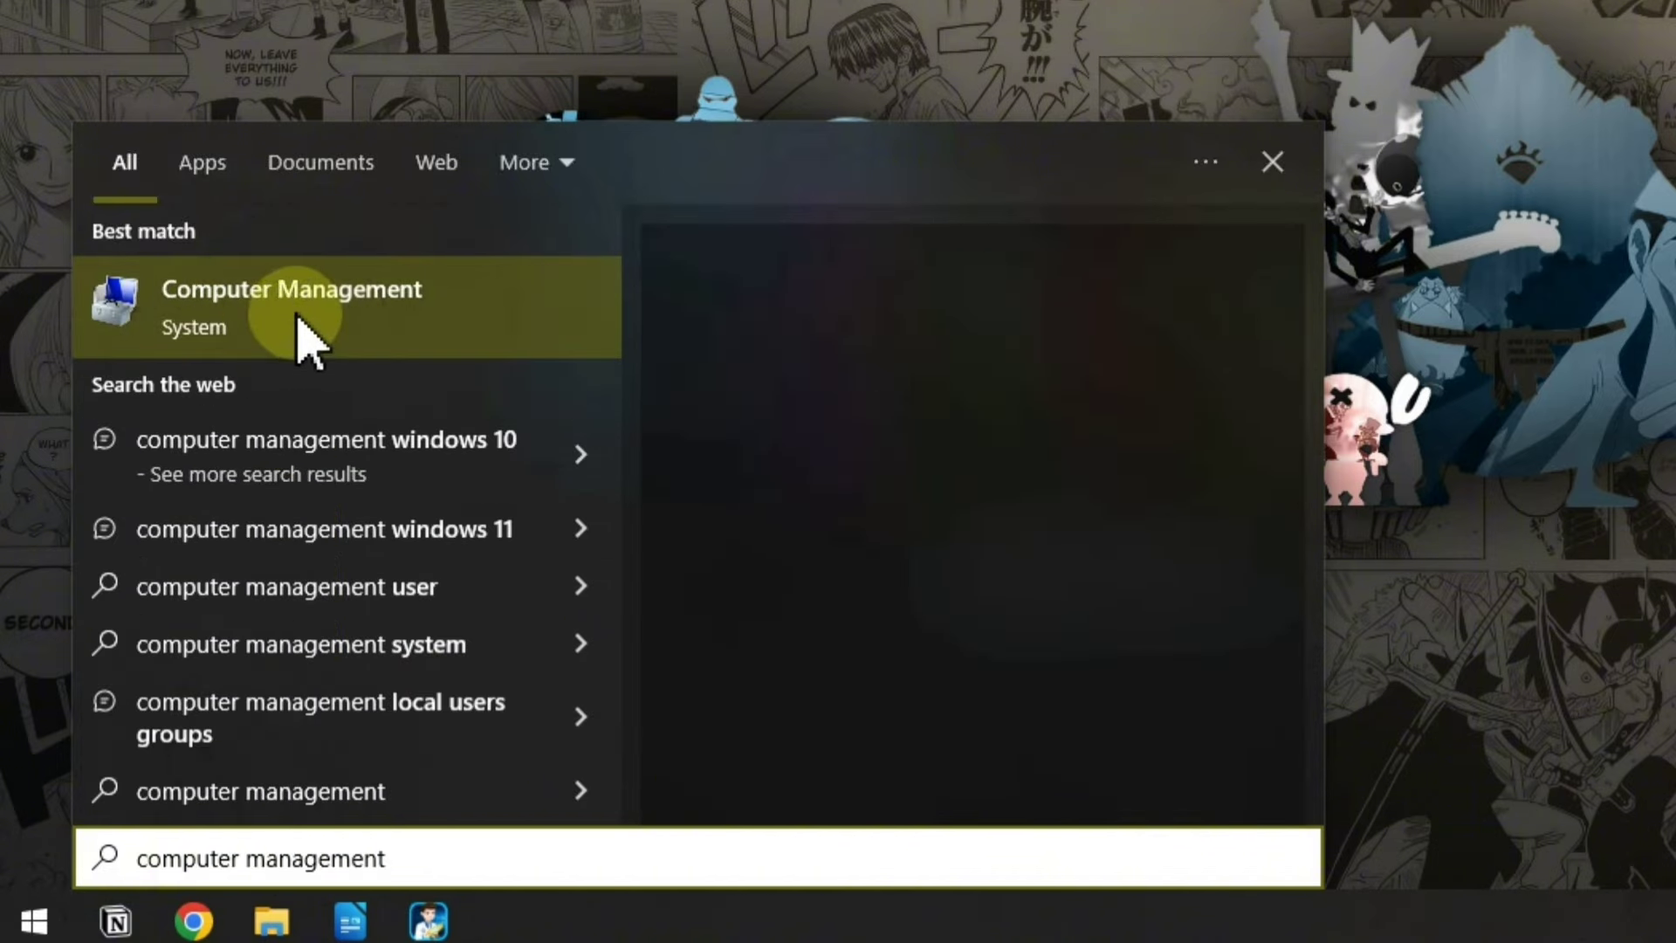
left_click(339, 324)
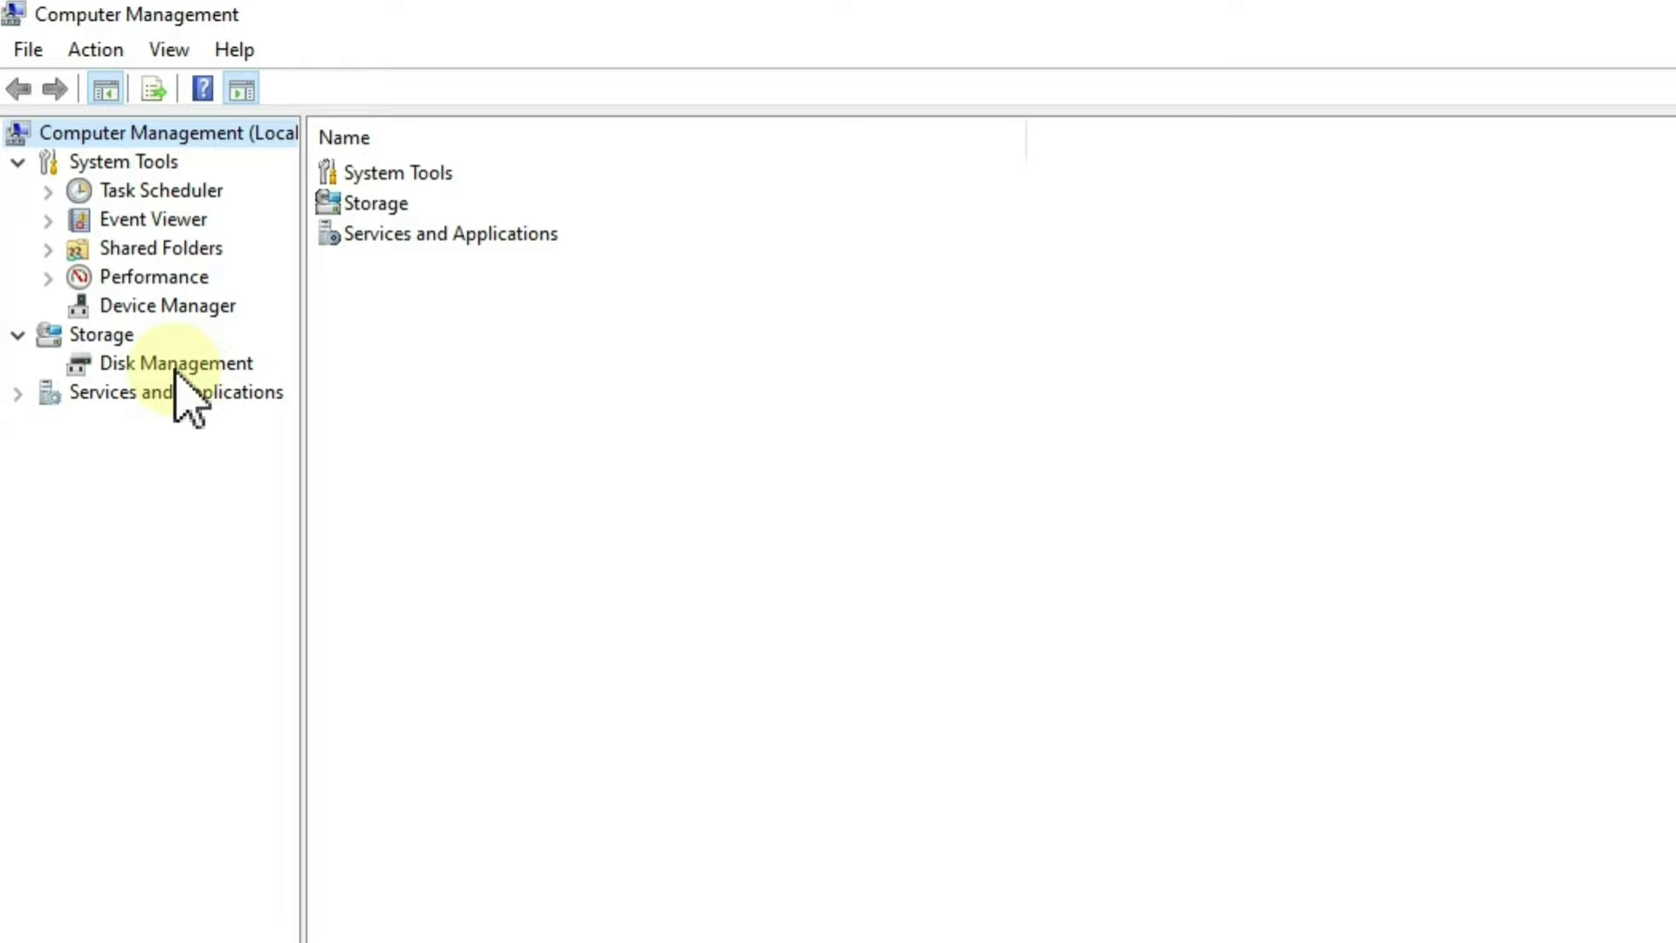
left_click(176, 367)
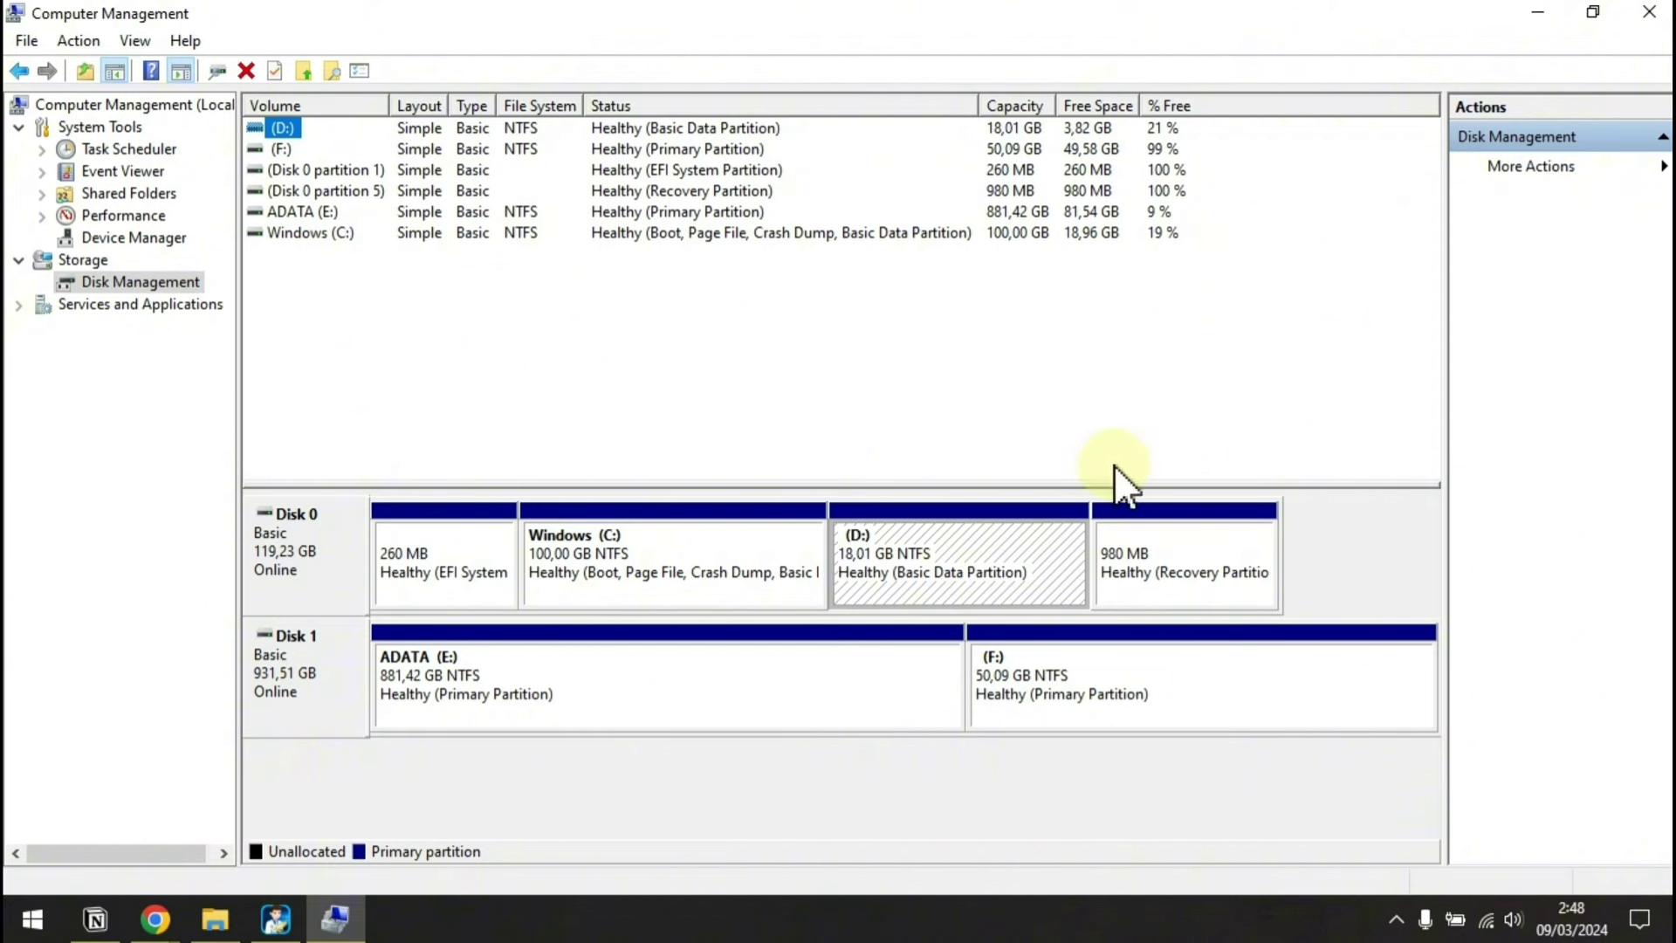
Check partition F: on Disk 1 and examine the files stored on Local Disk (F:) in File Explorer
left_click(1095, 681)
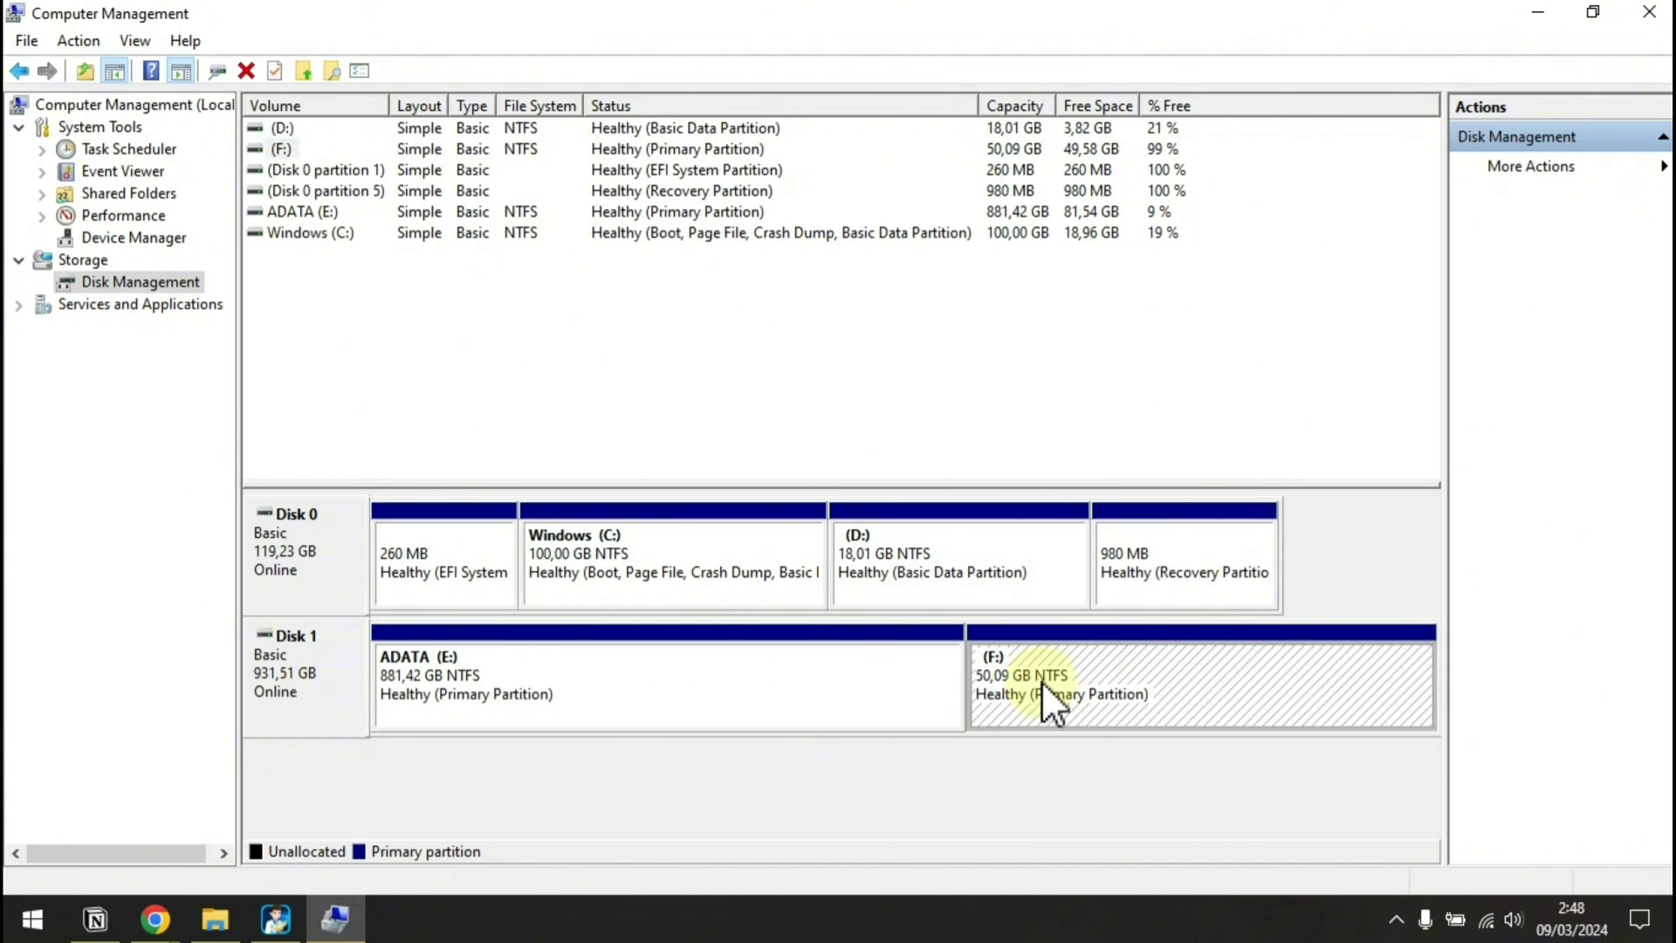
left_click(216, 921)
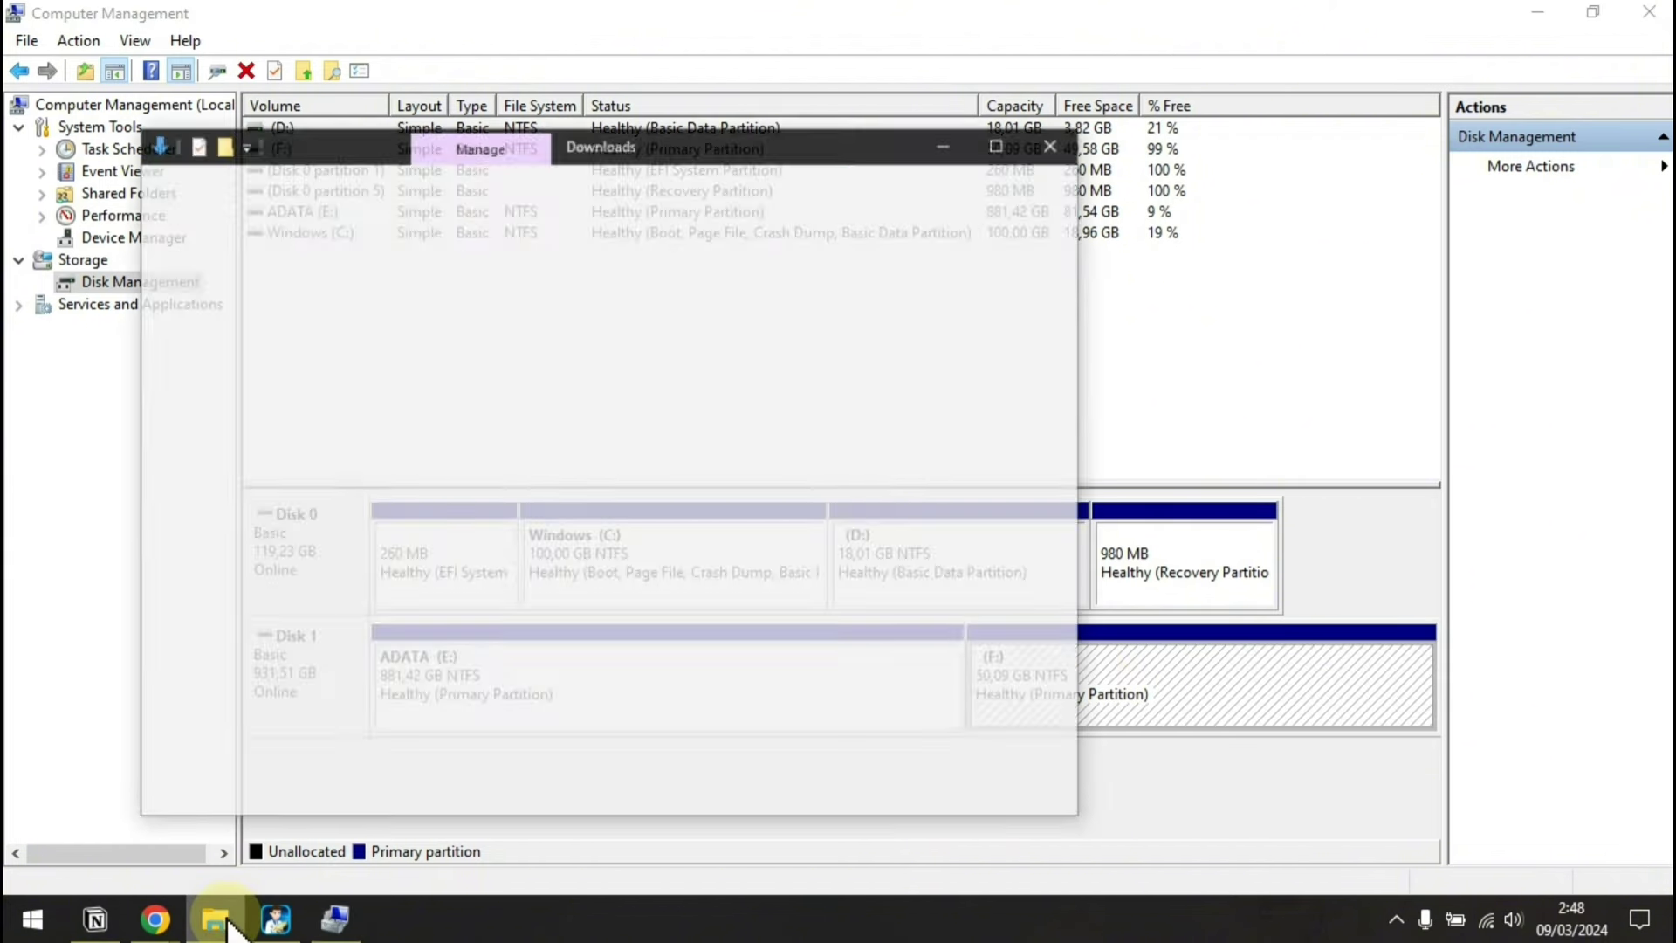
left_click(209, 455)
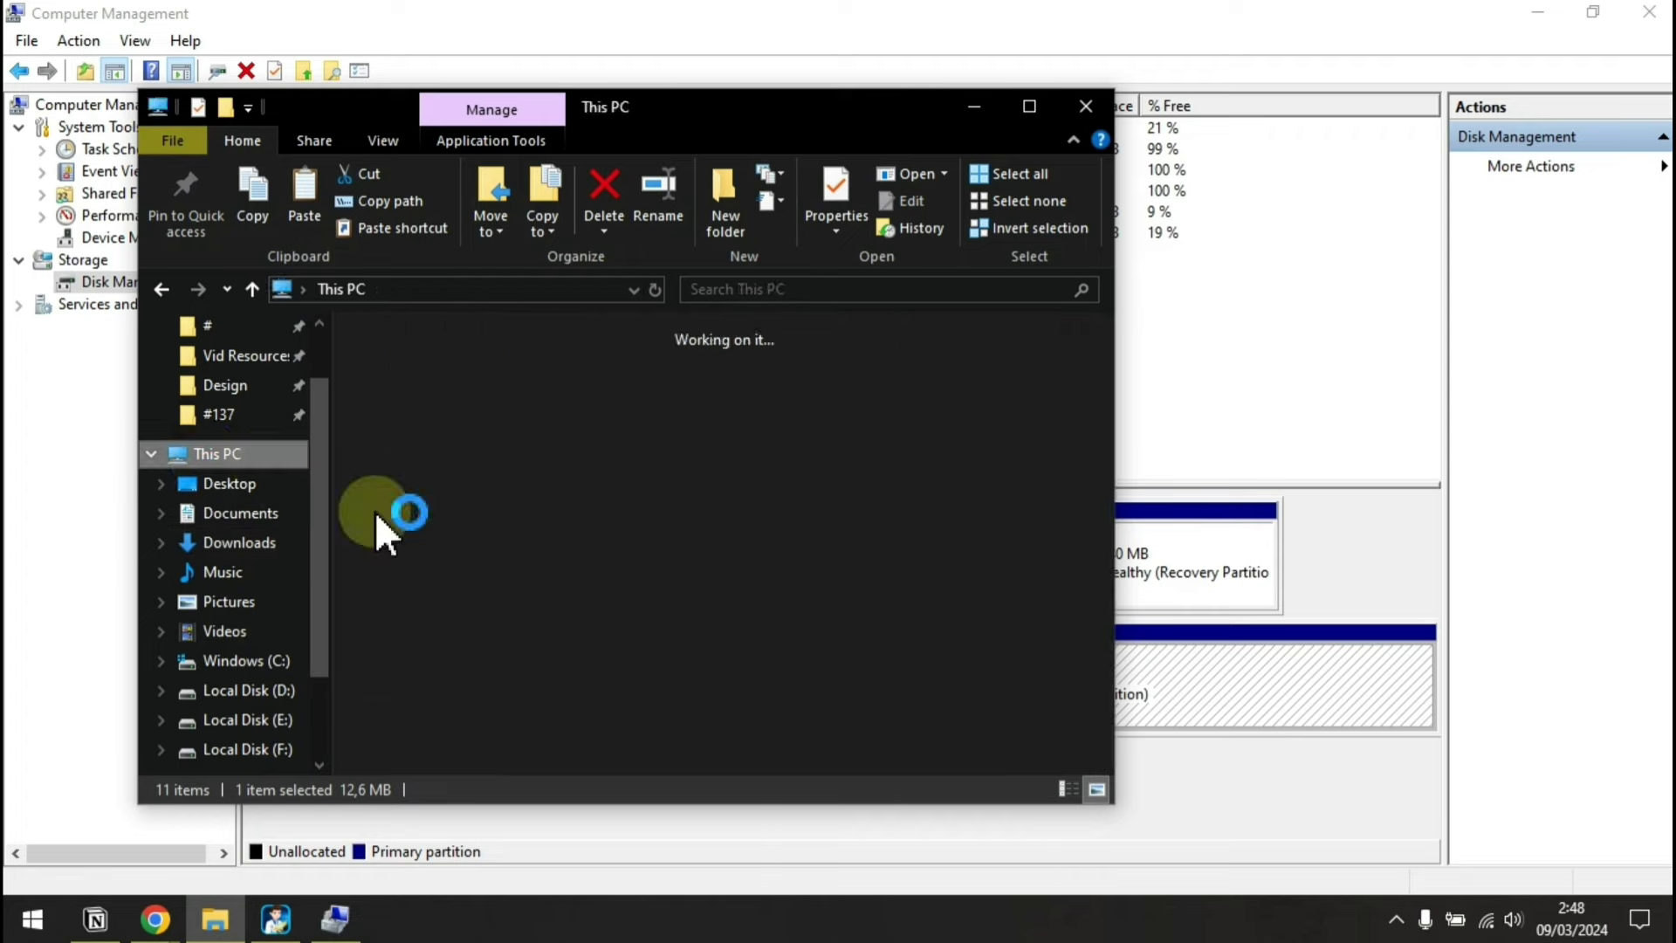
key("super+Up")
left_click(1298, 467)
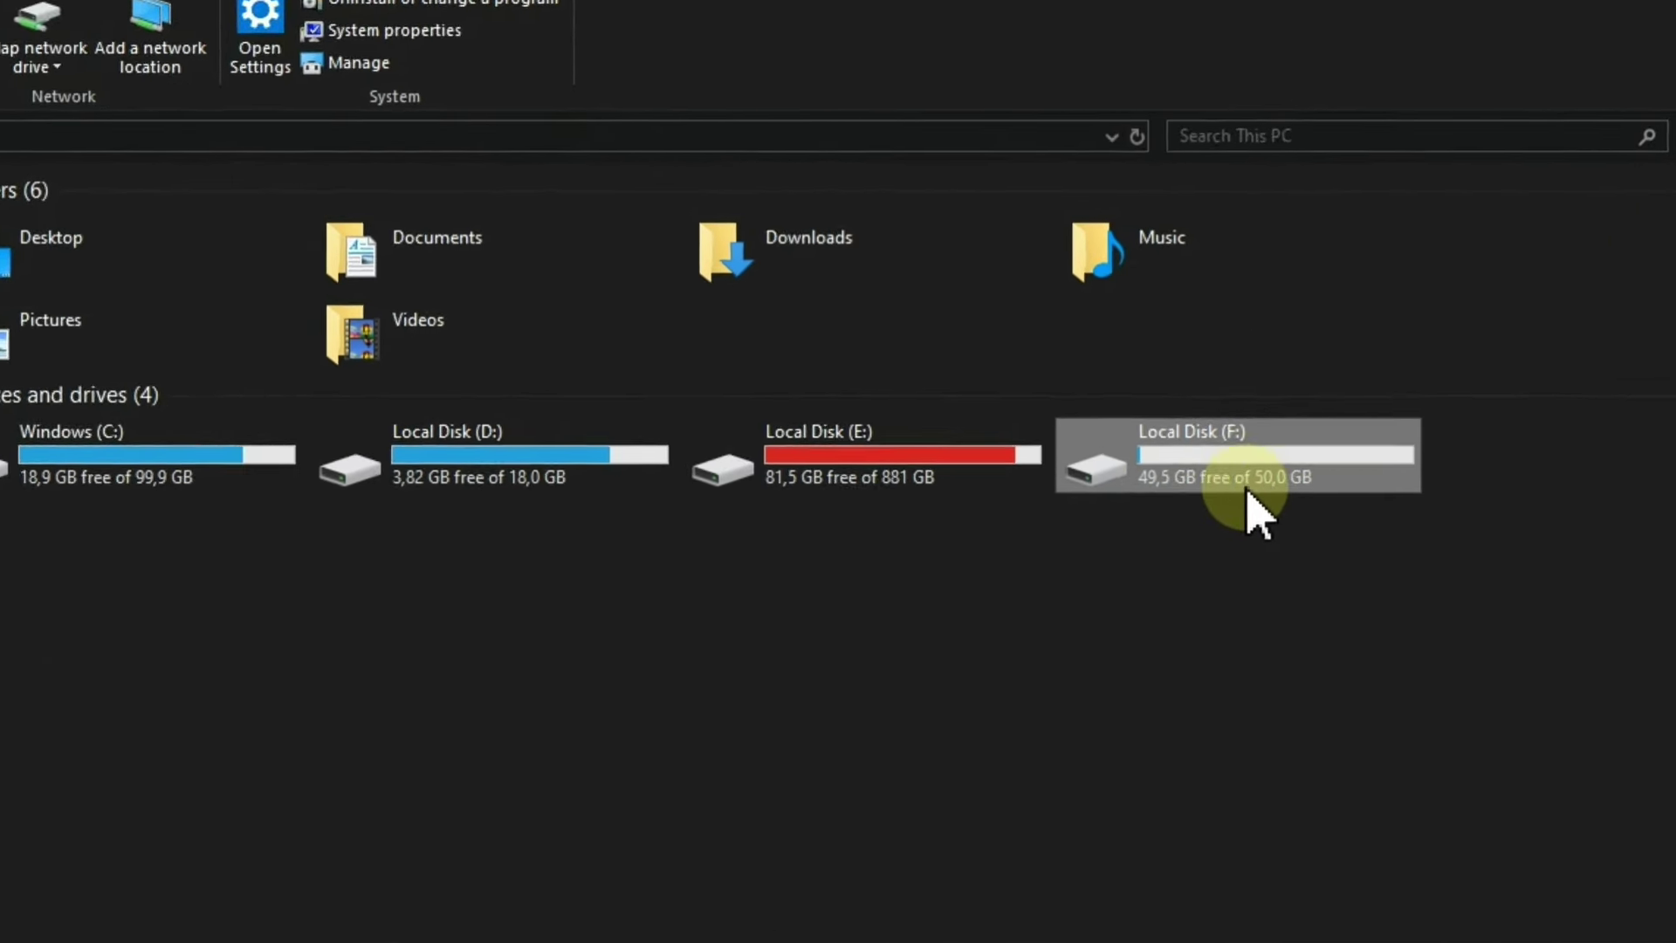
double_click(1209, 487)
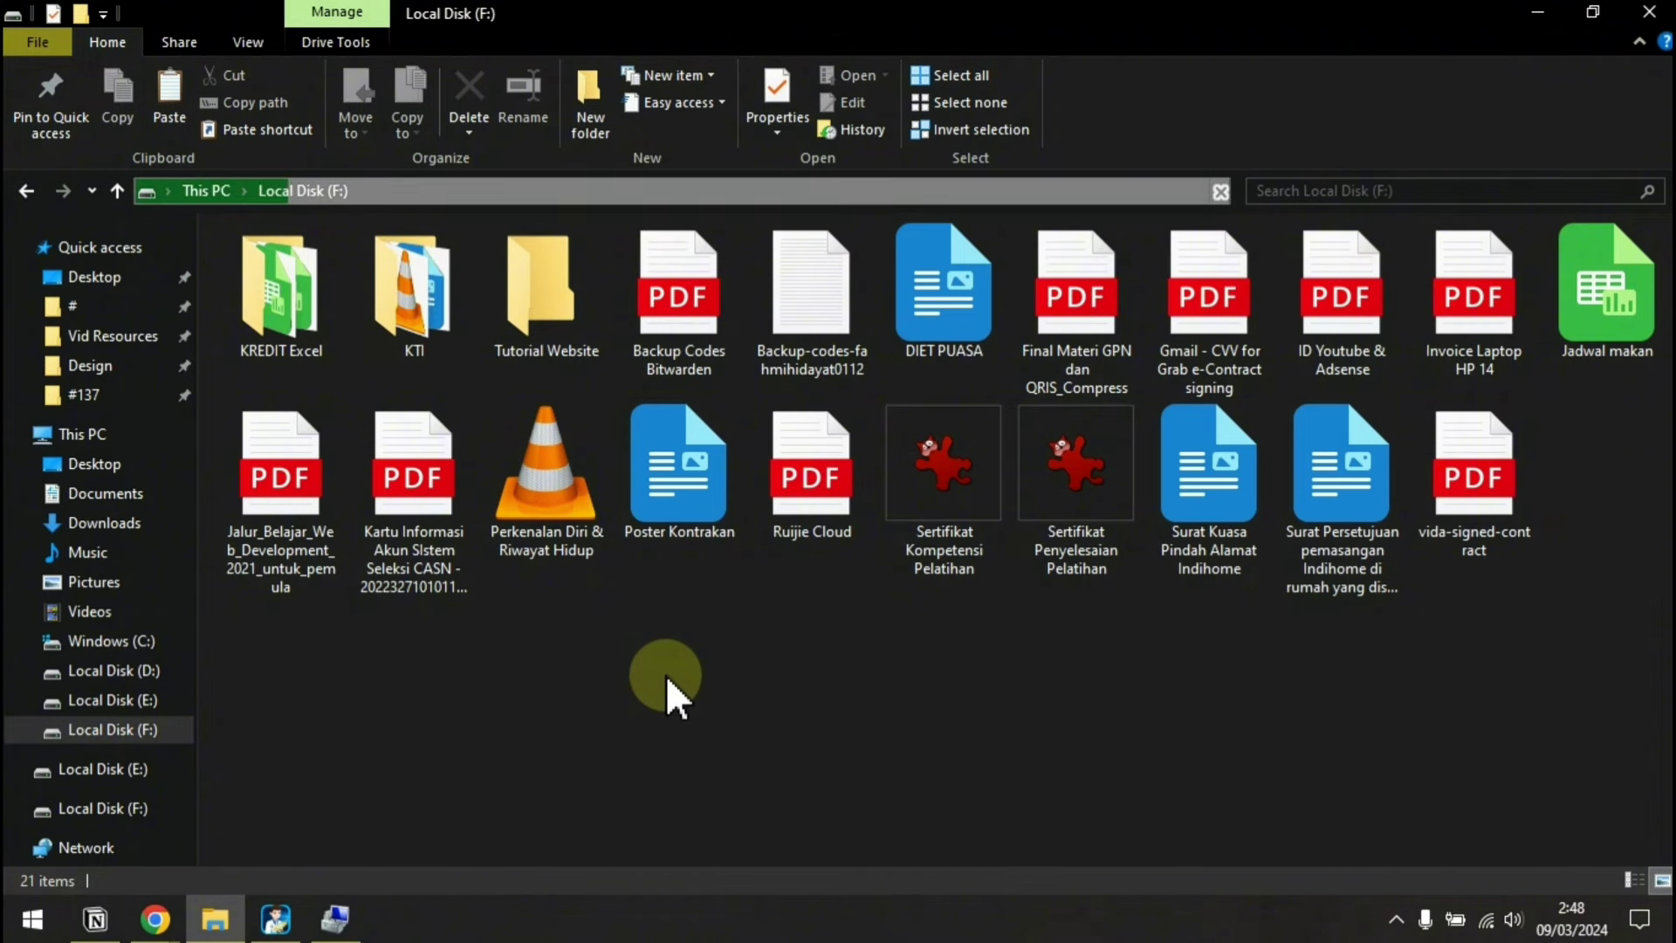
left_click(947, 493)
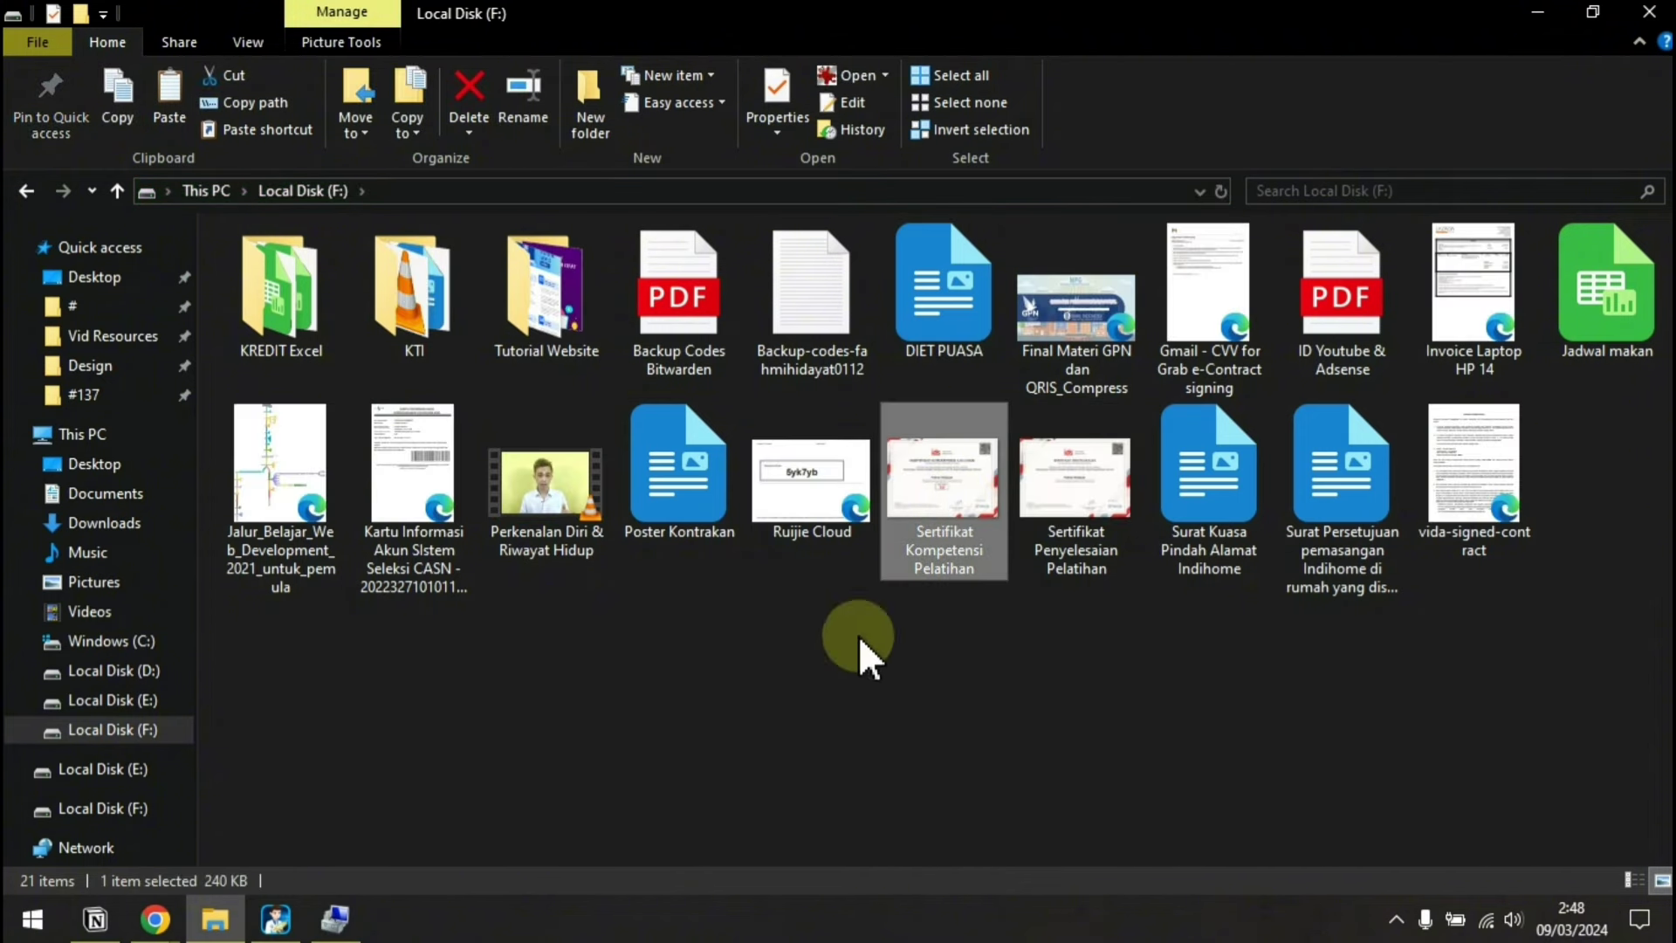
left_click(572, 497)
left_click(616, 671)
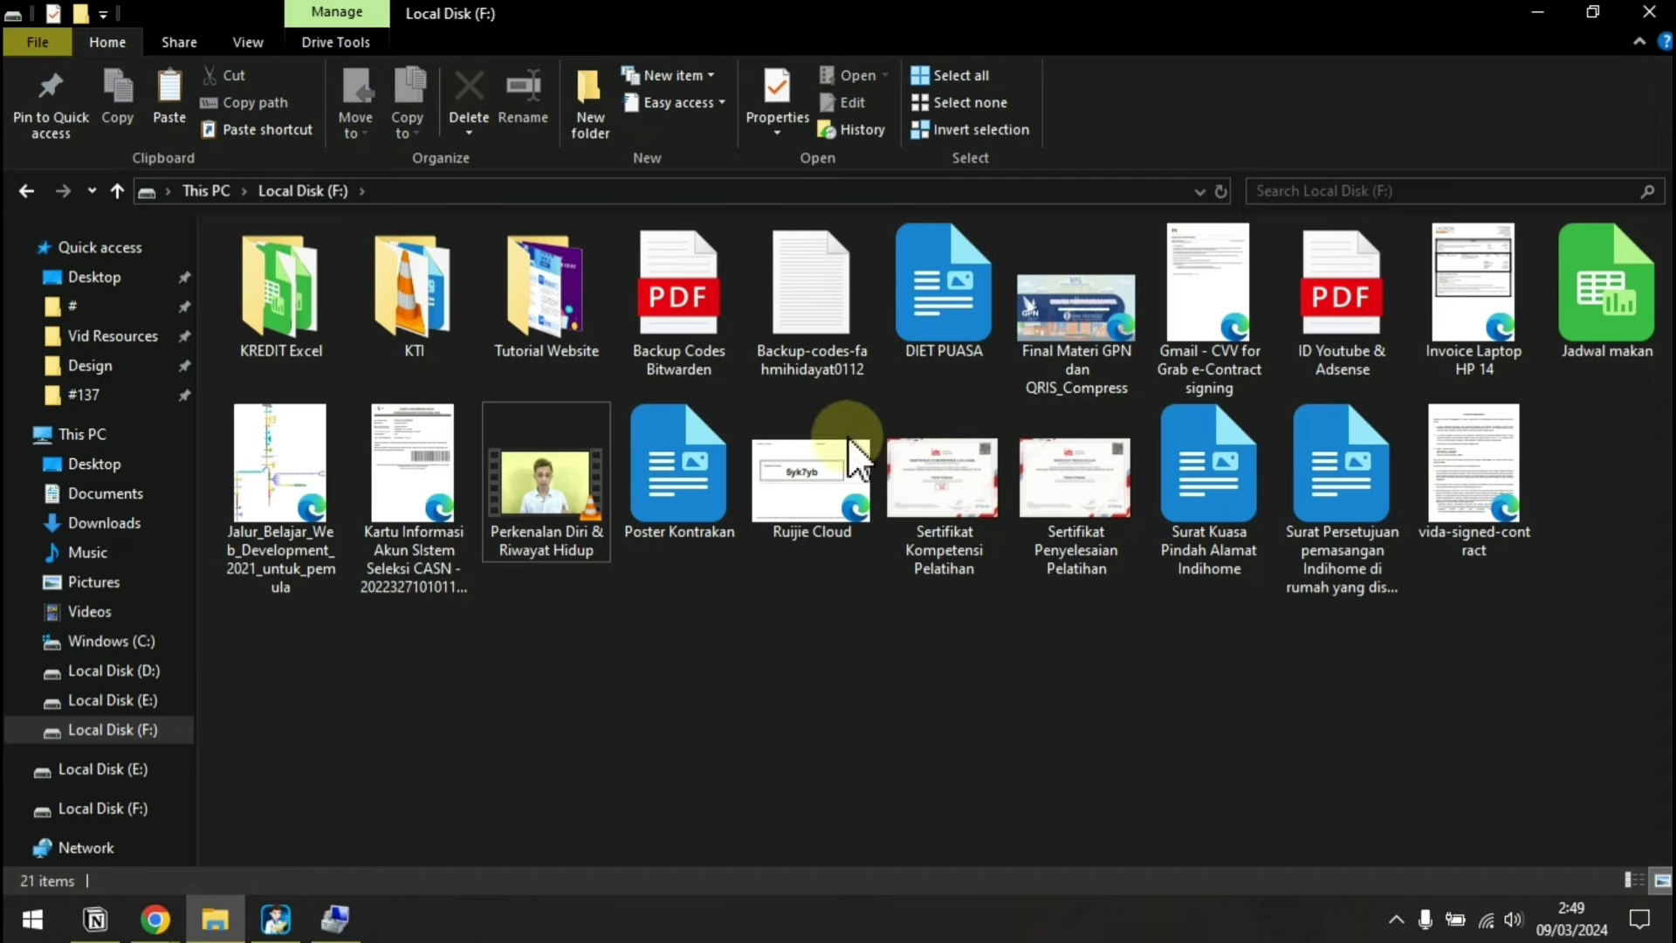
left_click(1521, 25)
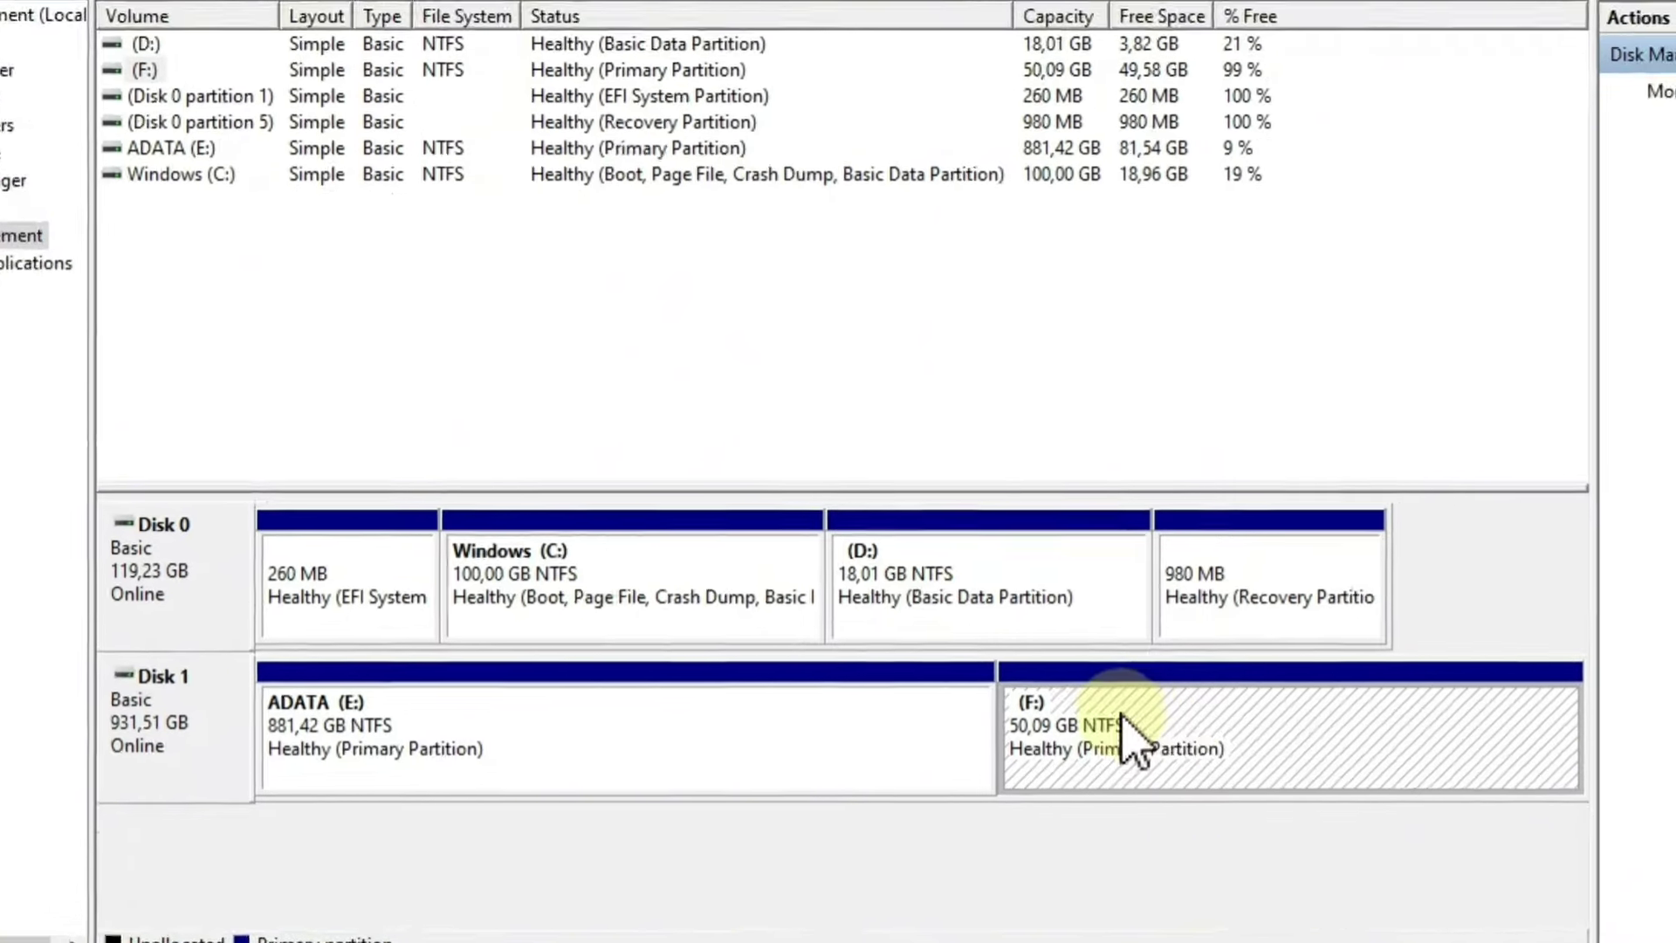
Delete the F: volume on Disk 1 in Disk Management and confirm the deletion
right_click(1112, 674)
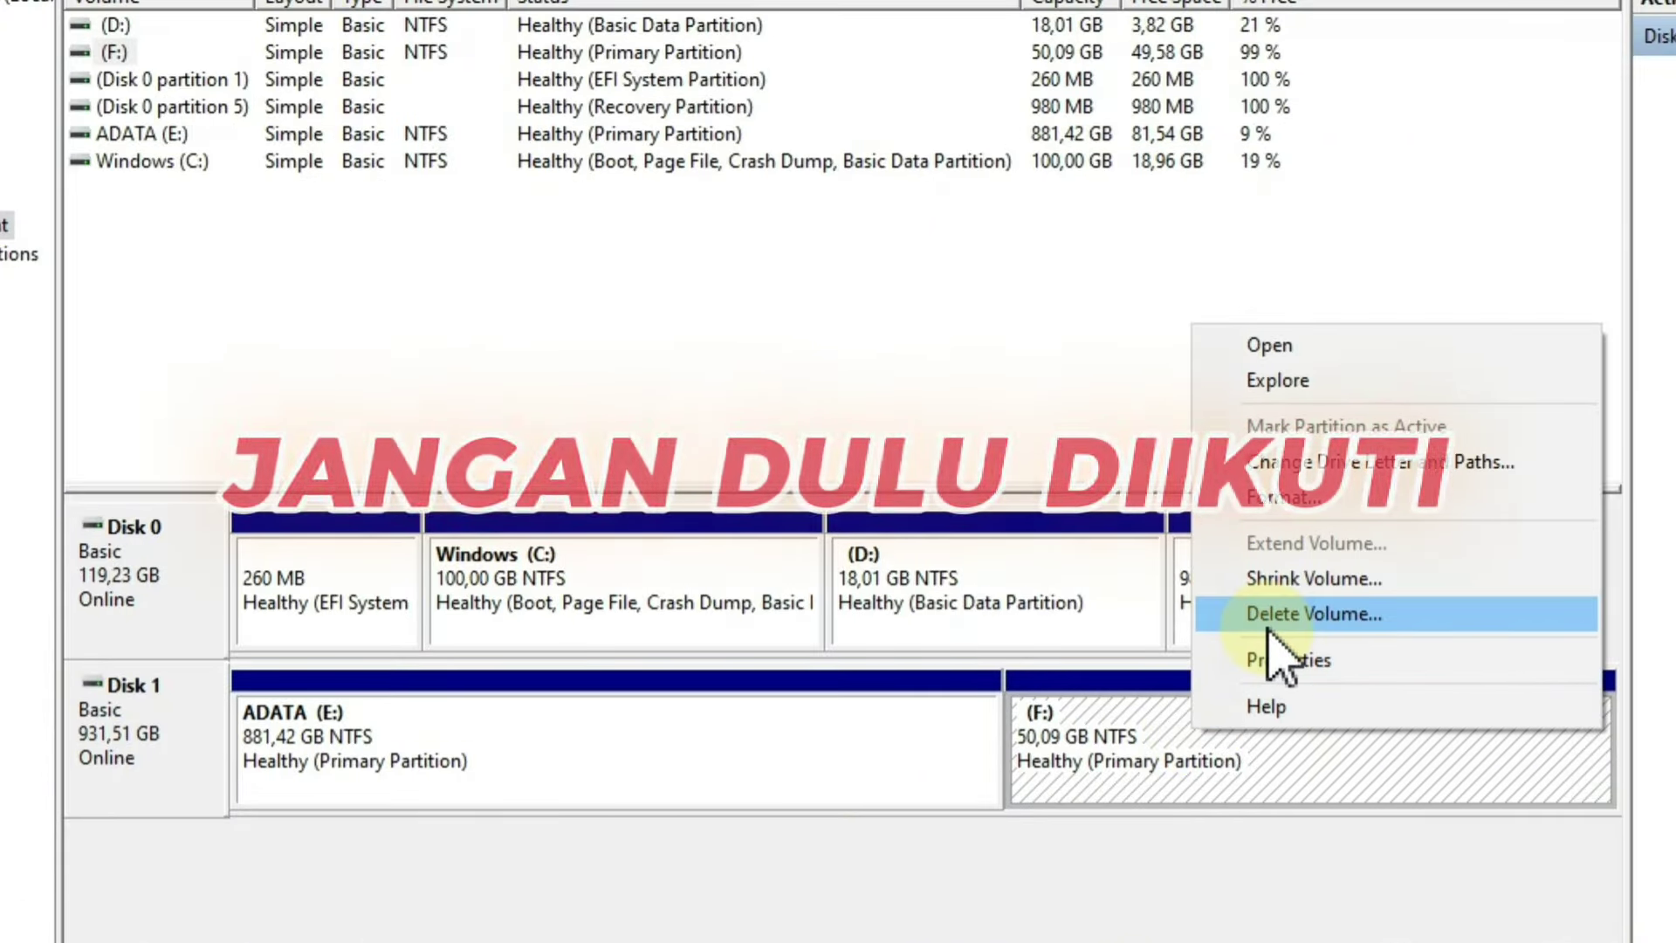
left_click(1327, 619)
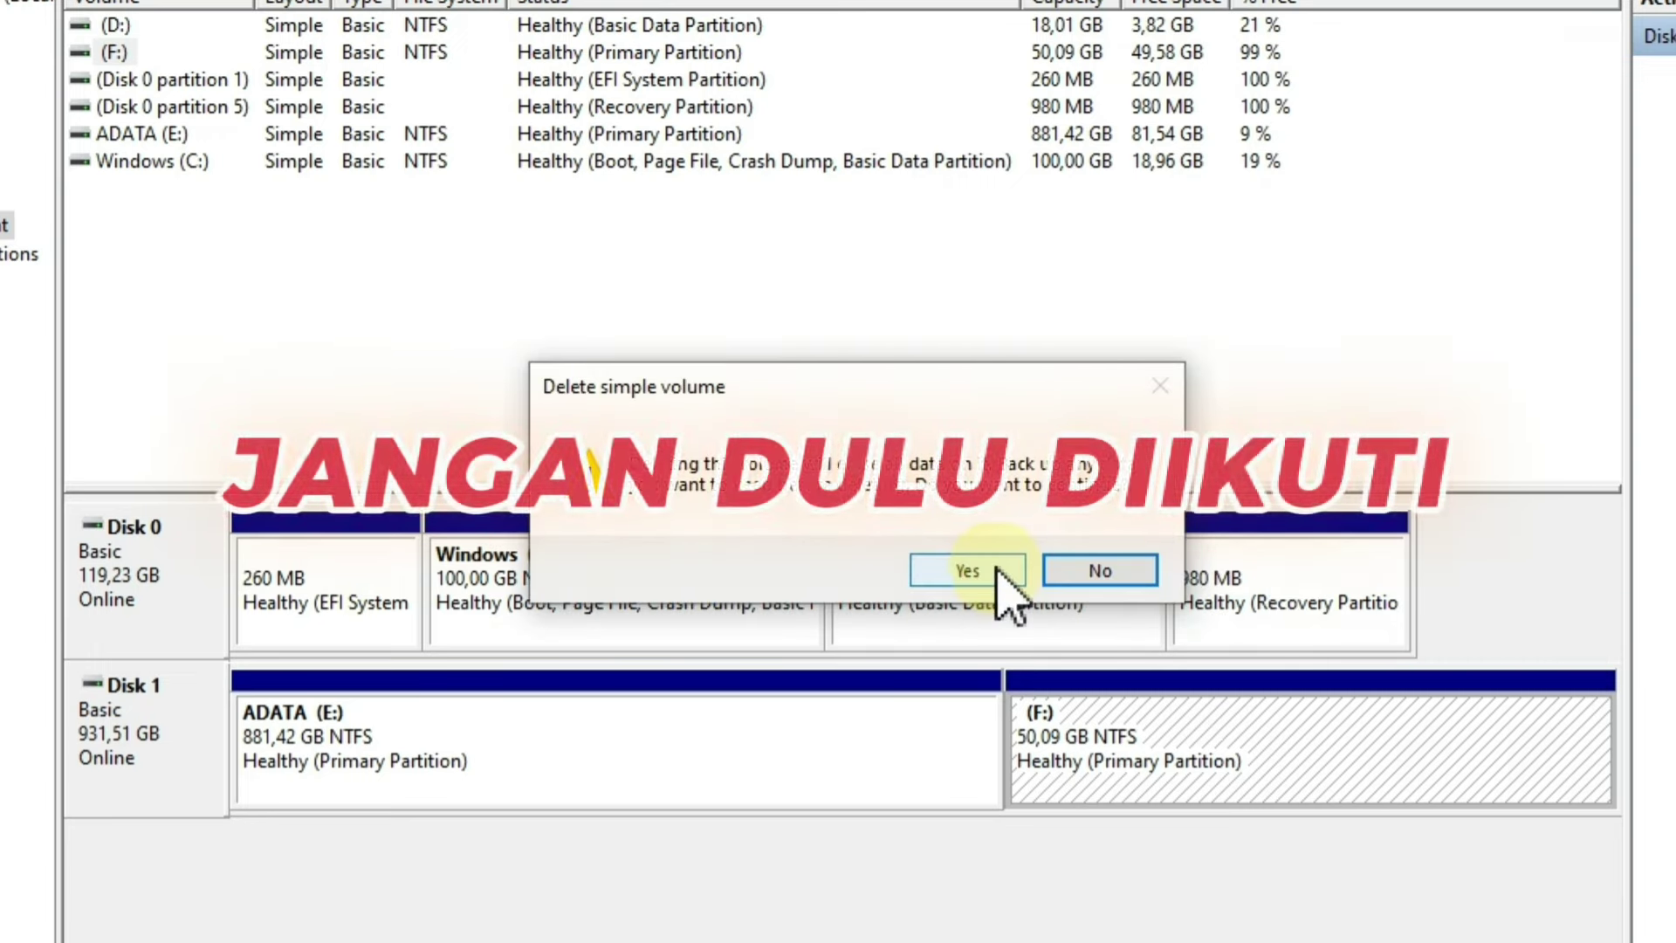
left_click(1000, 572)
left_click(960, 585)
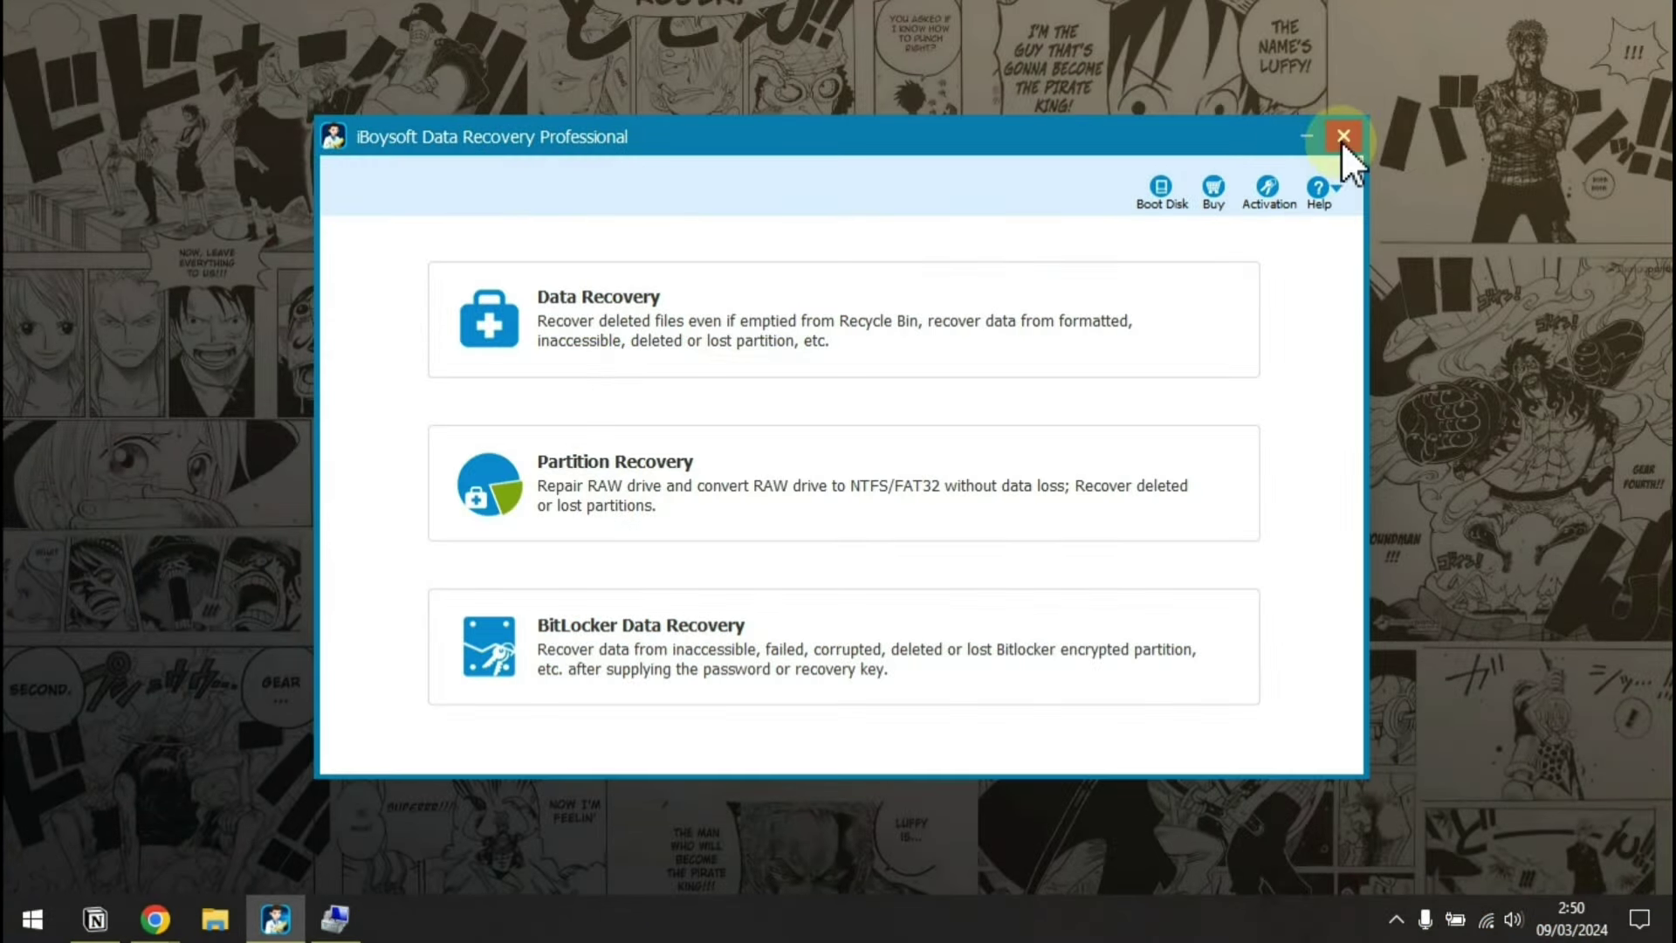
Restart iBoysoft Data Recovery from the desktop, choose Partition Recovery and look for more partitions than those listed
left_click(1344, 137)
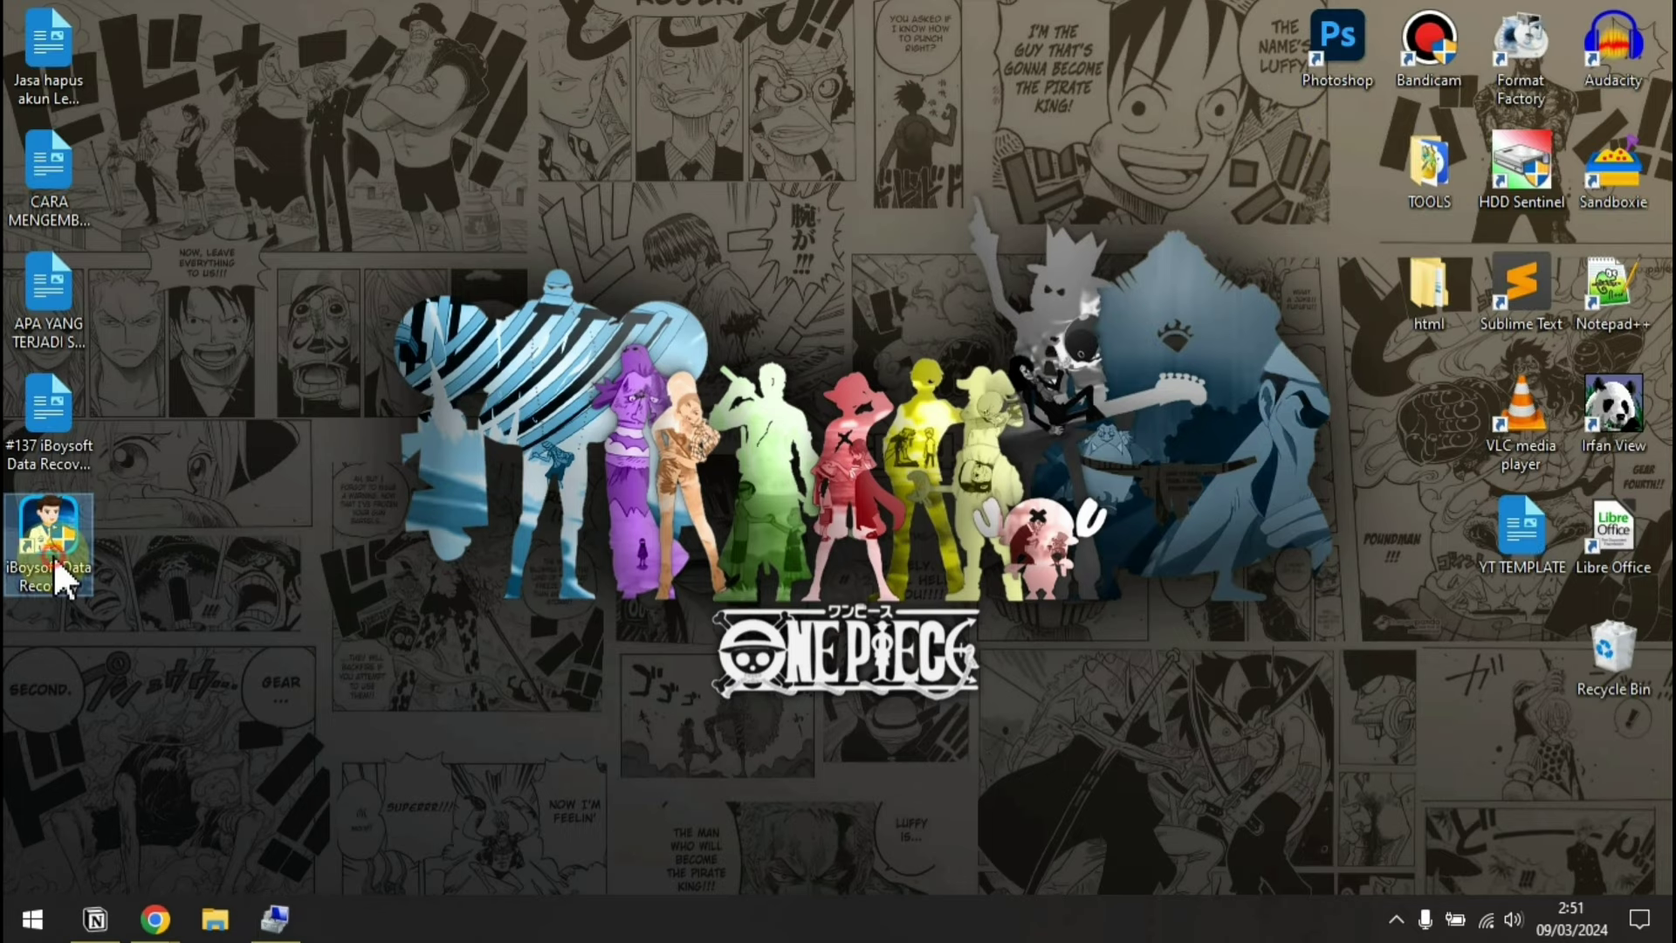
double_click(48, 550)
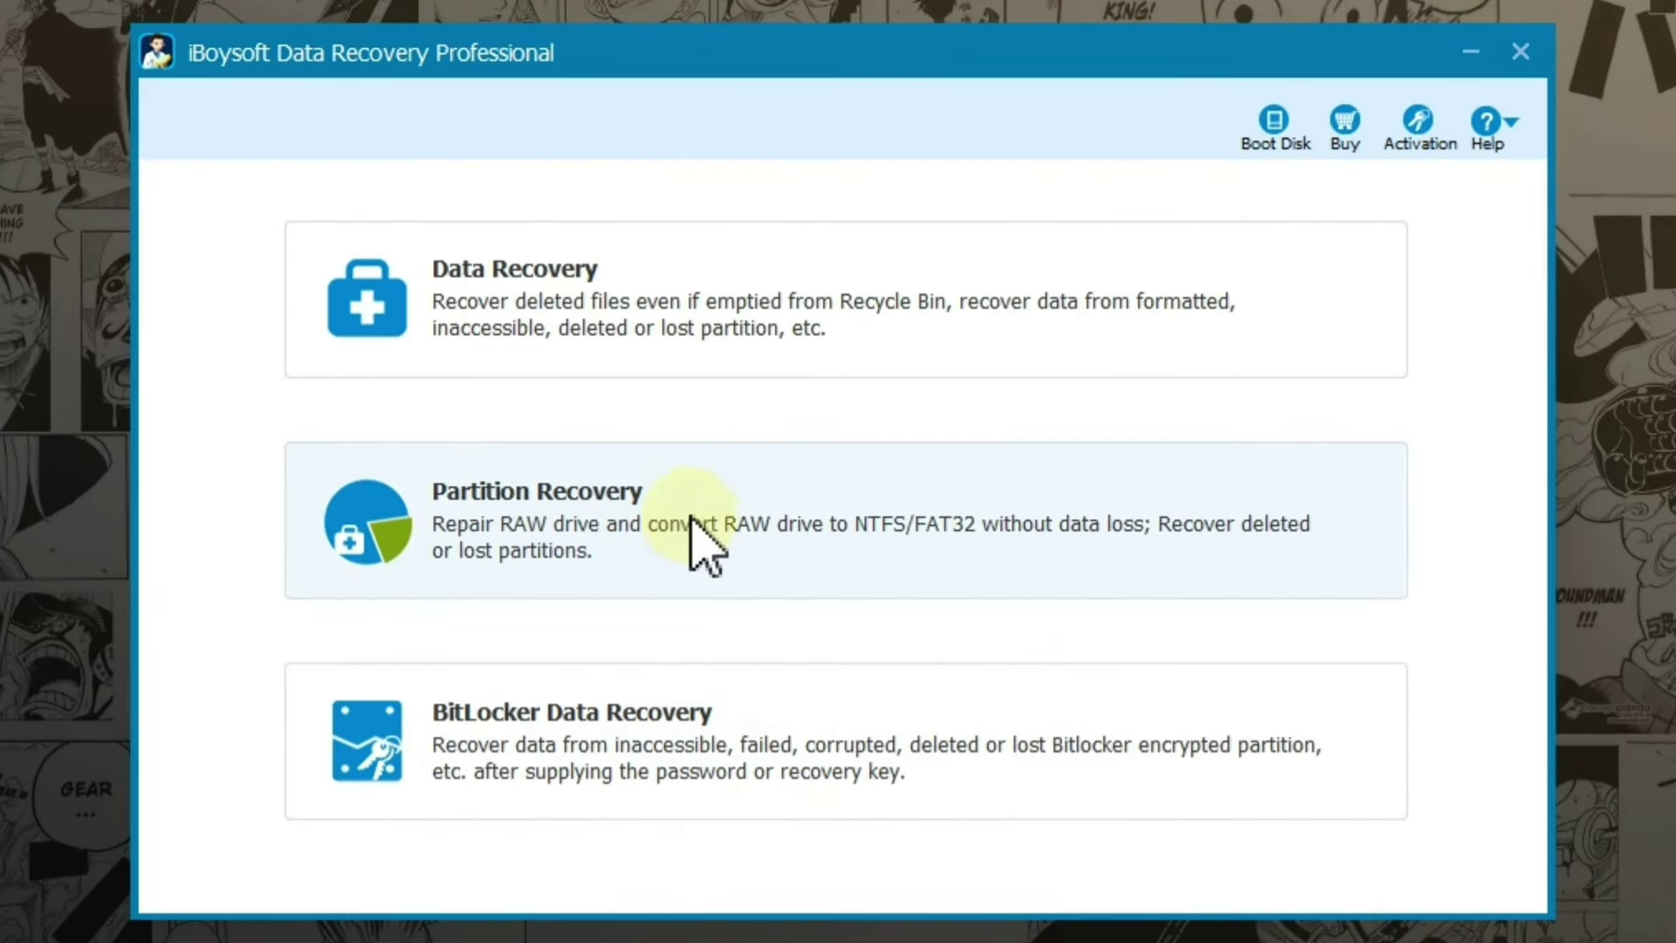
left_click(743, 529)
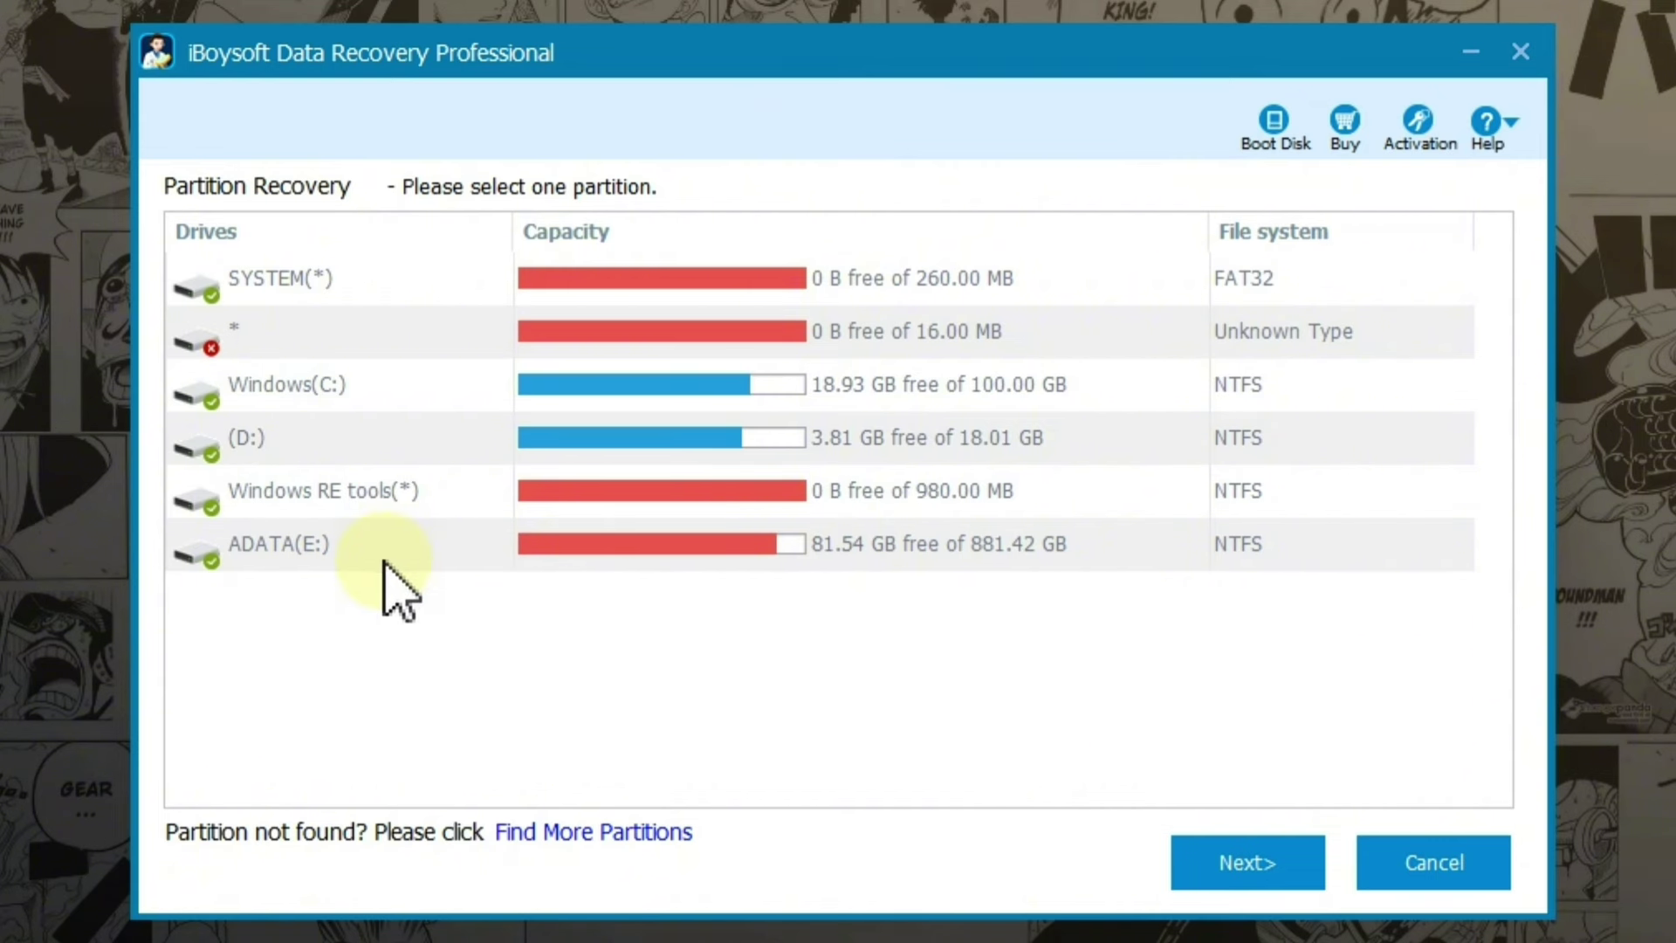
left_click(559, 837)
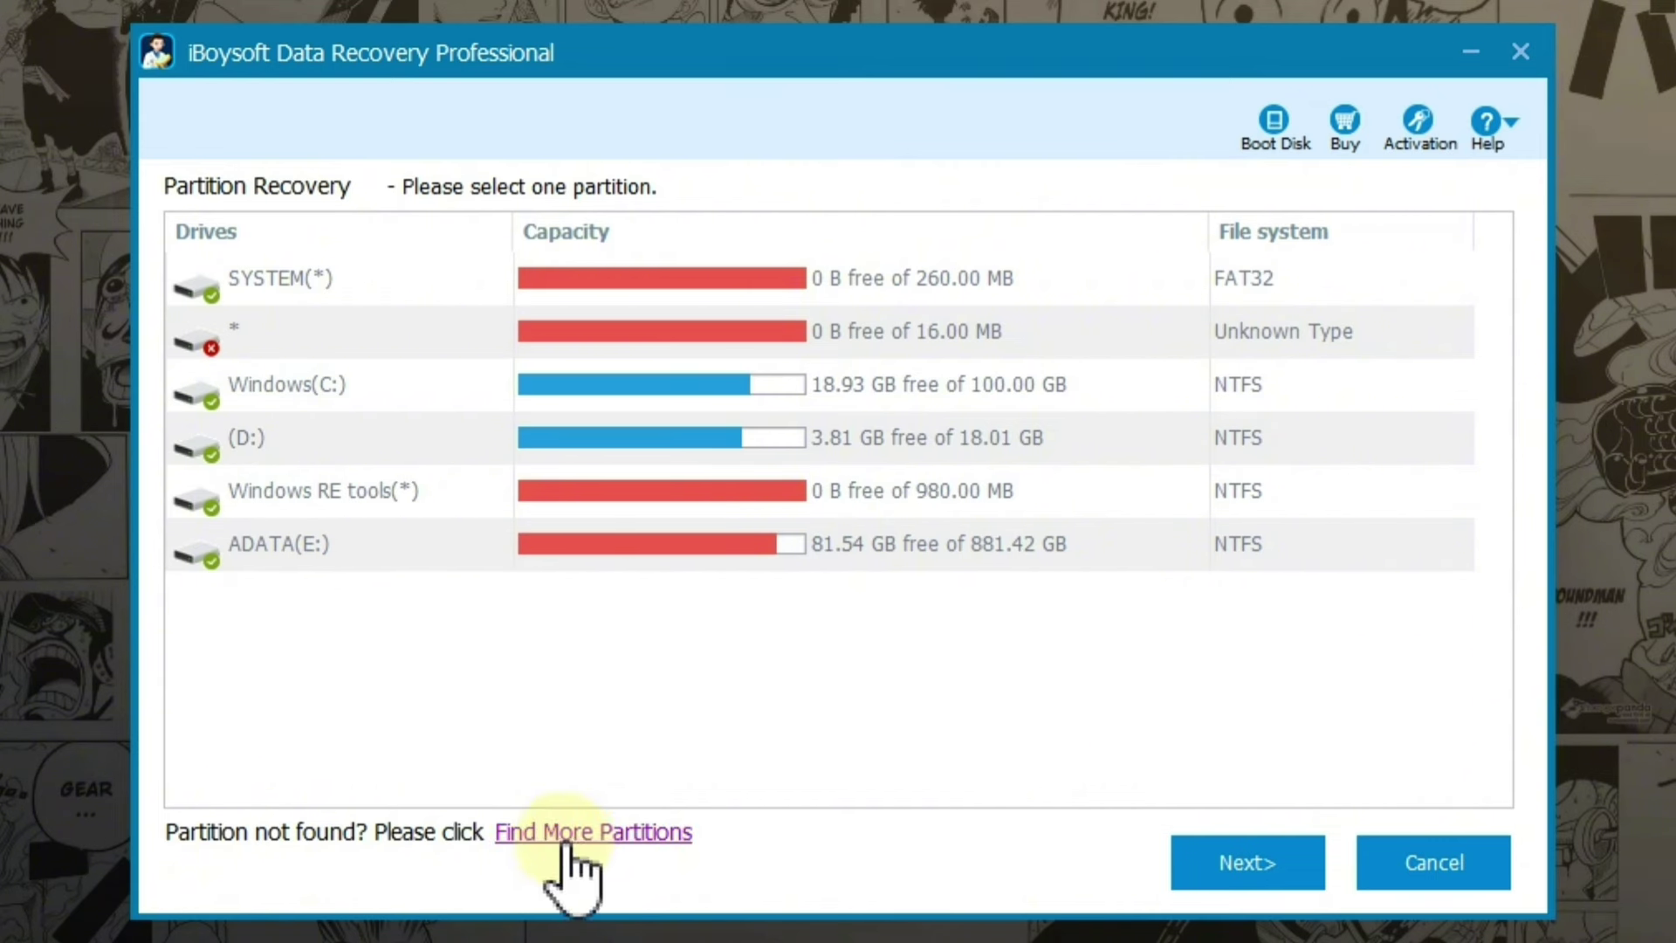
left_click(620, 851)
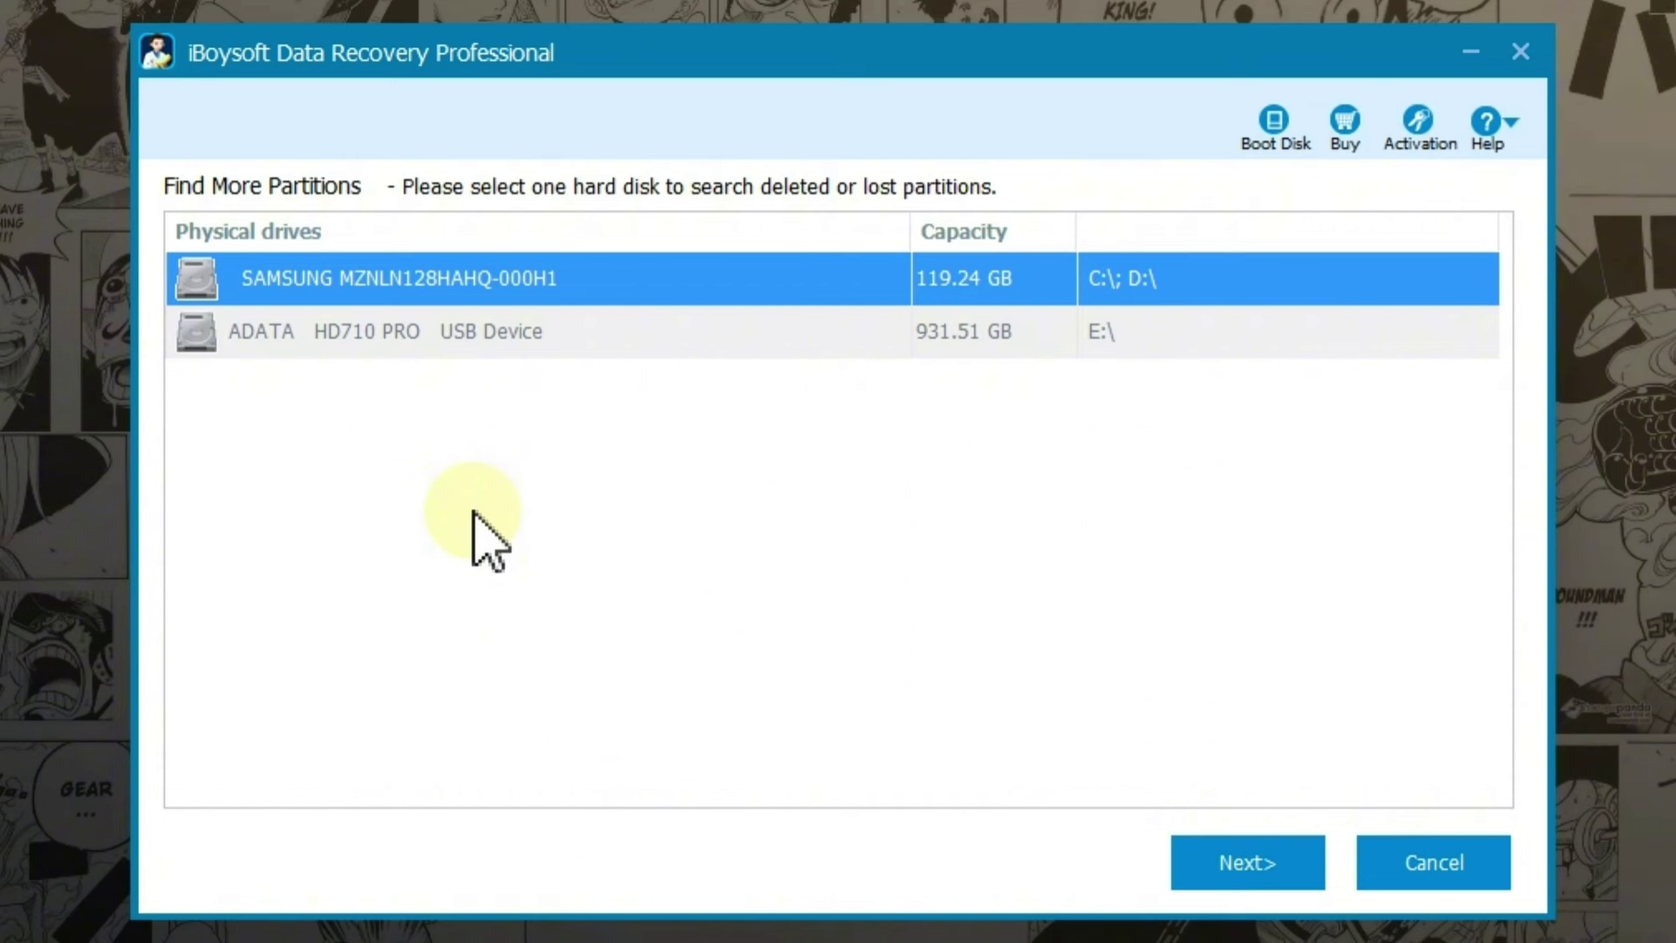
Compare the listed SAMSUNG and ADATA physical drives with the disks in Disk Management and examine the unallocated space on Disk 1
left_click(499, 338)
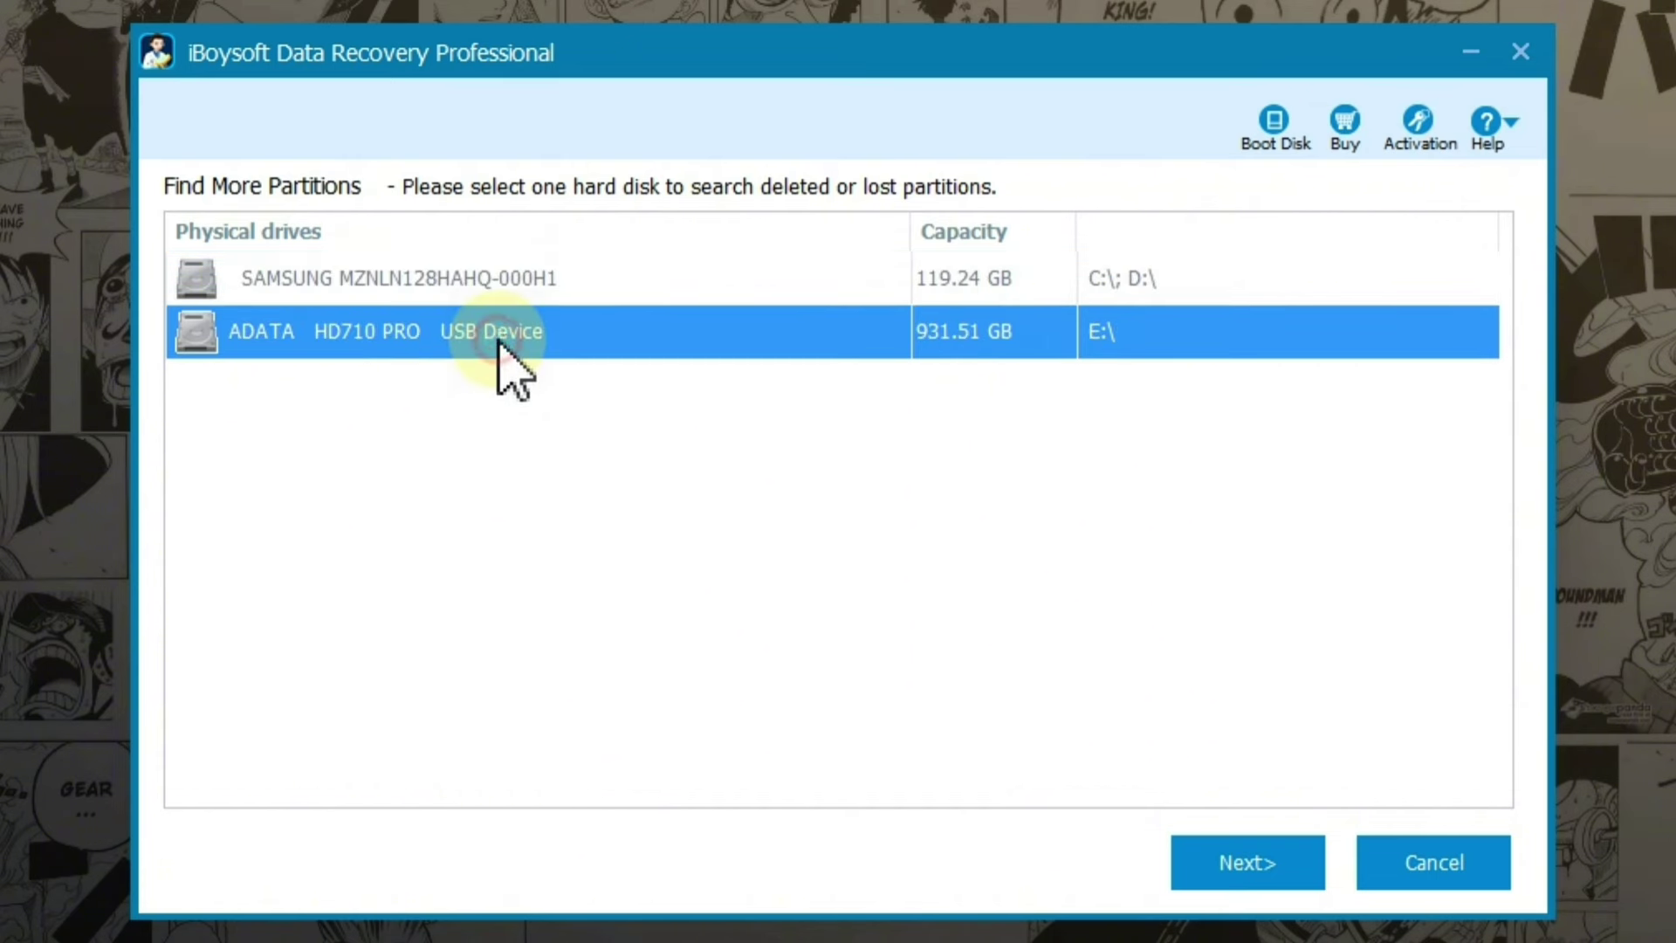
left_click(494, 284)
left_click(500, 324)
left_click(504, 296)
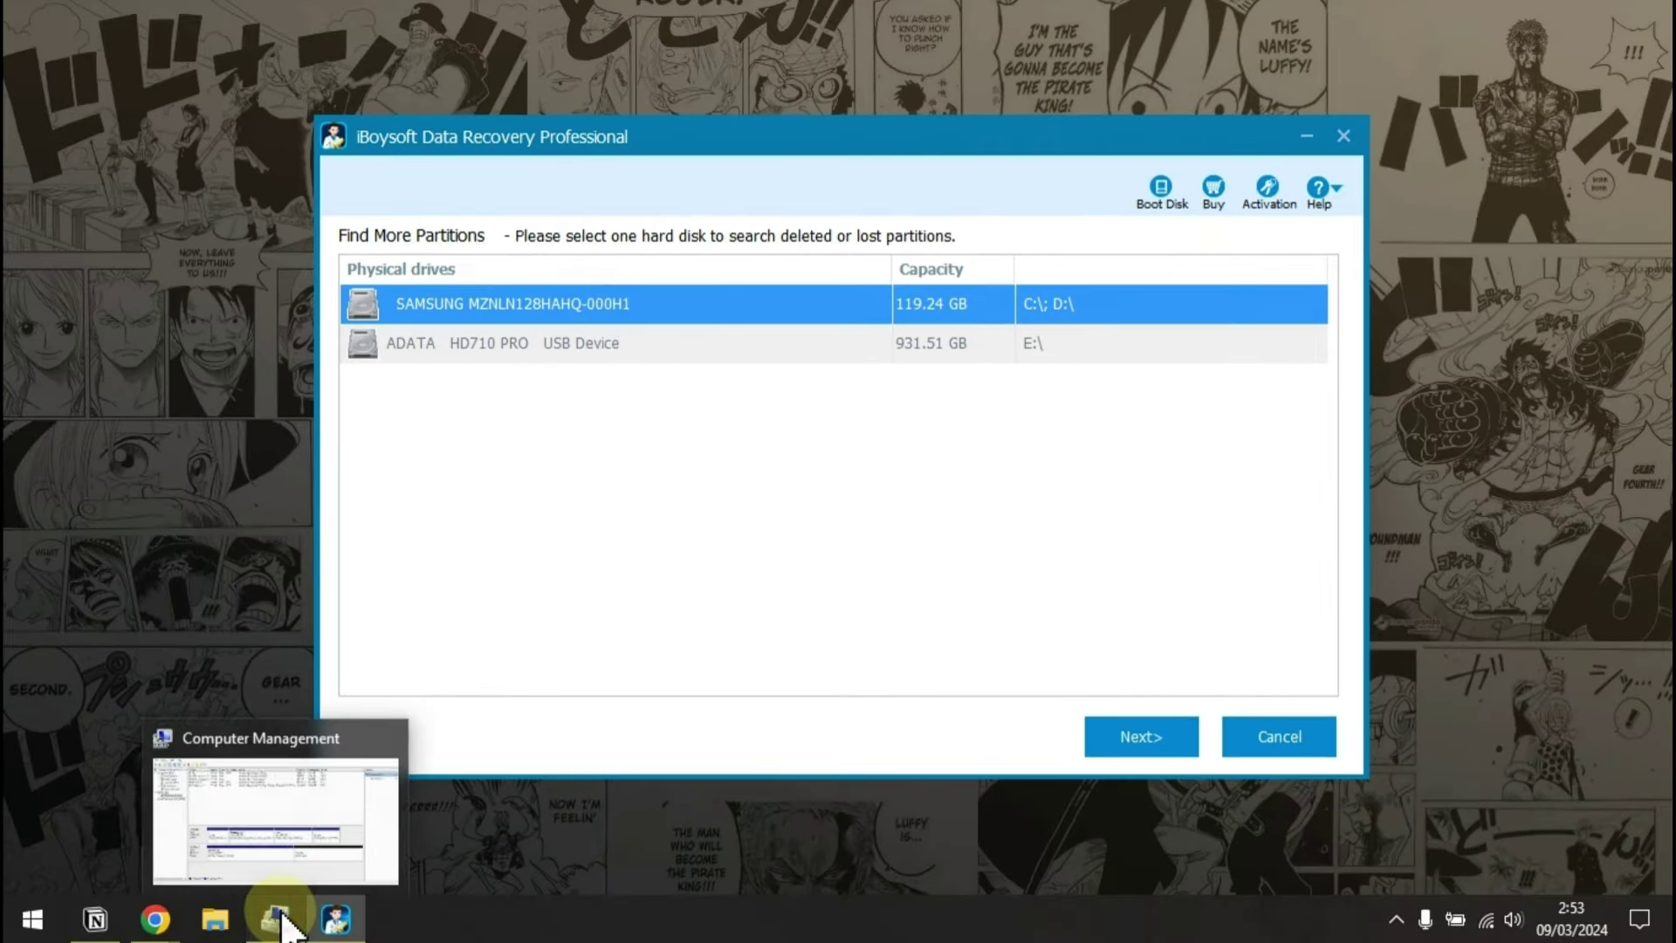
left_click(278, 918)
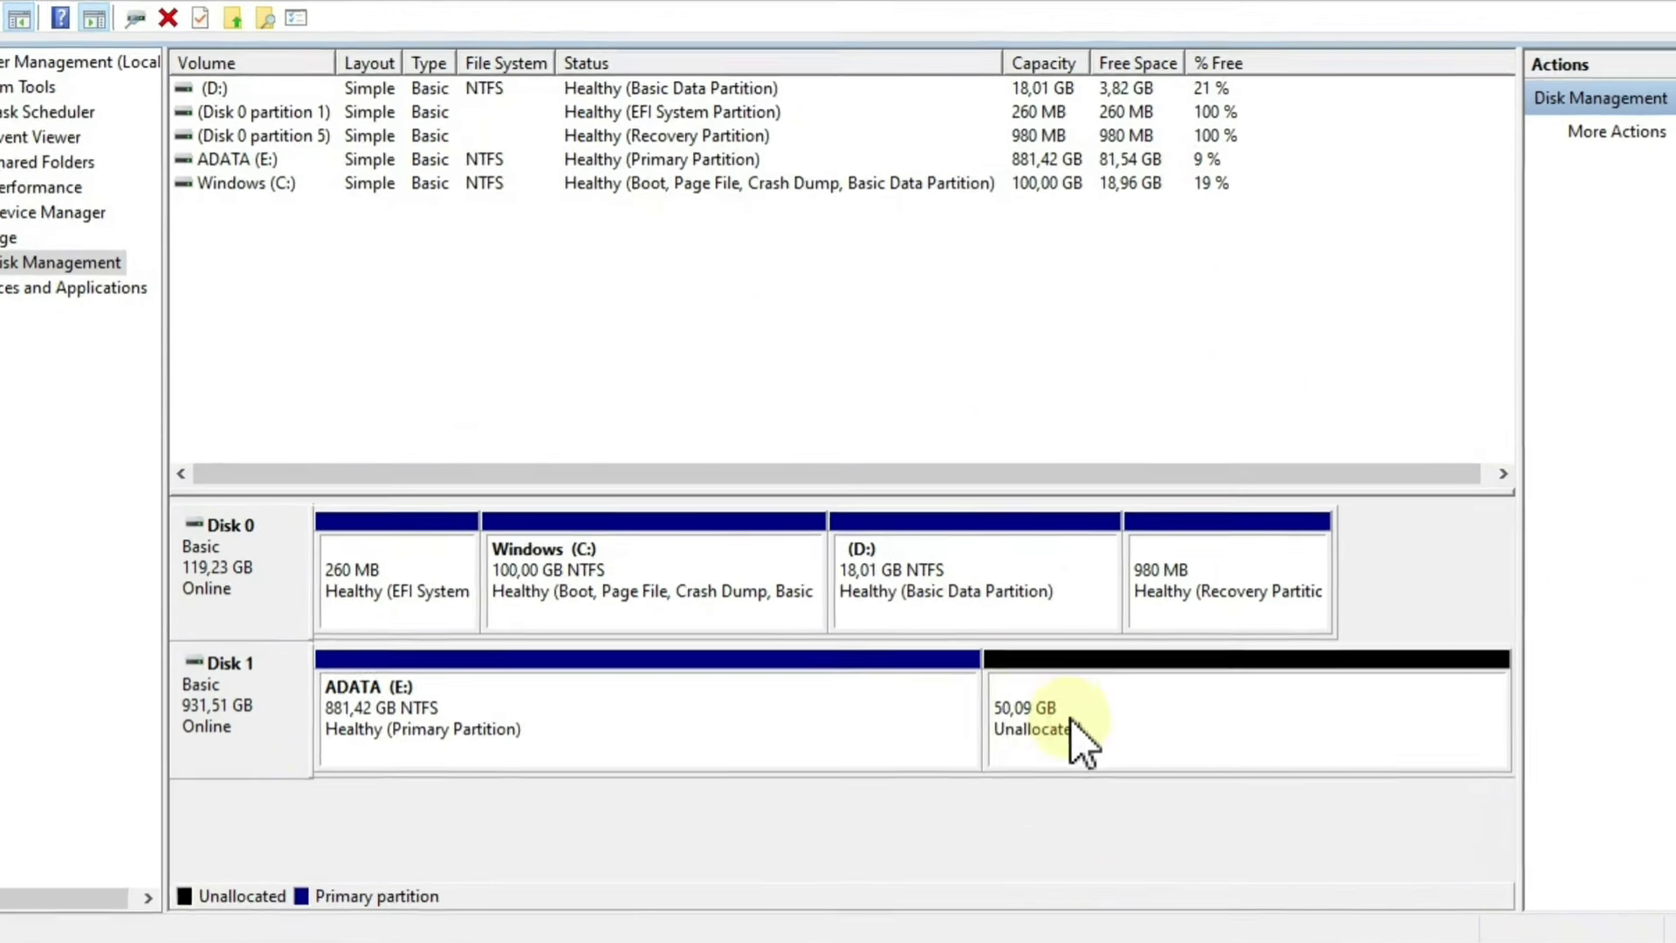
left_click(1046, 693)
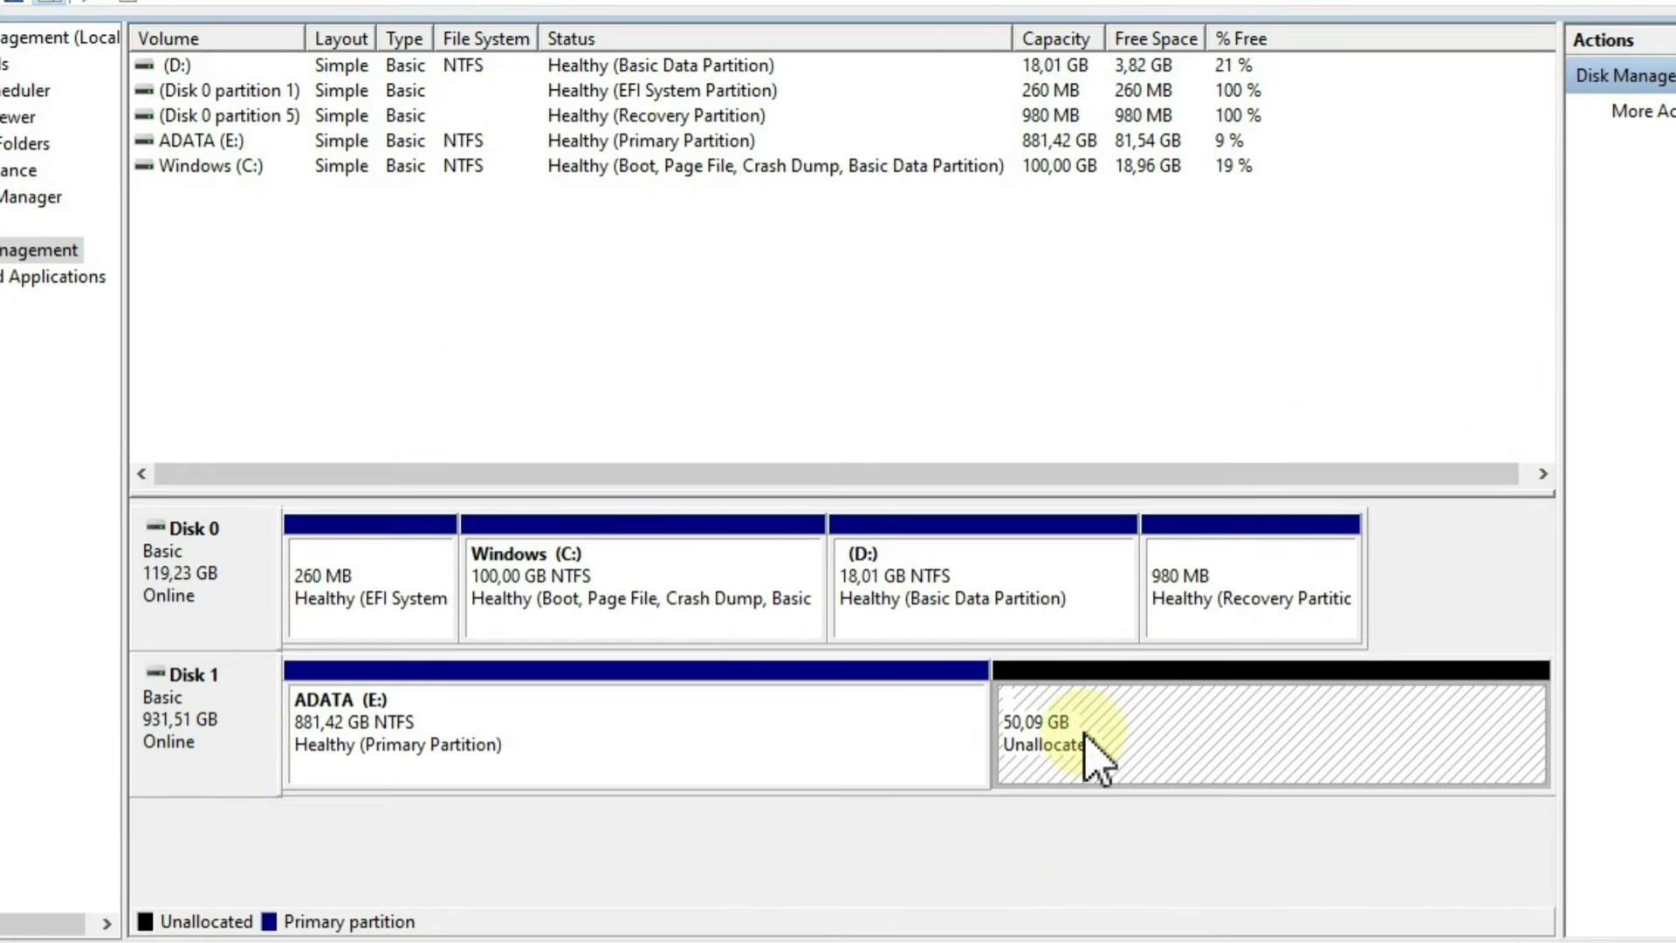
left_click(247, 736)
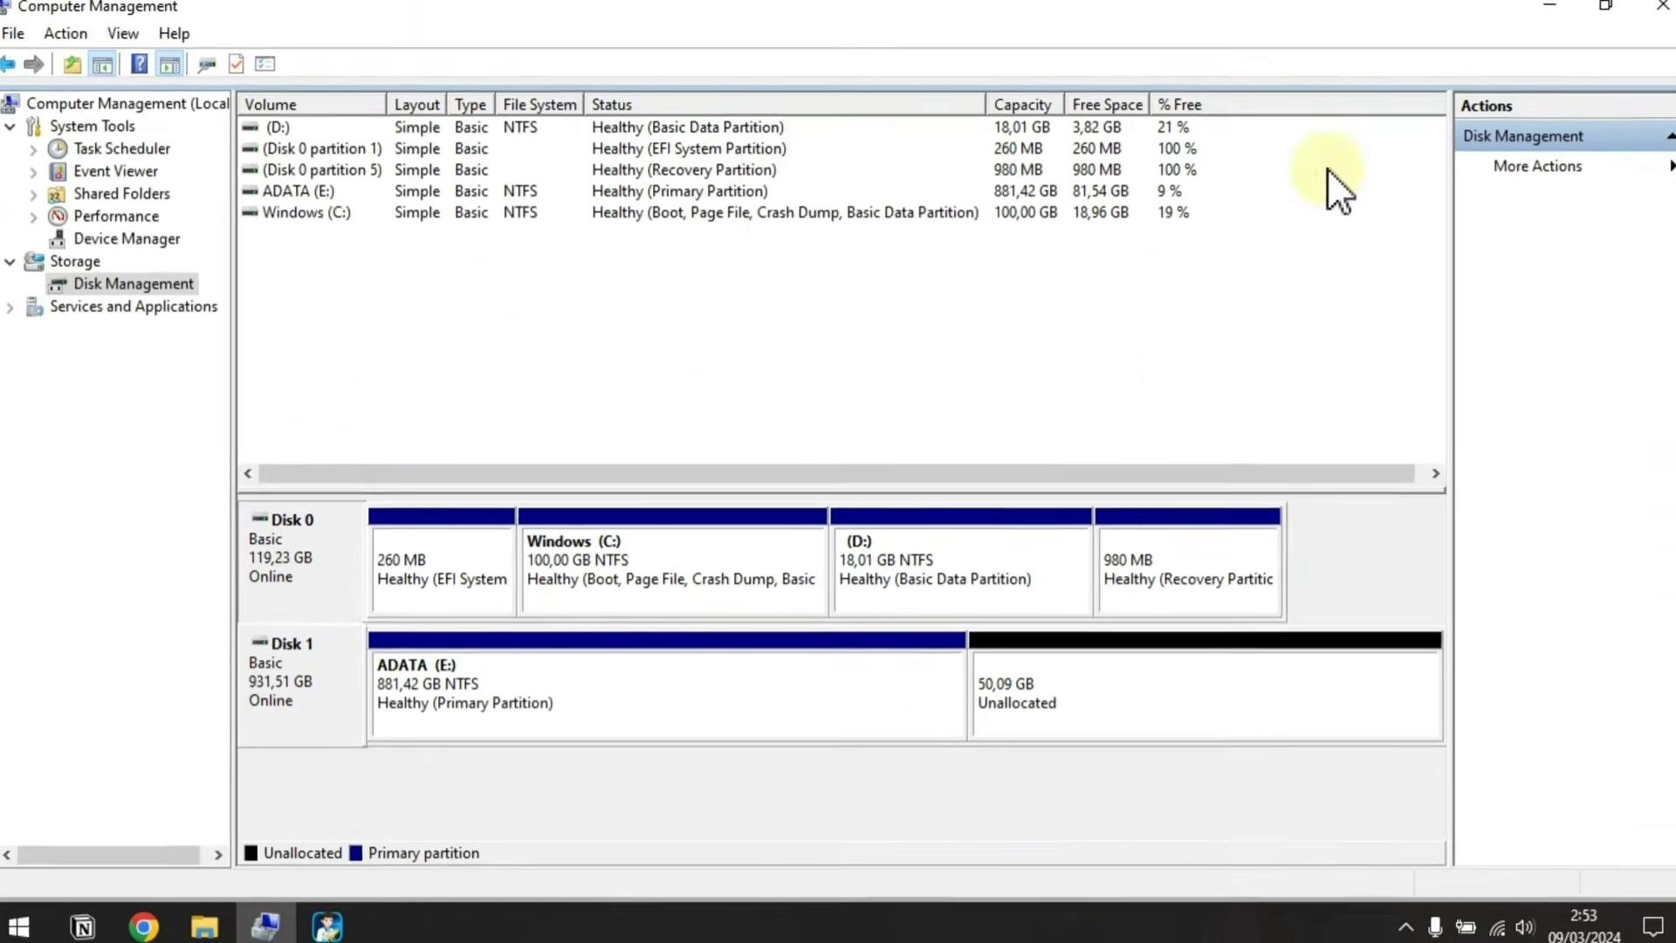
left_click(1537, 12)
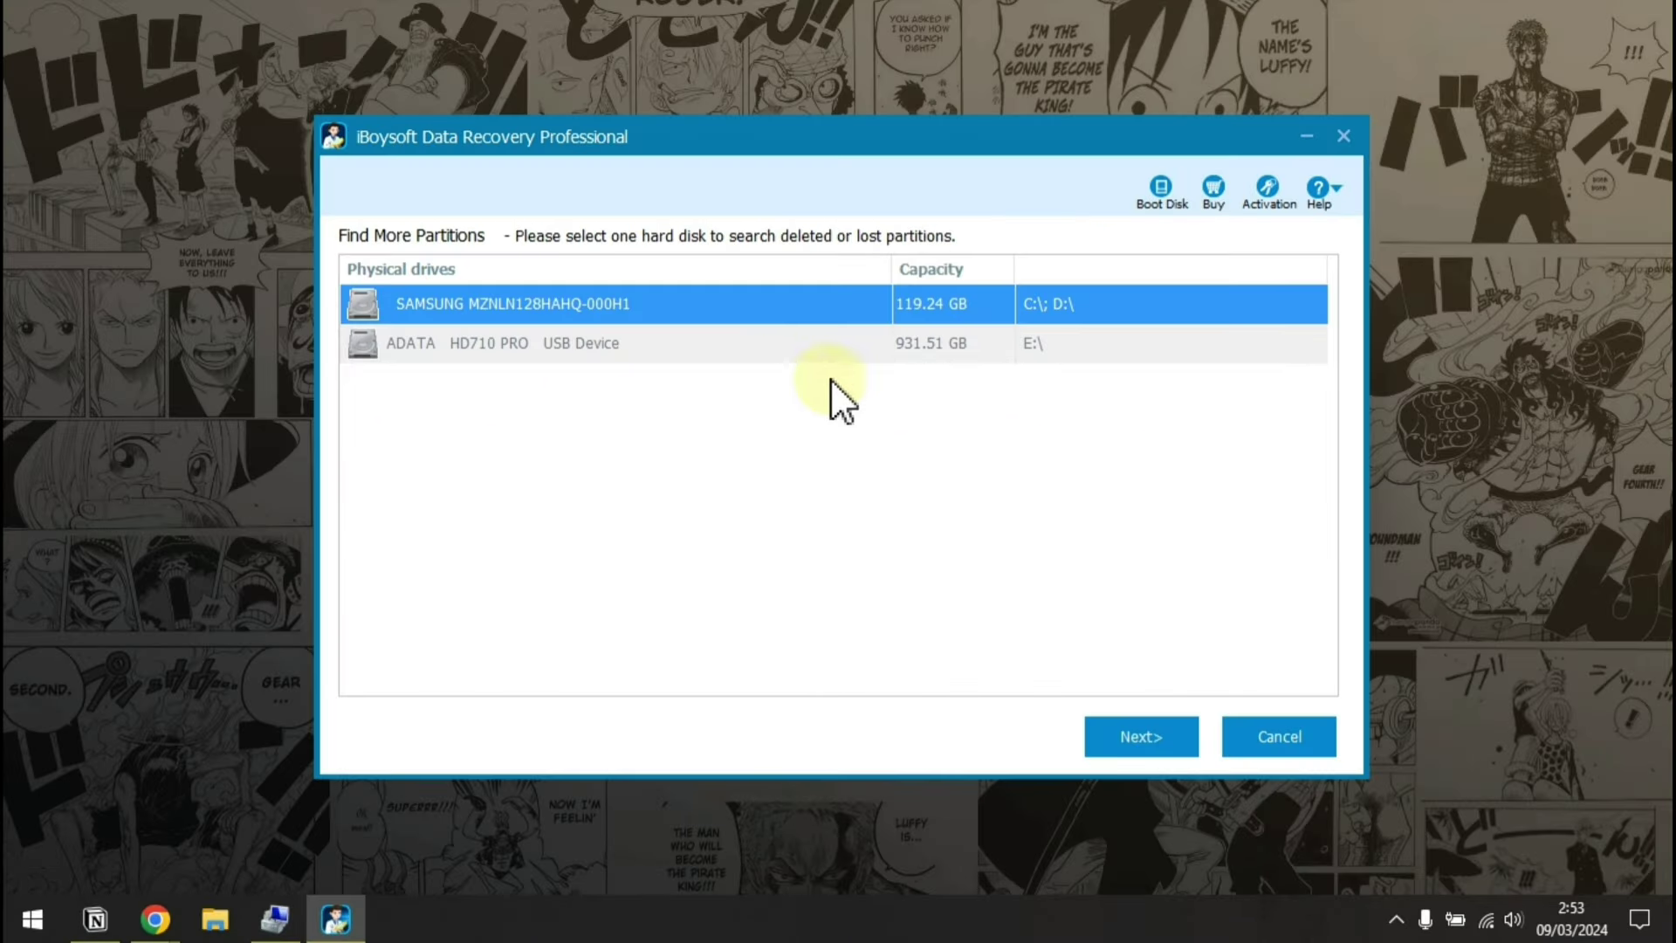
Match the SAMSUNG drive with Disk 0 in Disk Management by comparing capacities and drive letters
left_click(869, 343)
left_click(857, 304)
left_click(840, 339)
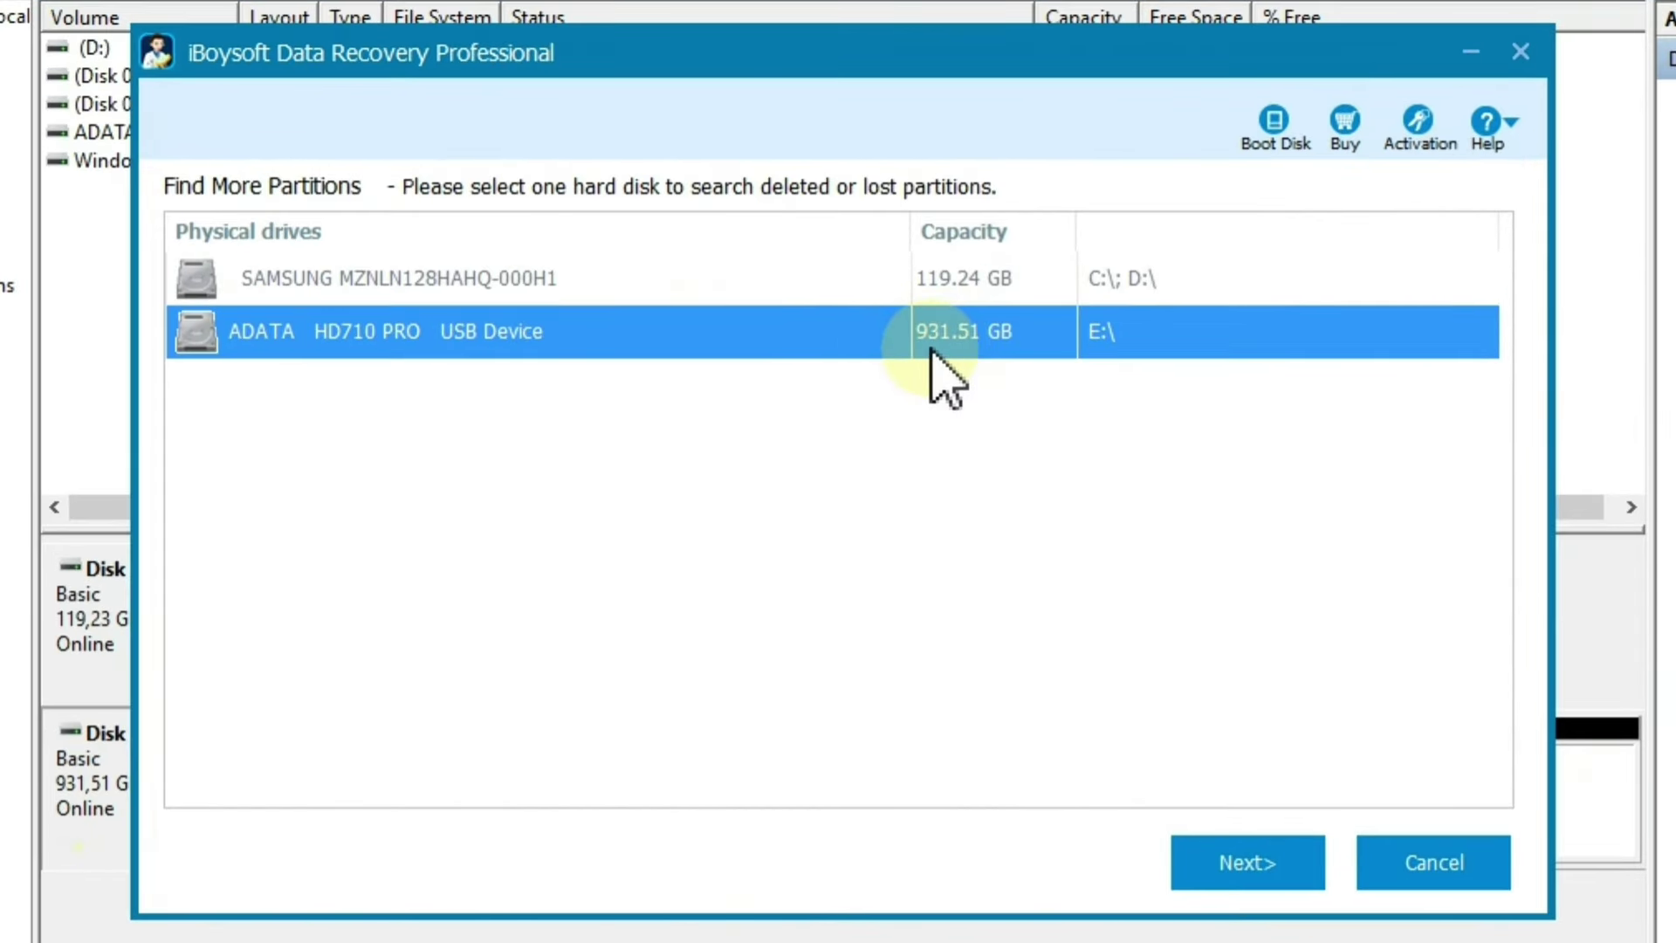
left_click(366, 293)
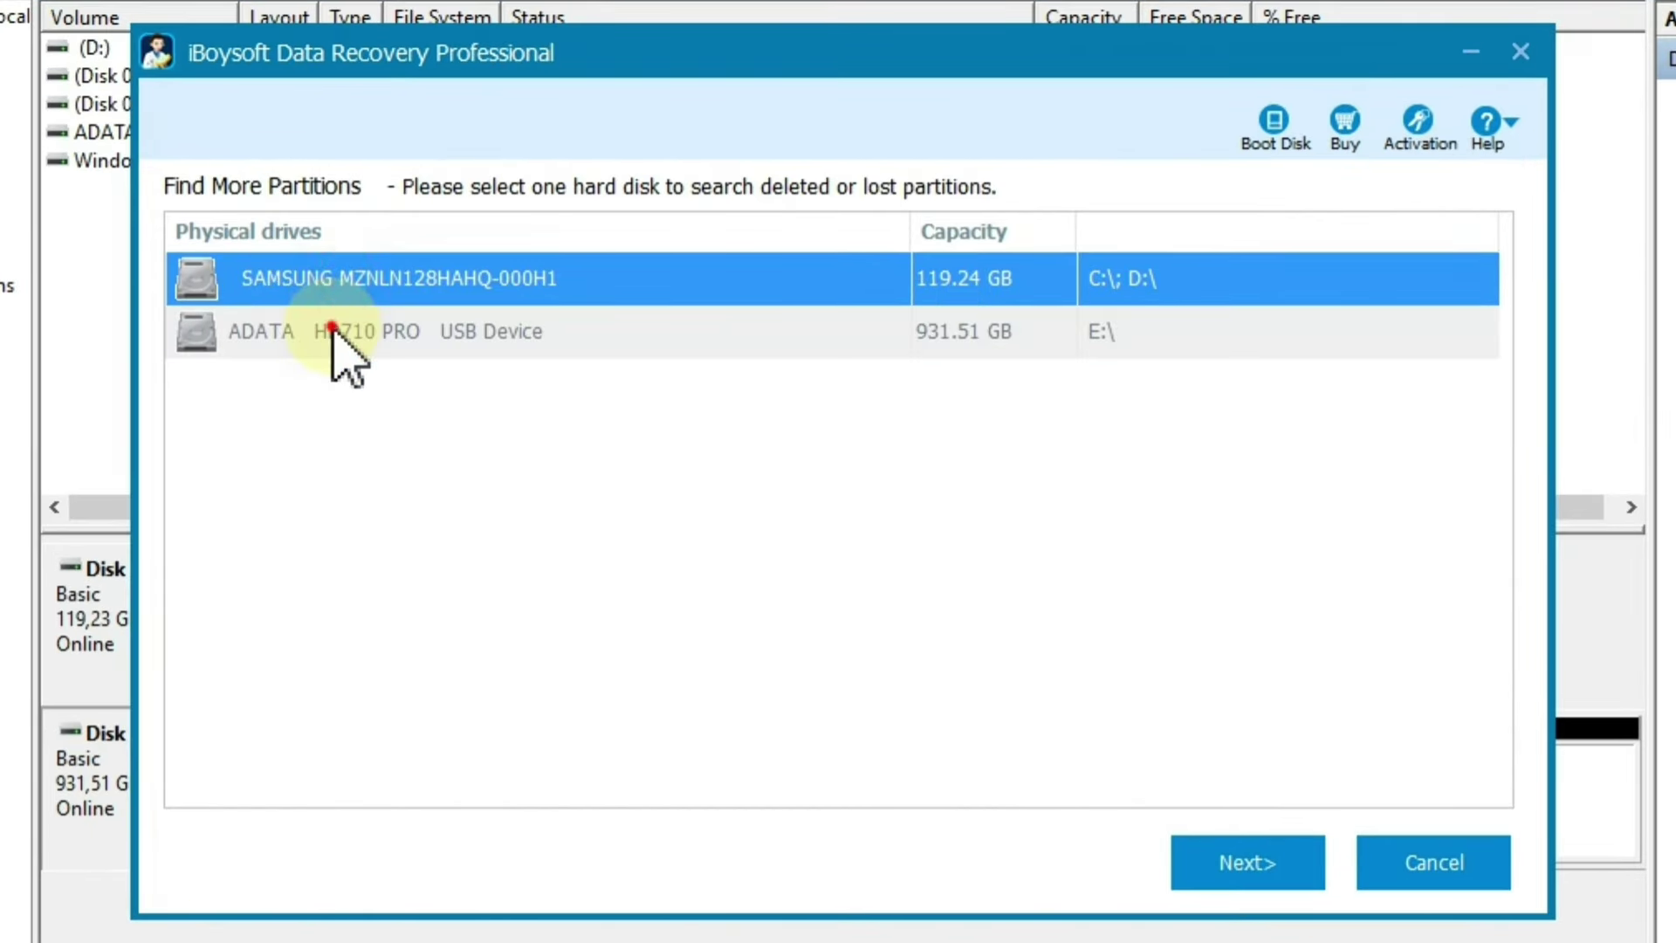
left_click(992, 330)
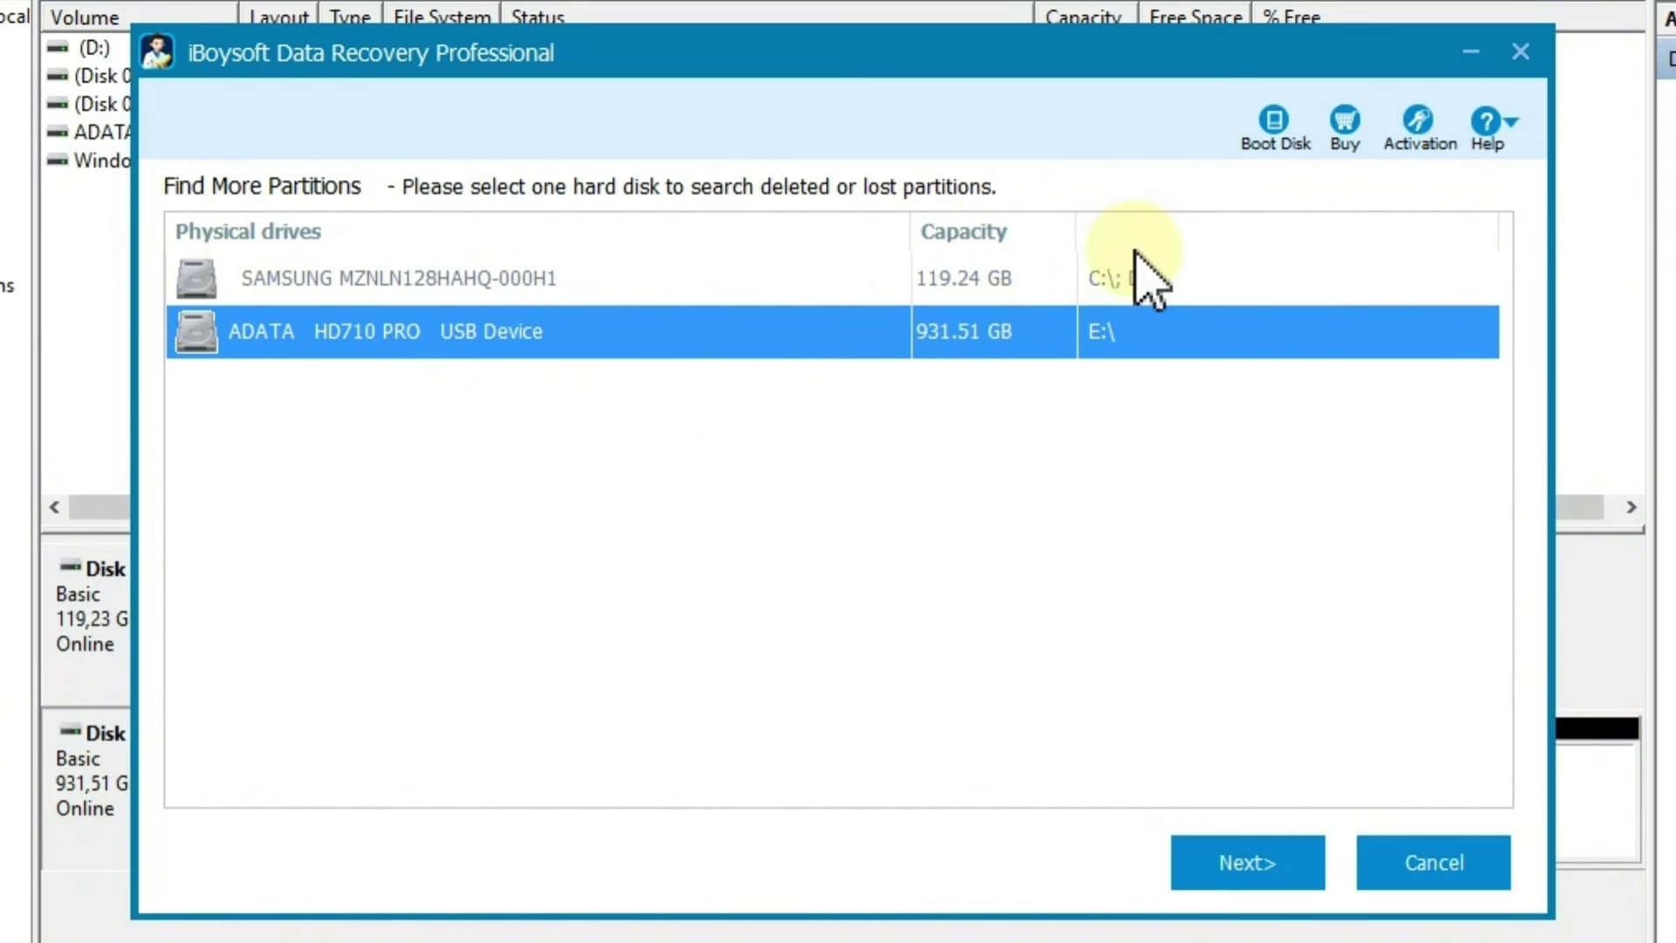
left_click(686, 288)
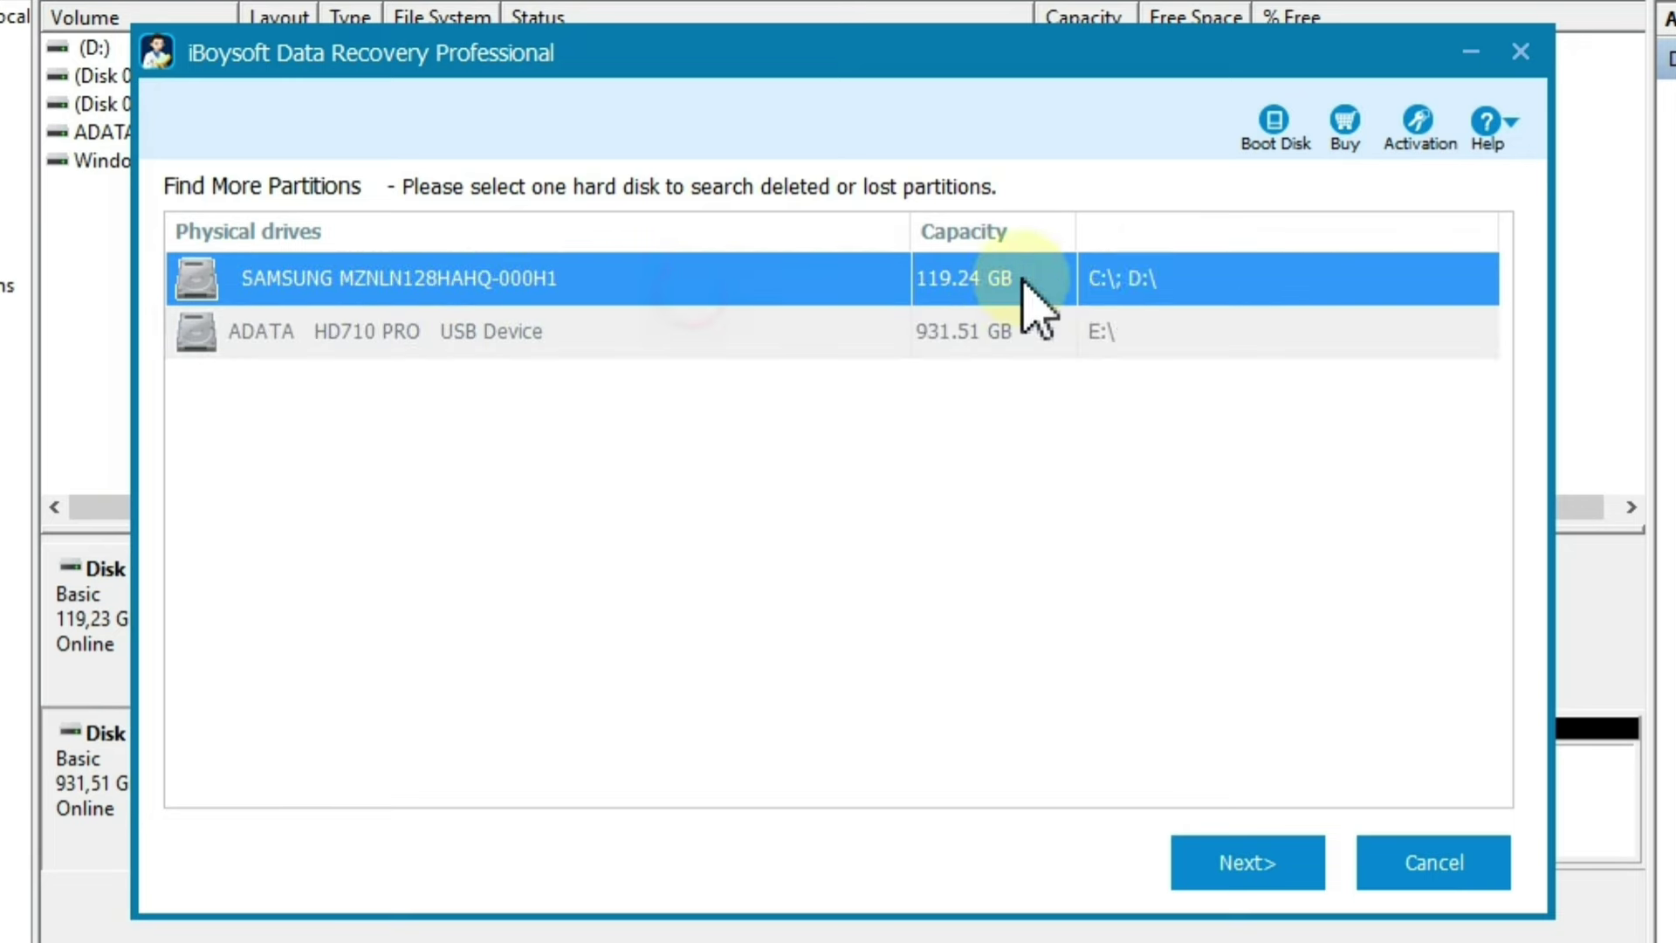
left_click(1018, 18)
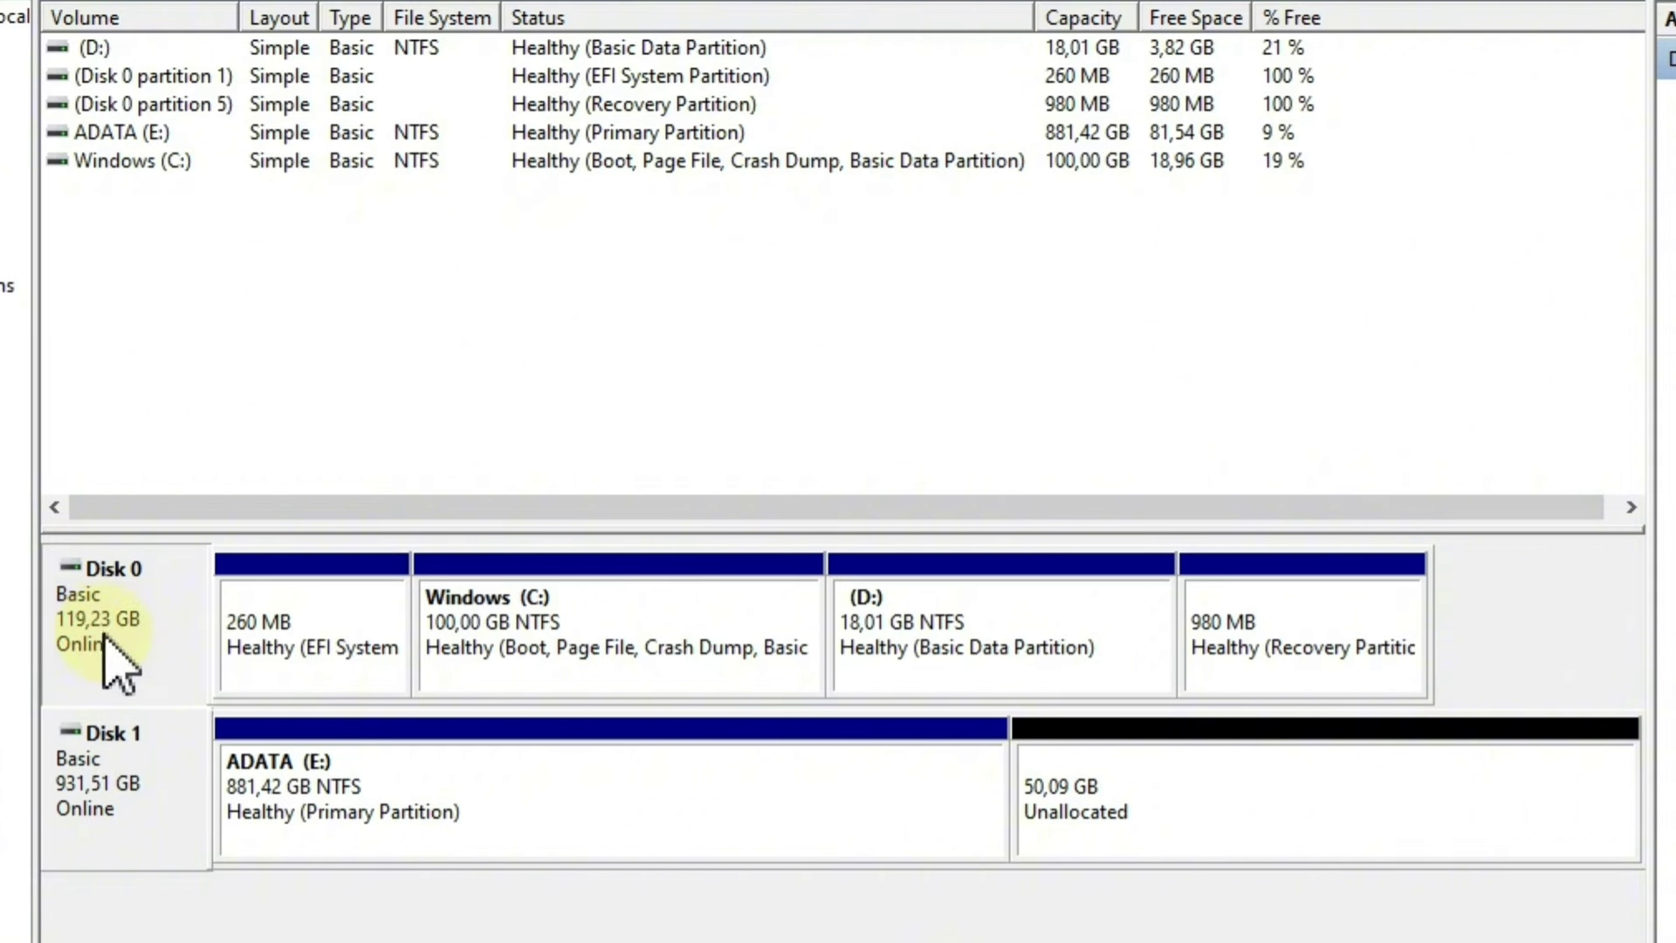
left_click(786, 633)
left_click(908, 621)
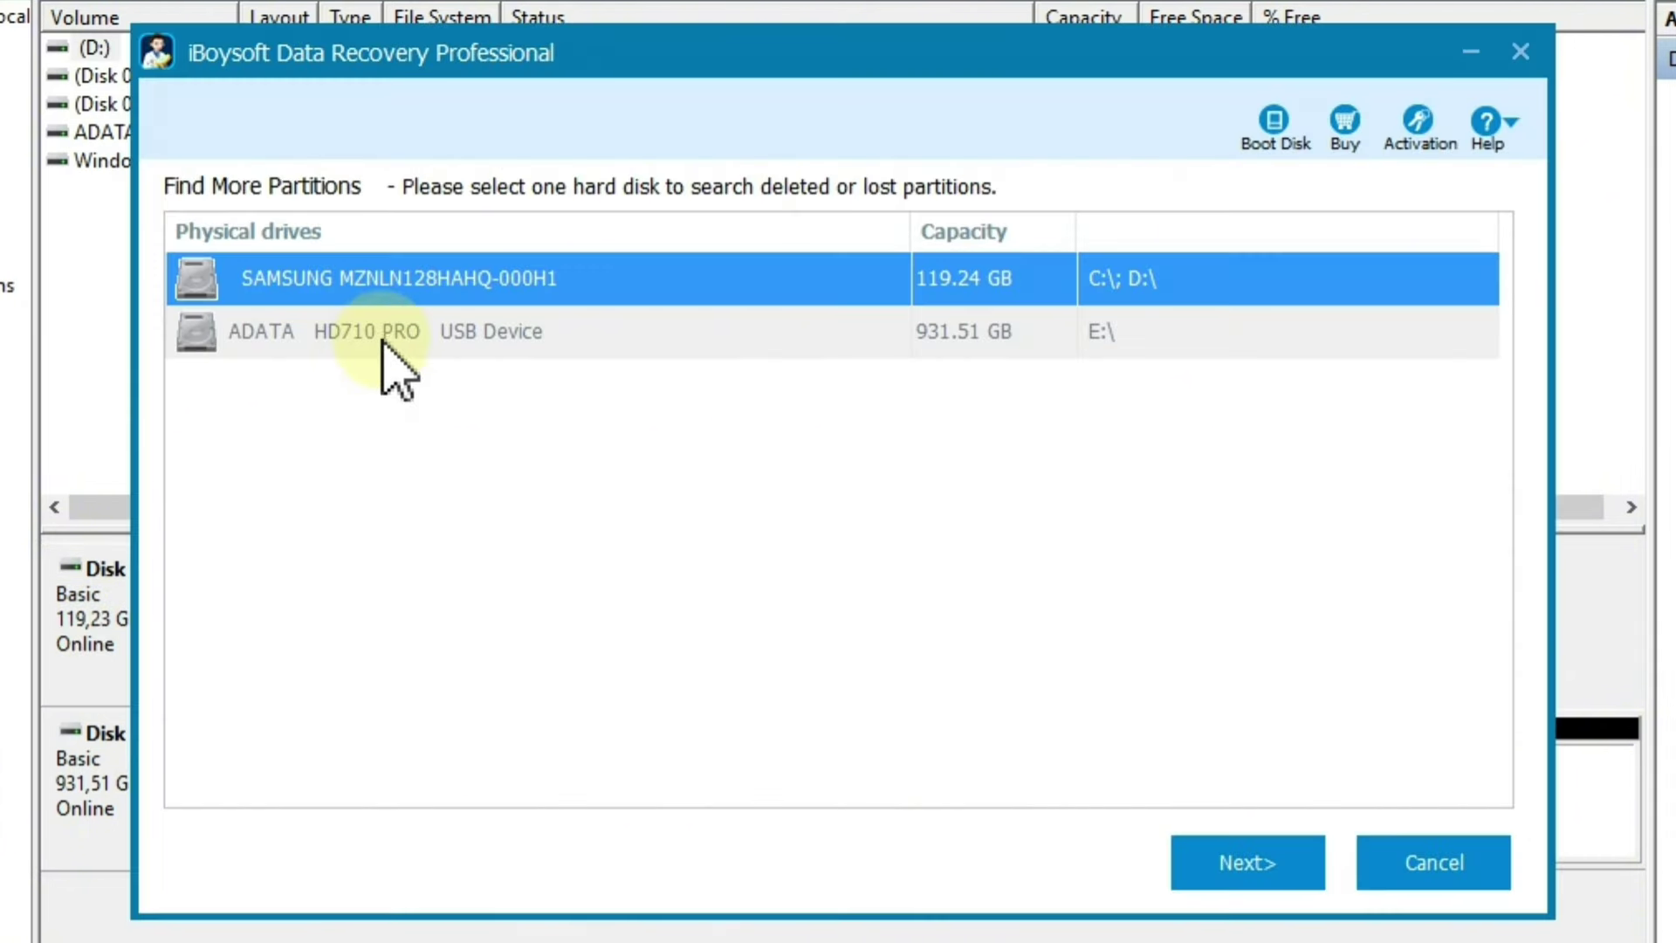
Select the ADATA HD710 PRO USB drive, compare it with Disk 1 in Disk Management, and scan it for lost partitions
left_click(378, 335)
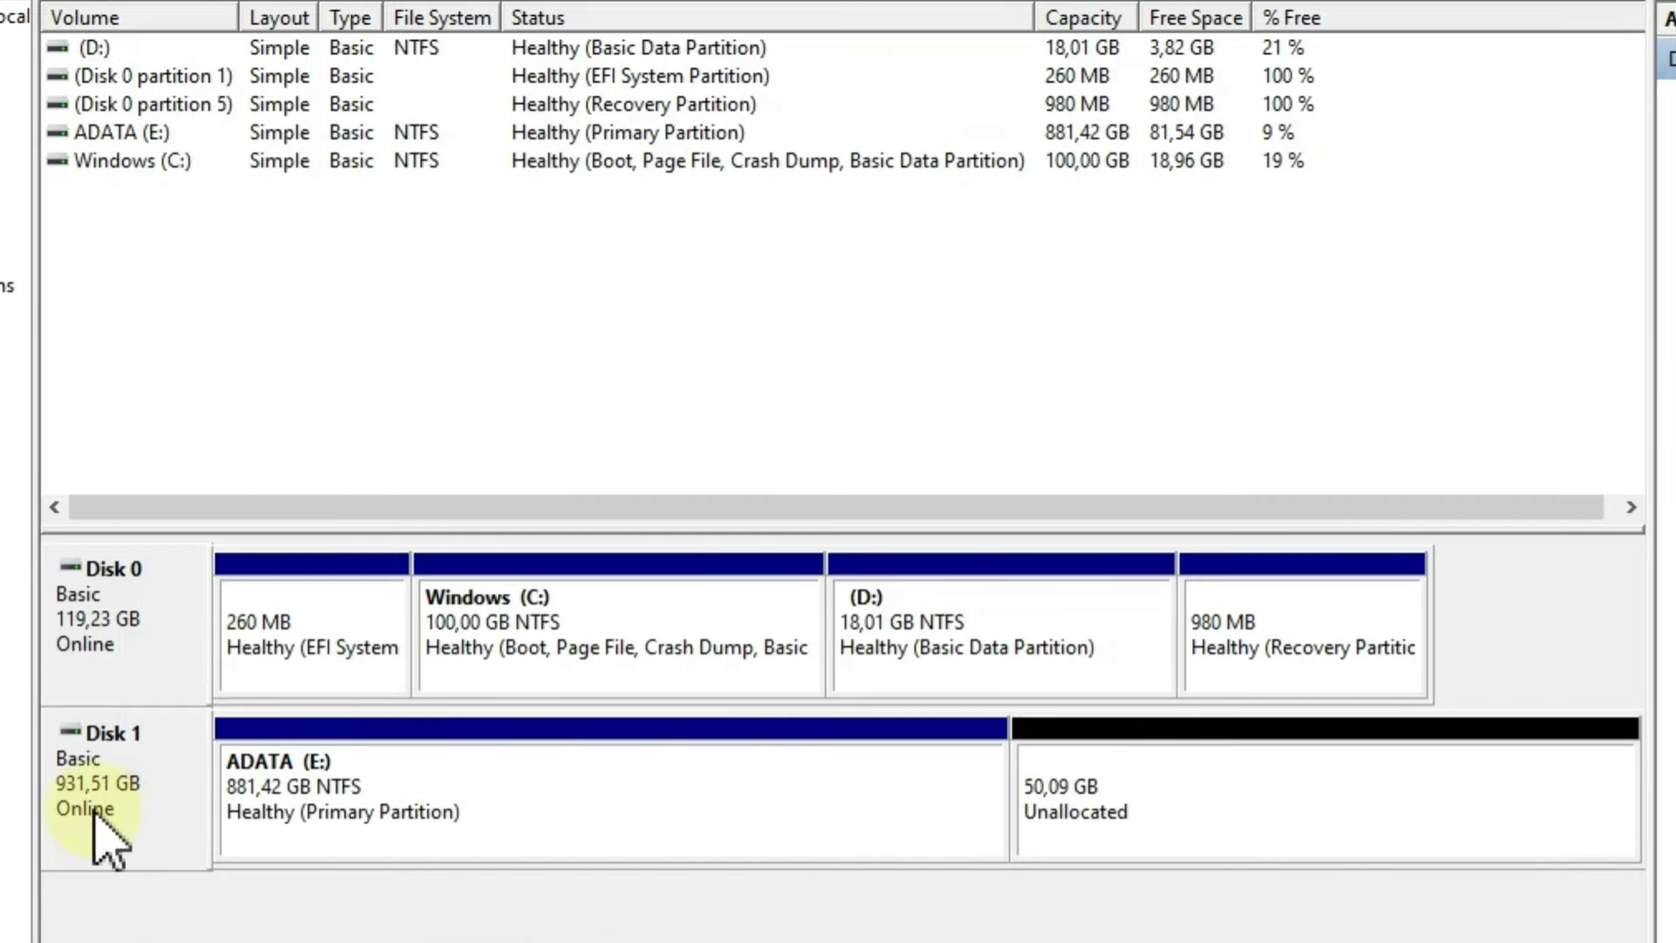
left_click(367, 789)
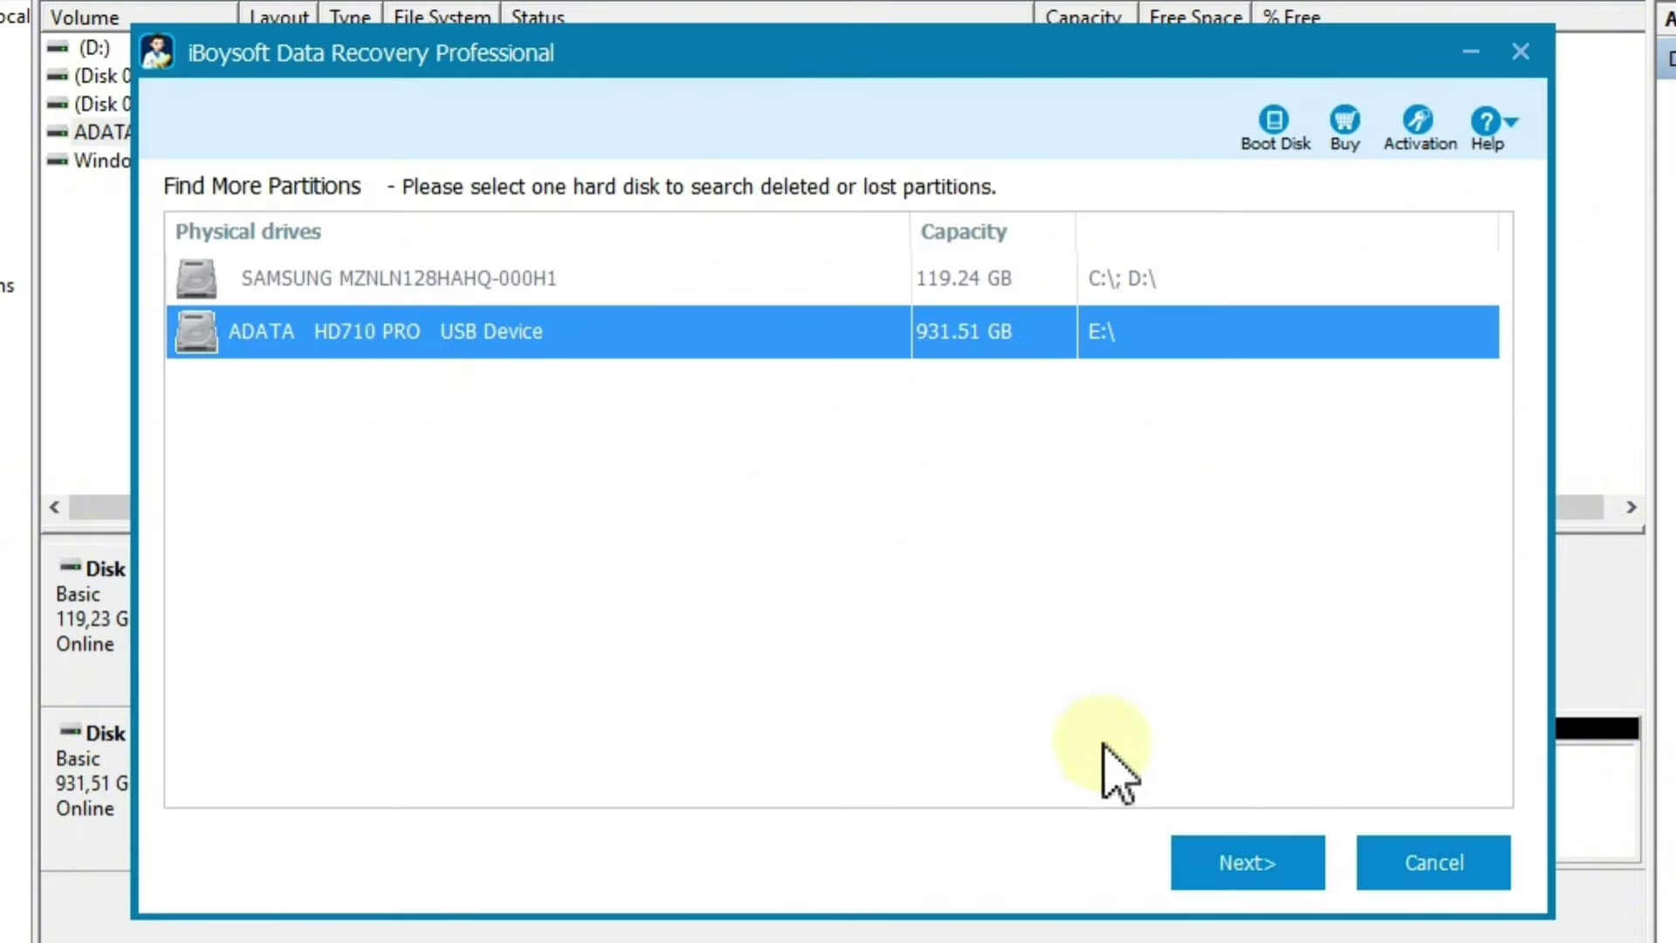
left_click(1219, 866)
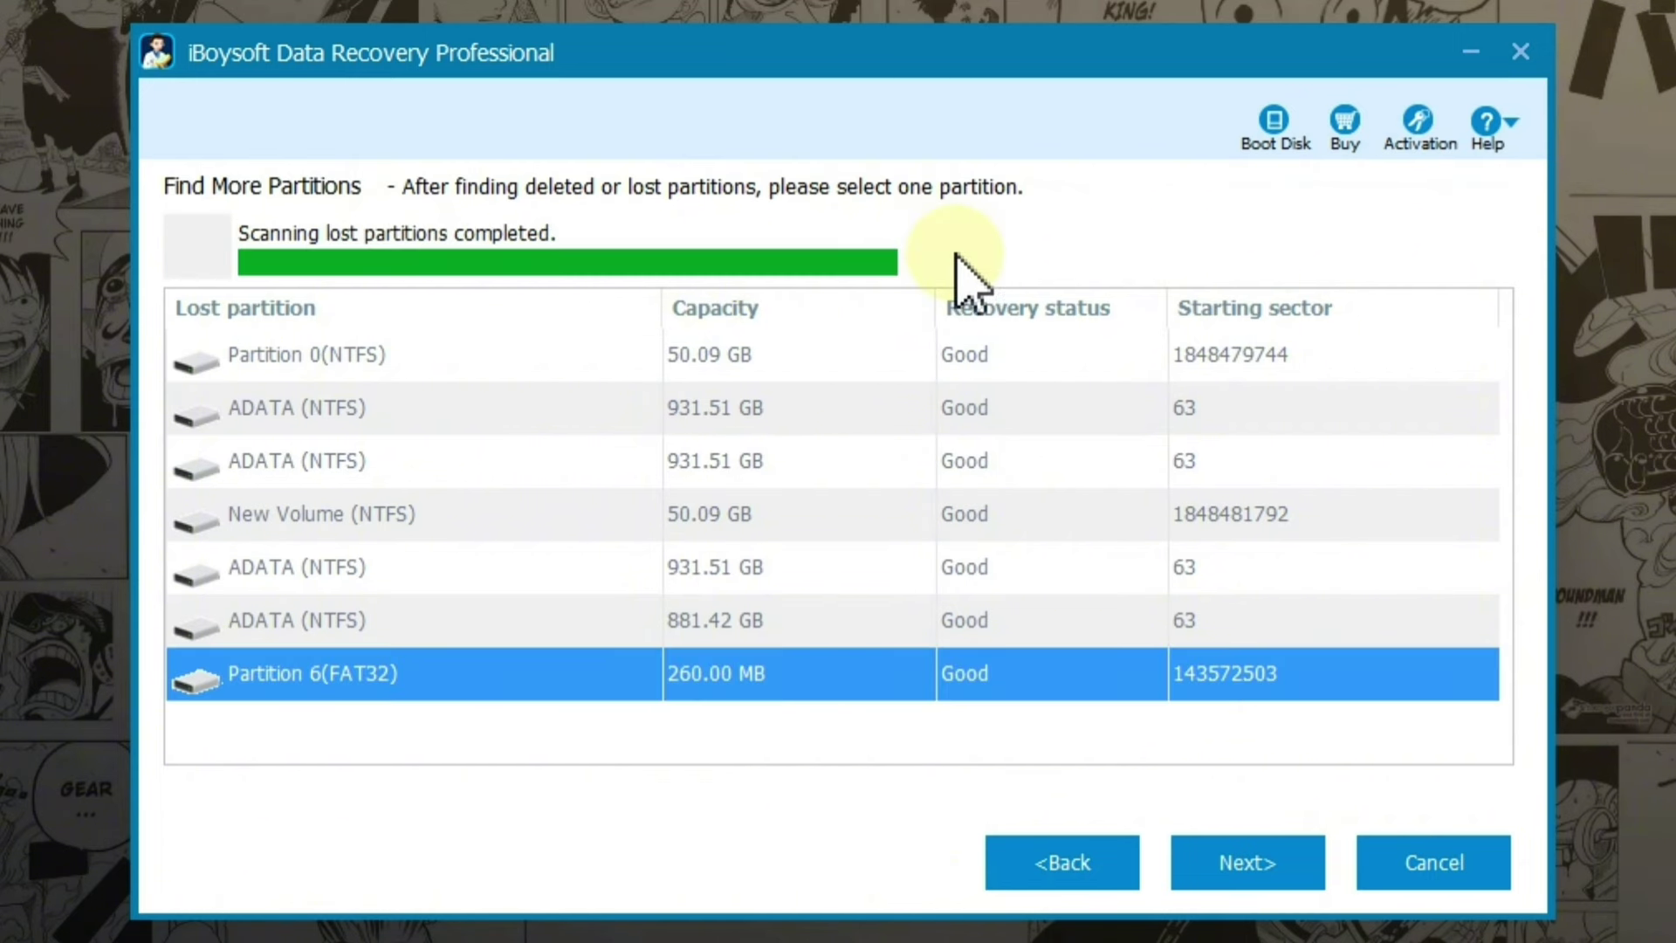
Review the lost partitions found on the ADATA drive and open the 50.09 GB Partition 0(NTFS)
left_click(861, 356)
left_click(853, 409)
left_click(848, 463)
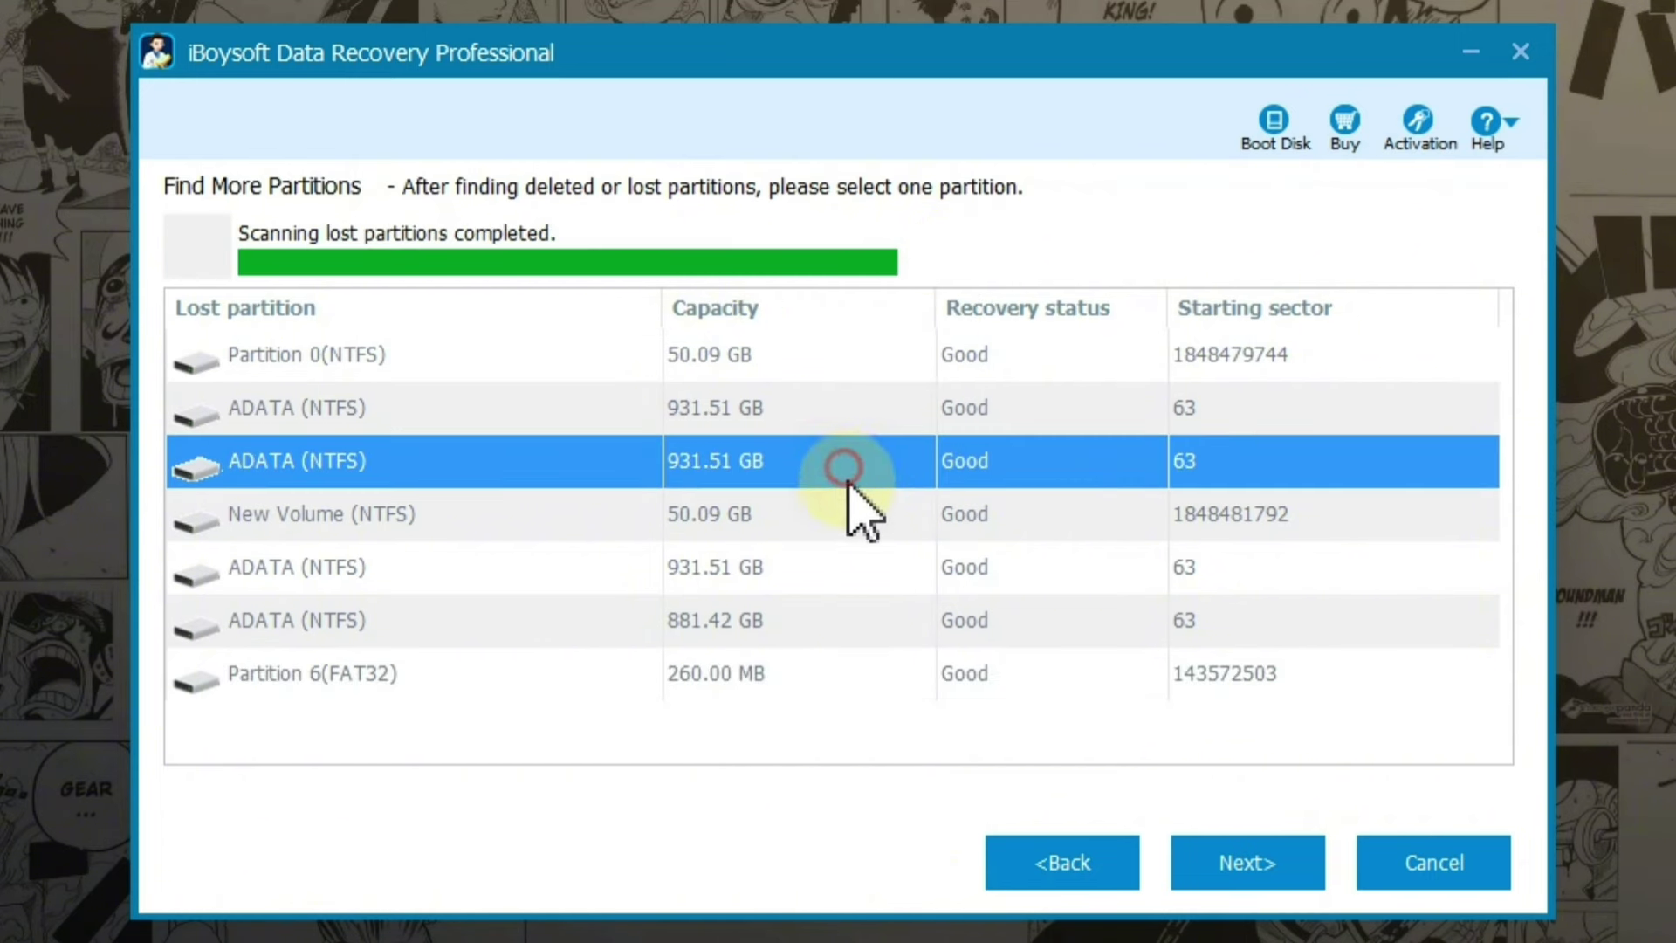
left_click(846, 510)
left_click(820, 674)
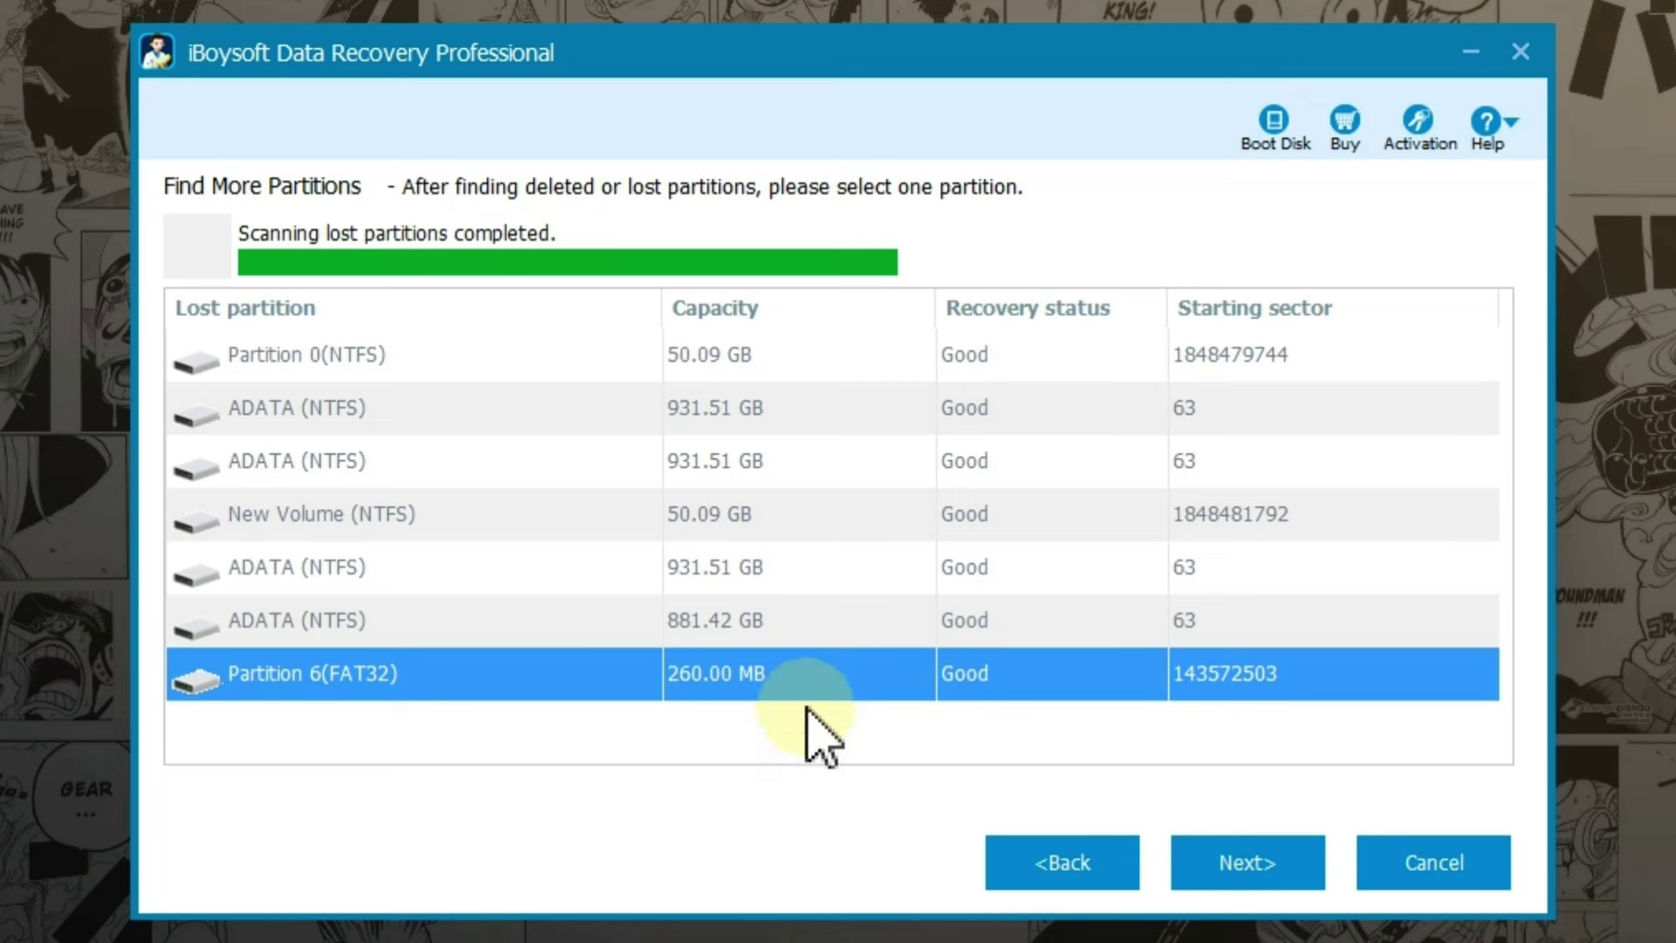
left_click(786, 356)
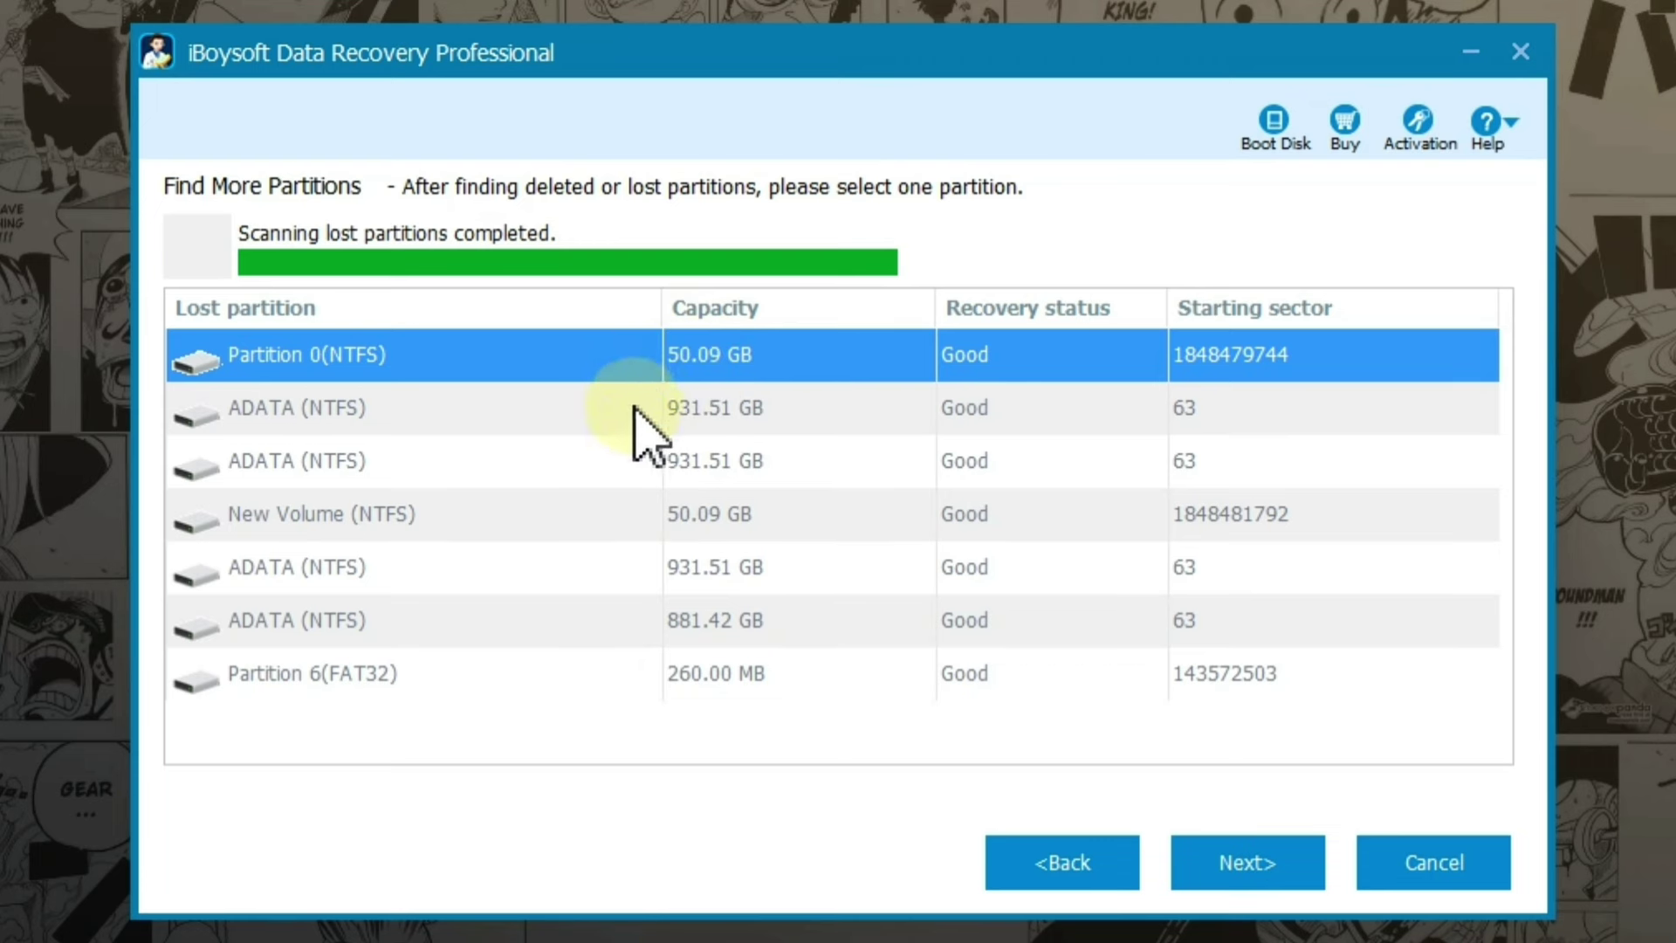
double_click(705, 365)
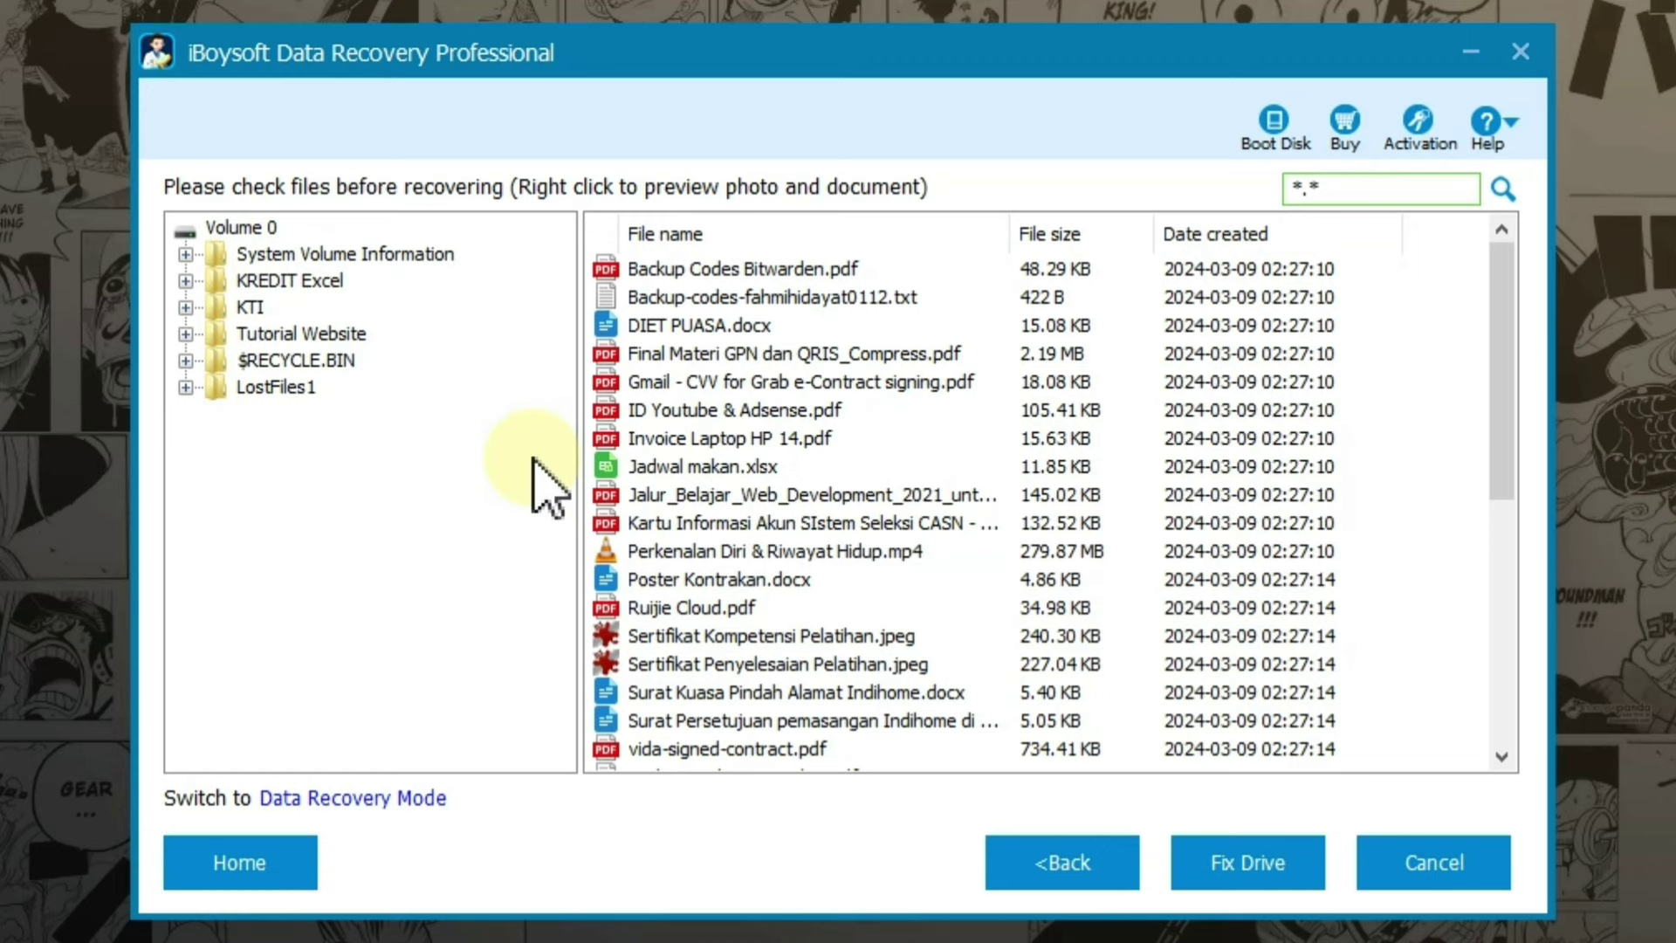
Check the files in the KREDIT Excel, KTI and Tutorial Website folders of Volume 0, and fix the drive
left_click(240, 227)
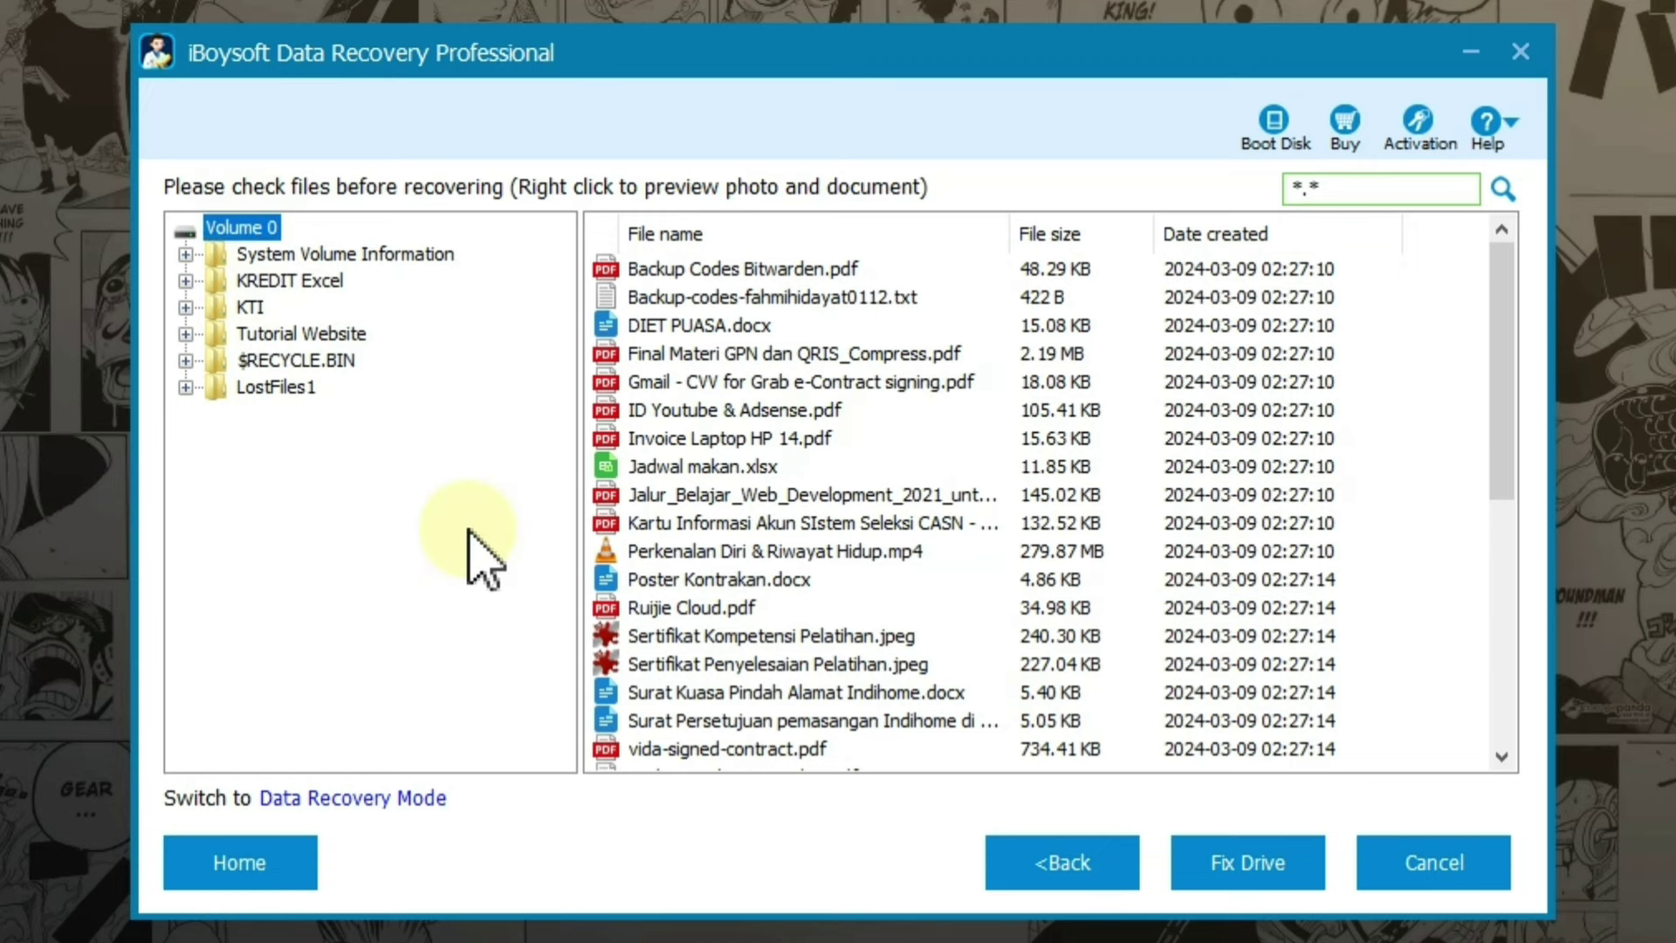
left_click(278, 281)
left_click(251, 308)
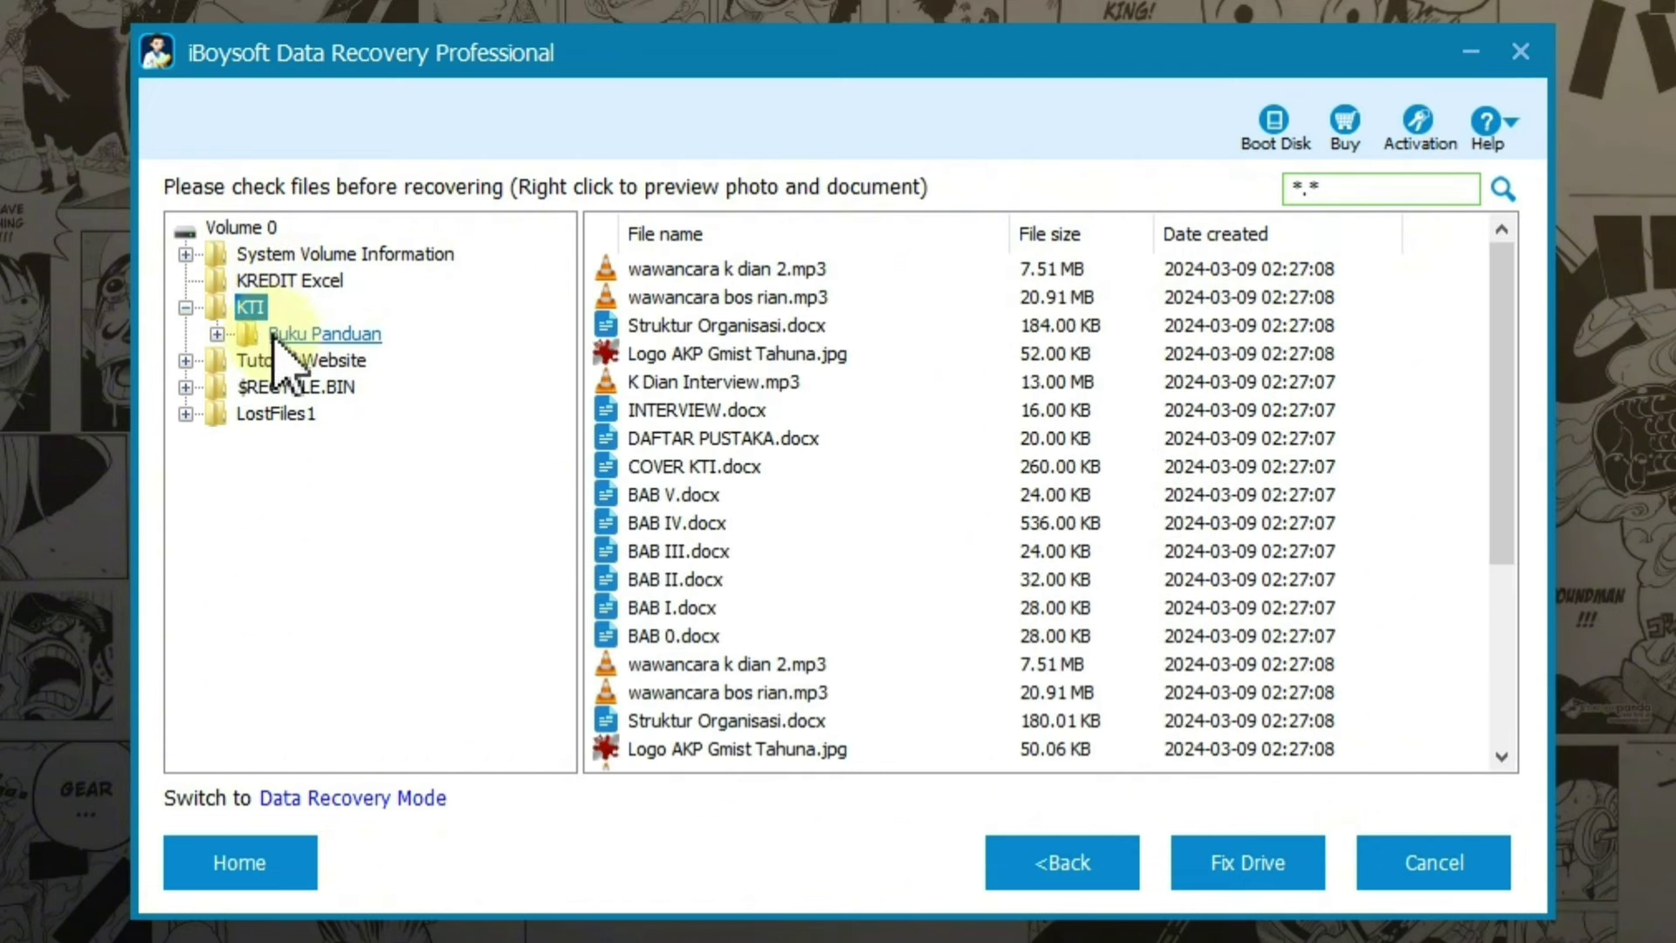
left_click(285, 362)
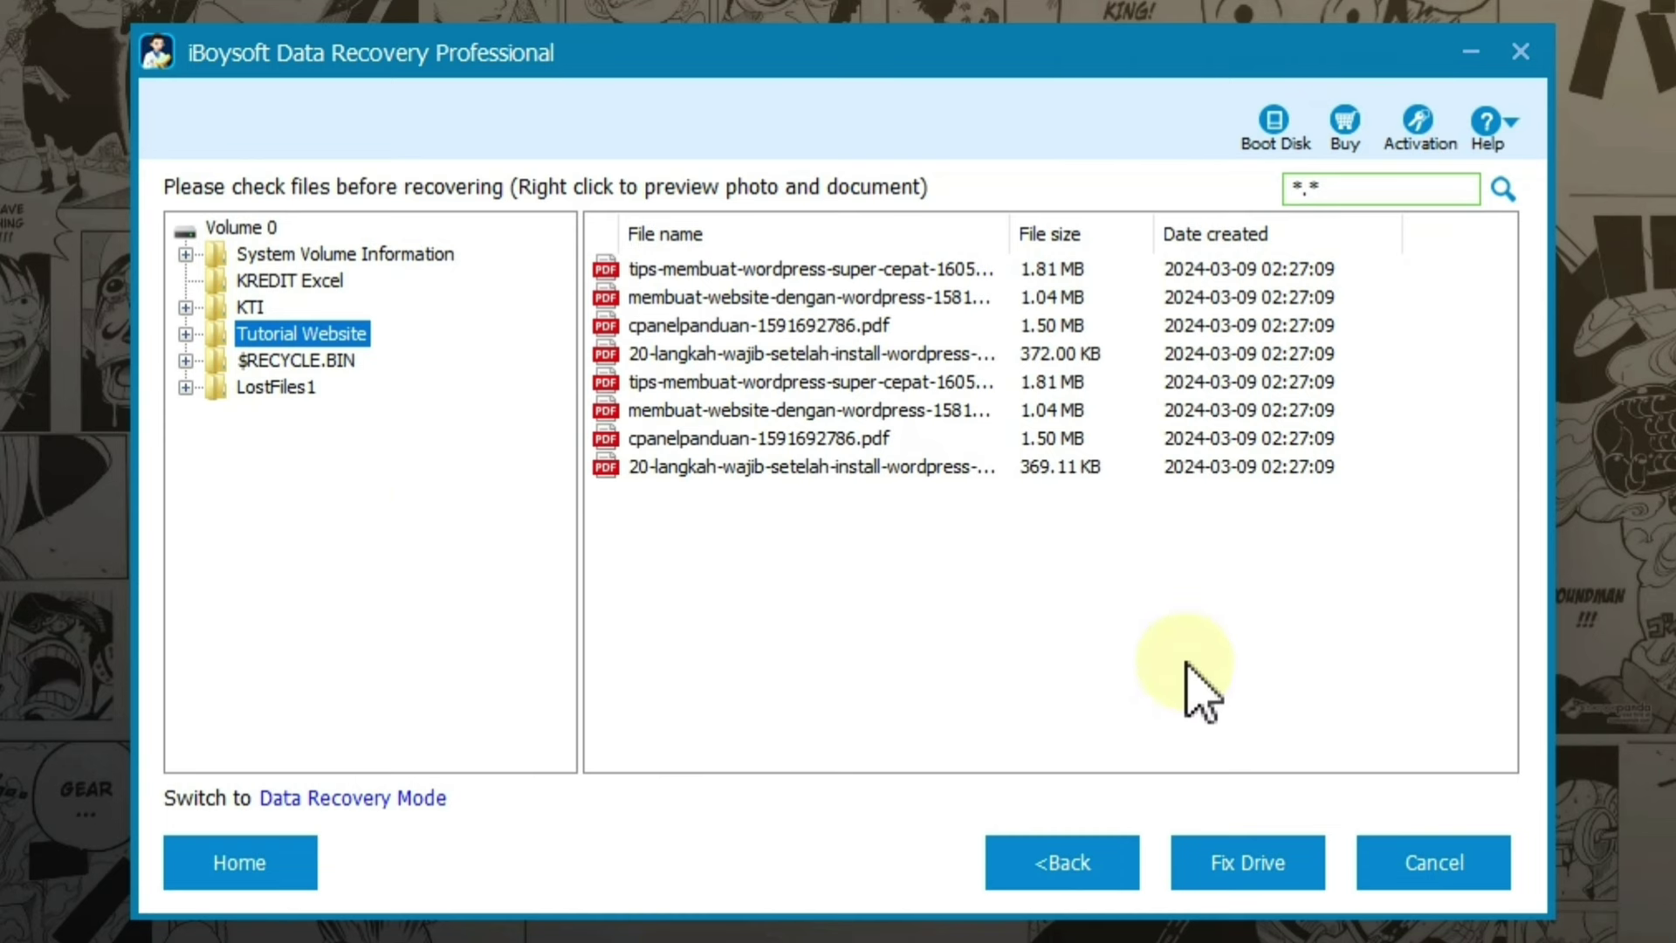
left_click(1252, 880)
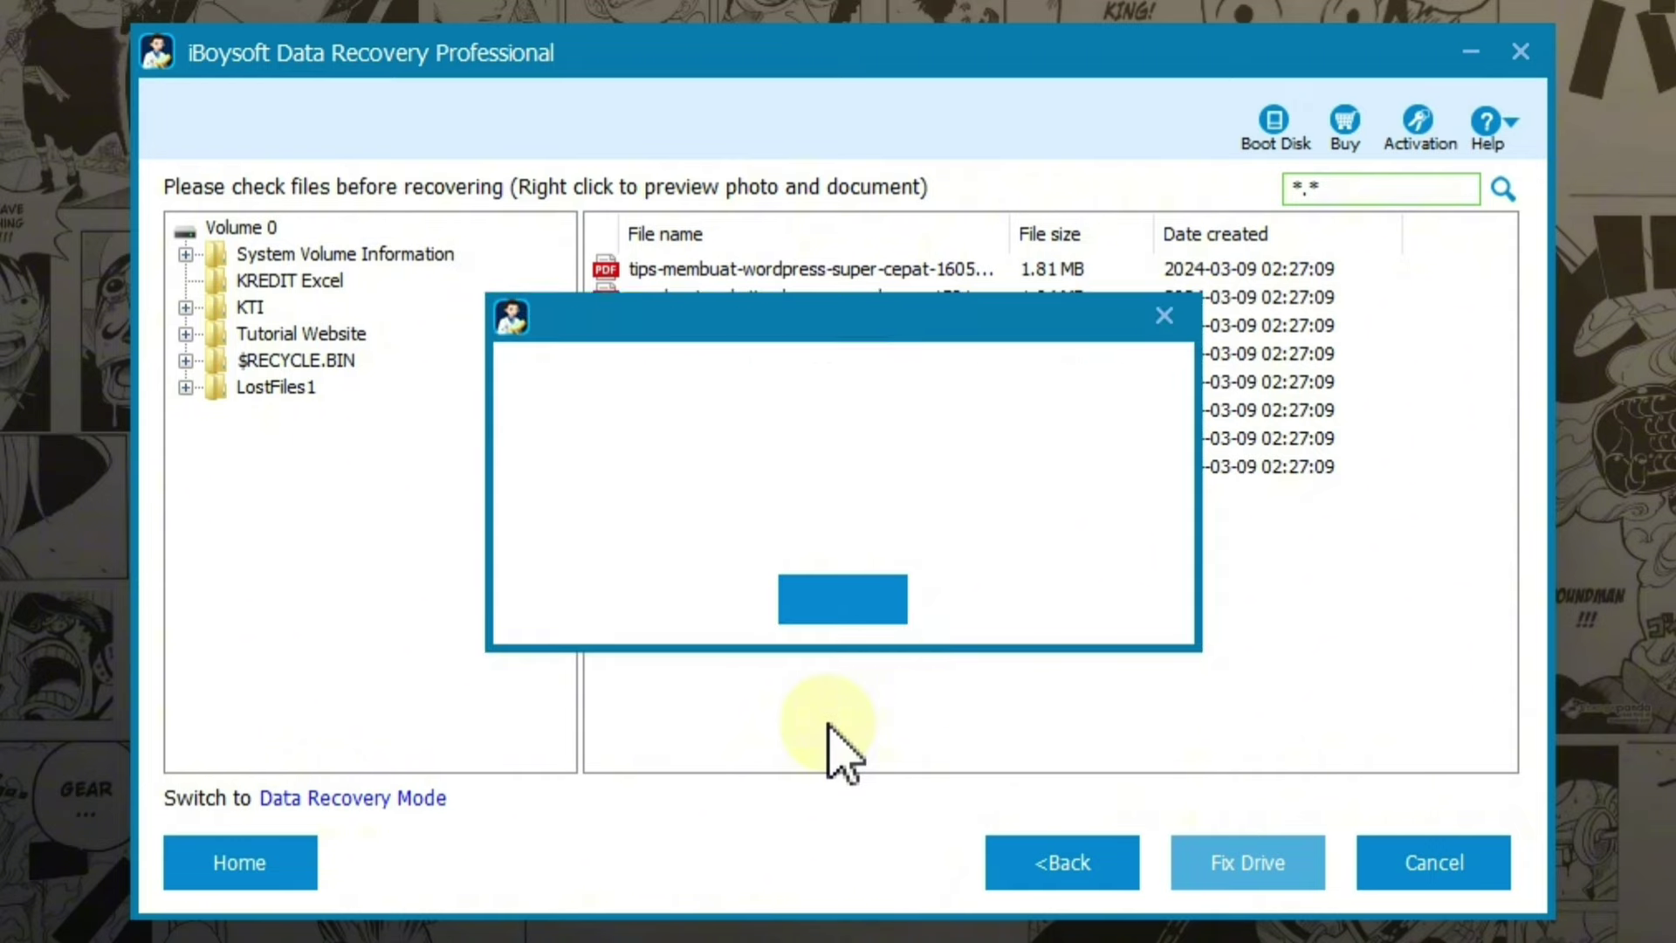
left_click(841, 607)
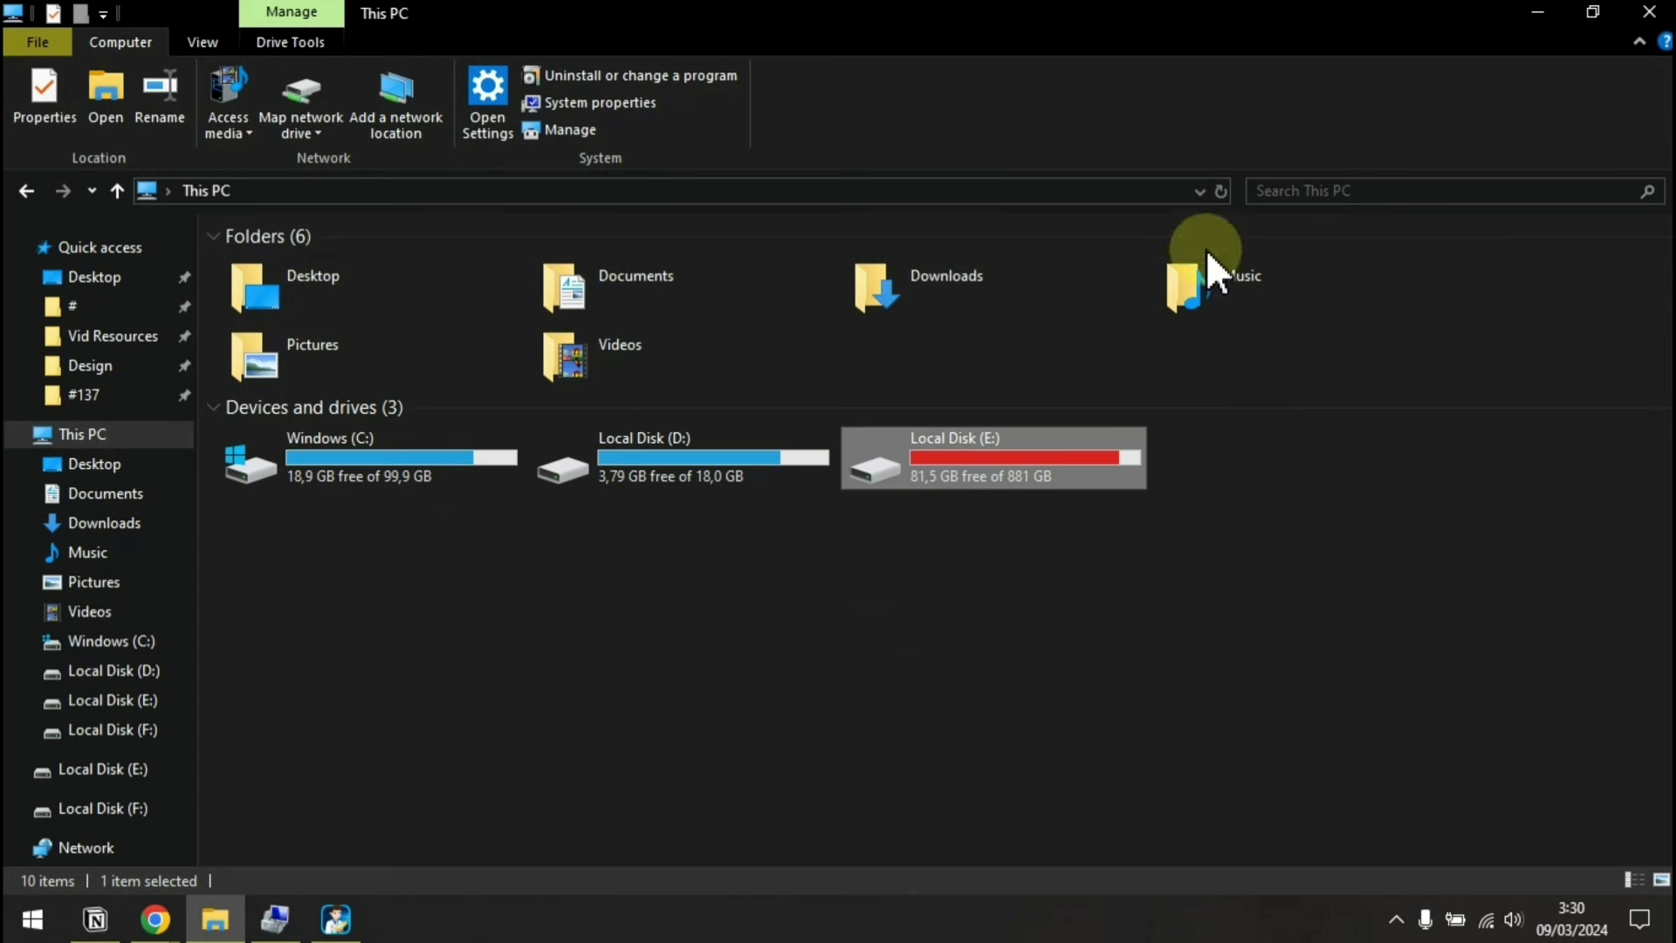
Refresh This PC in File Explorer and open the restored Local Disk (F:)
left_click(1222, 190)
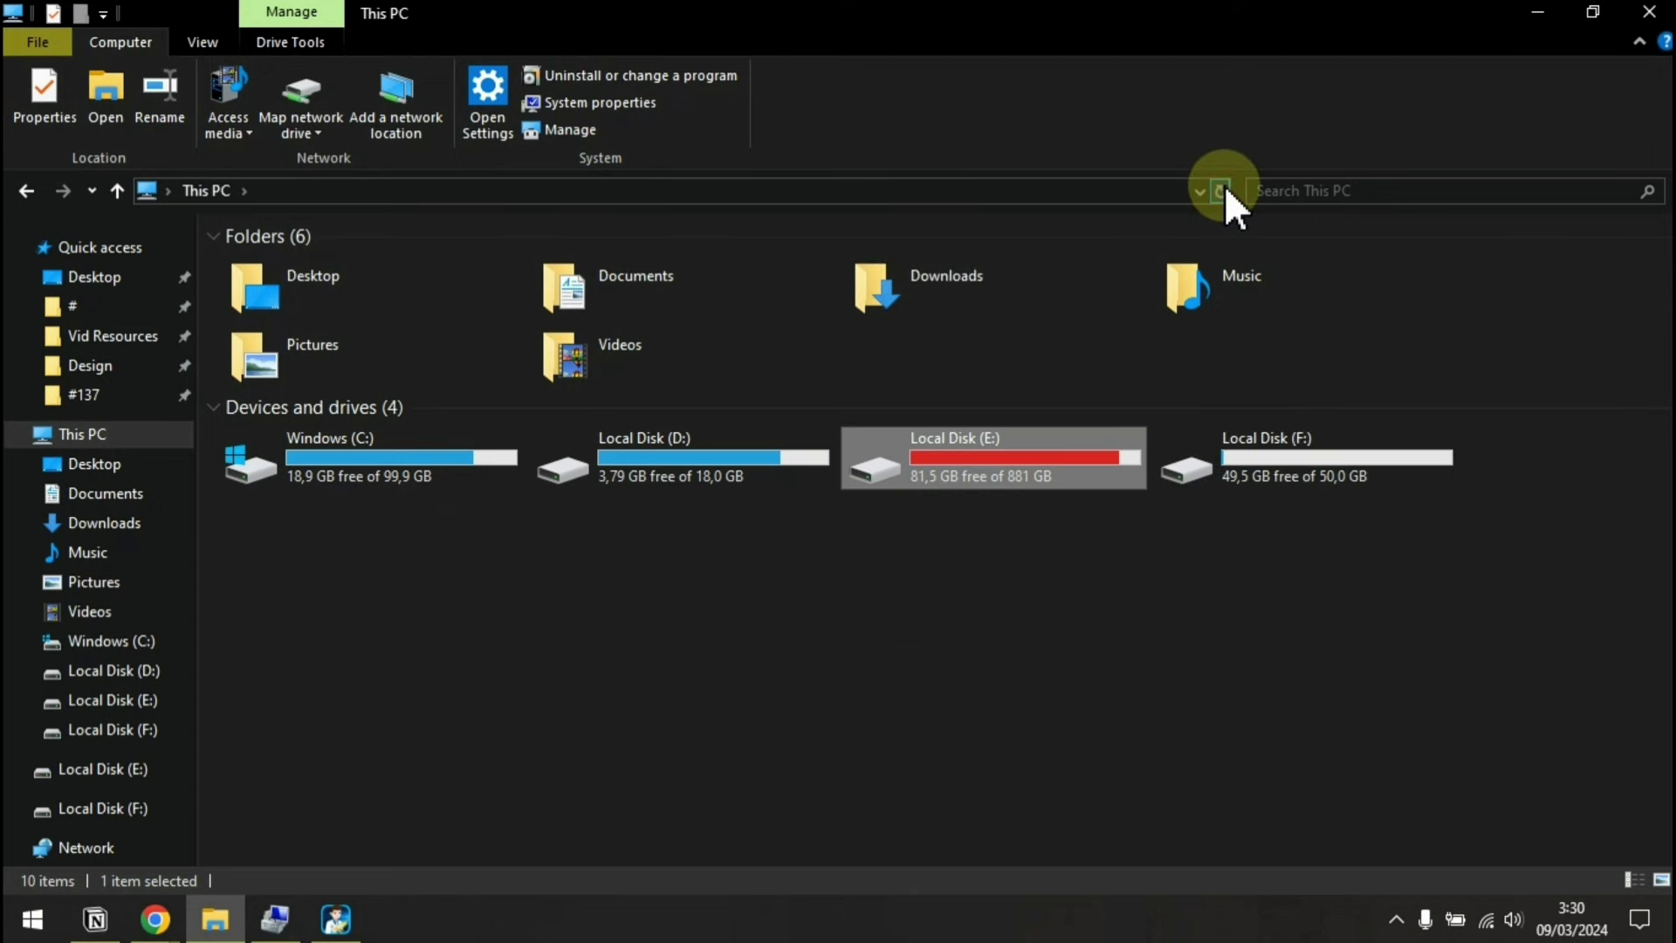
left_click(1271, 664)
double_click(1320, 459)
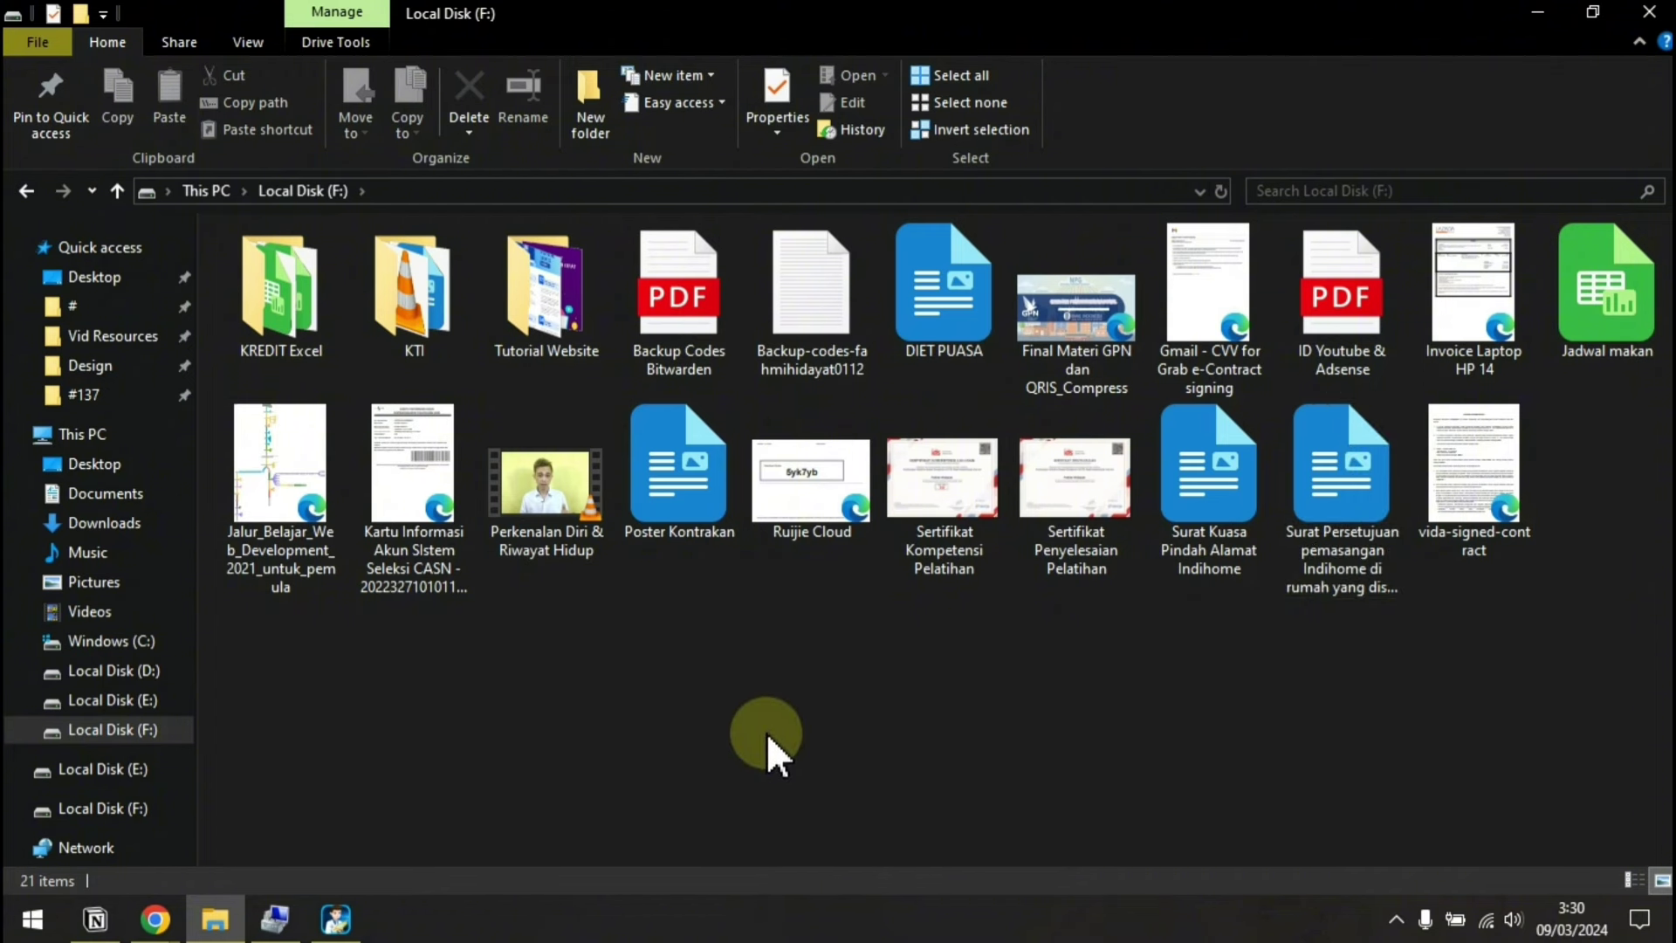
Check the recovered files by viewing the Sertifikat Kompetensi Pelatihan image and playing several points of the Perkenalan Diri & Riwayat Hidup video
left_click(981, 494)
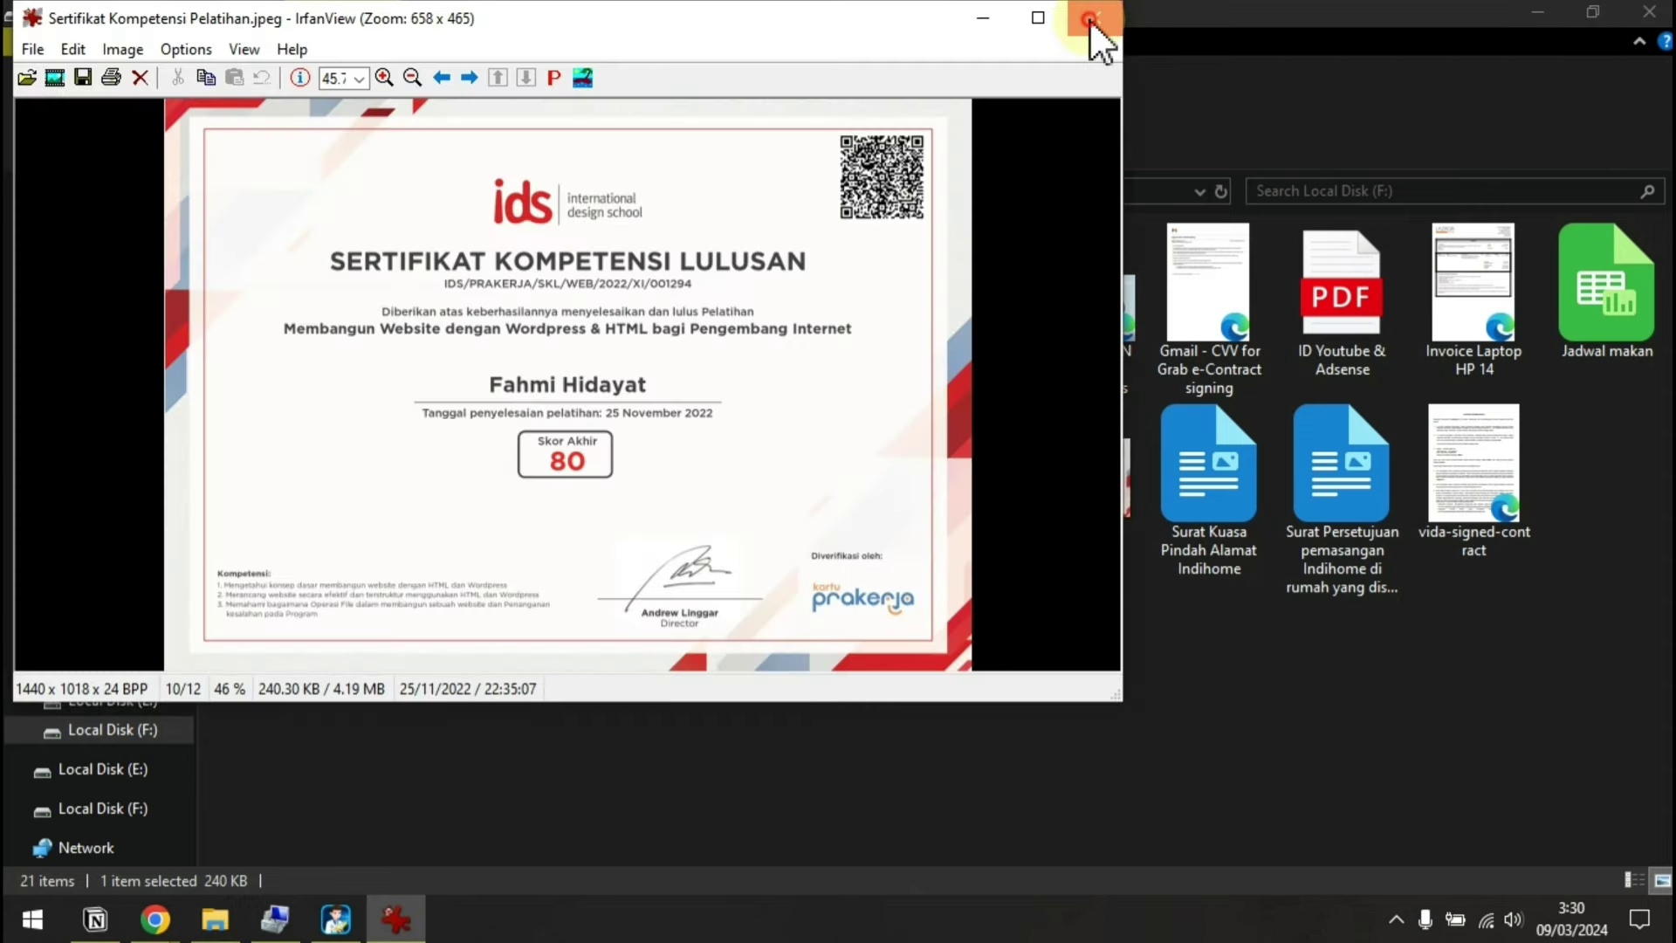
left_click(1090, 21)
left_click(545, 489)
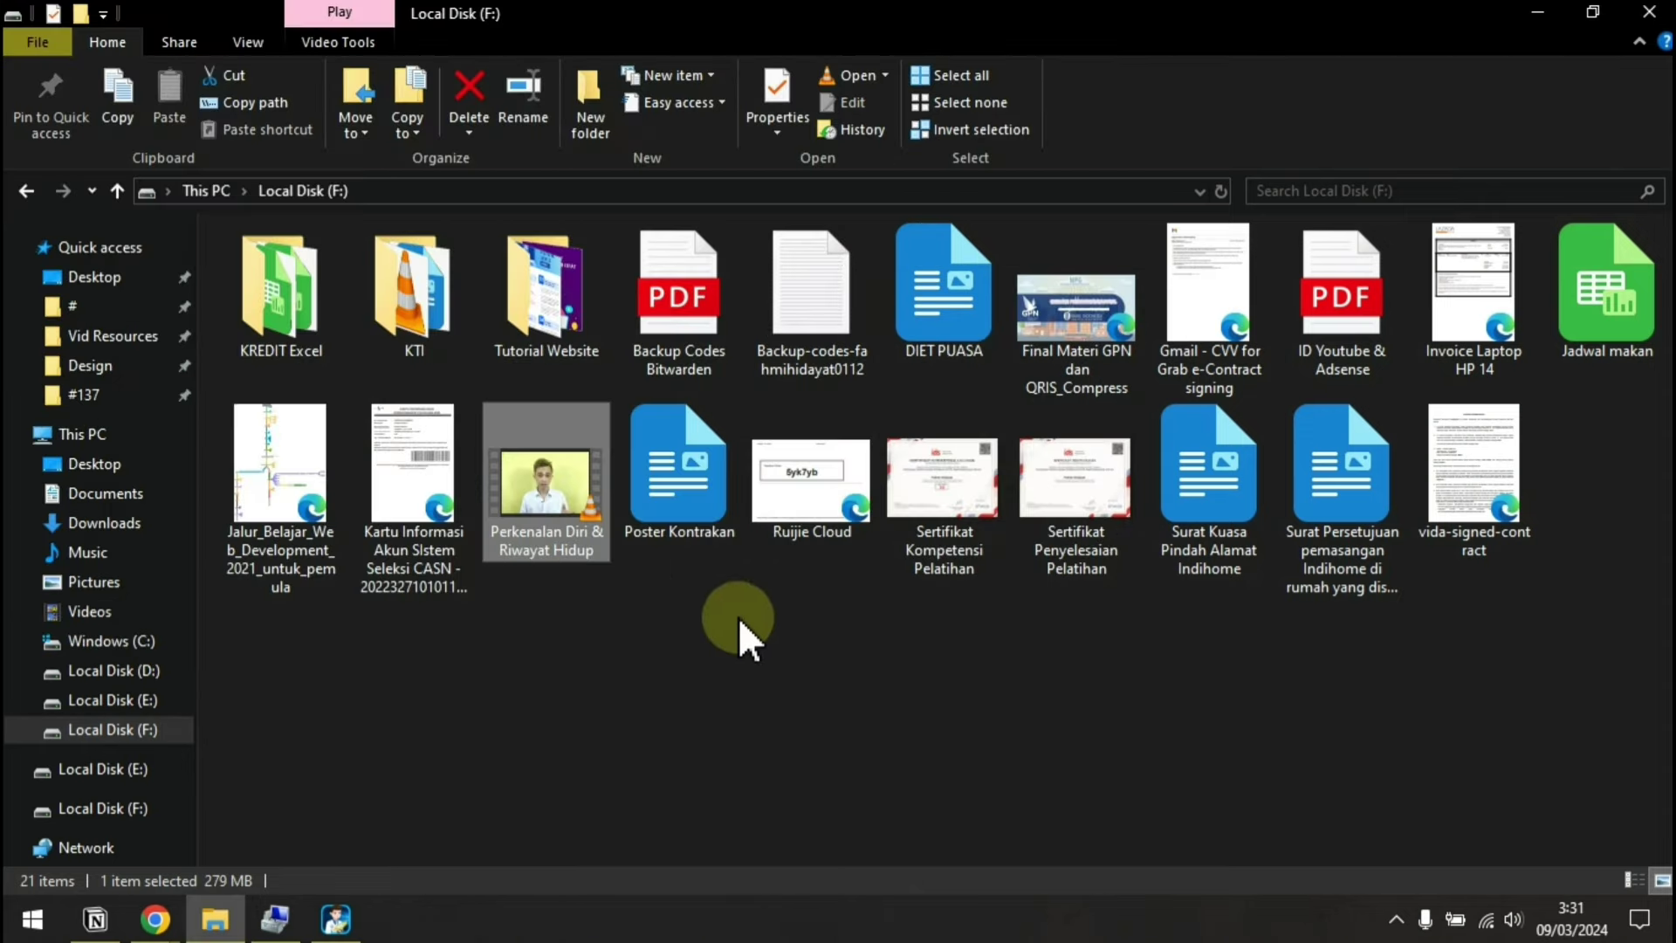
double_click(559, 498)
left_click(594, 785)
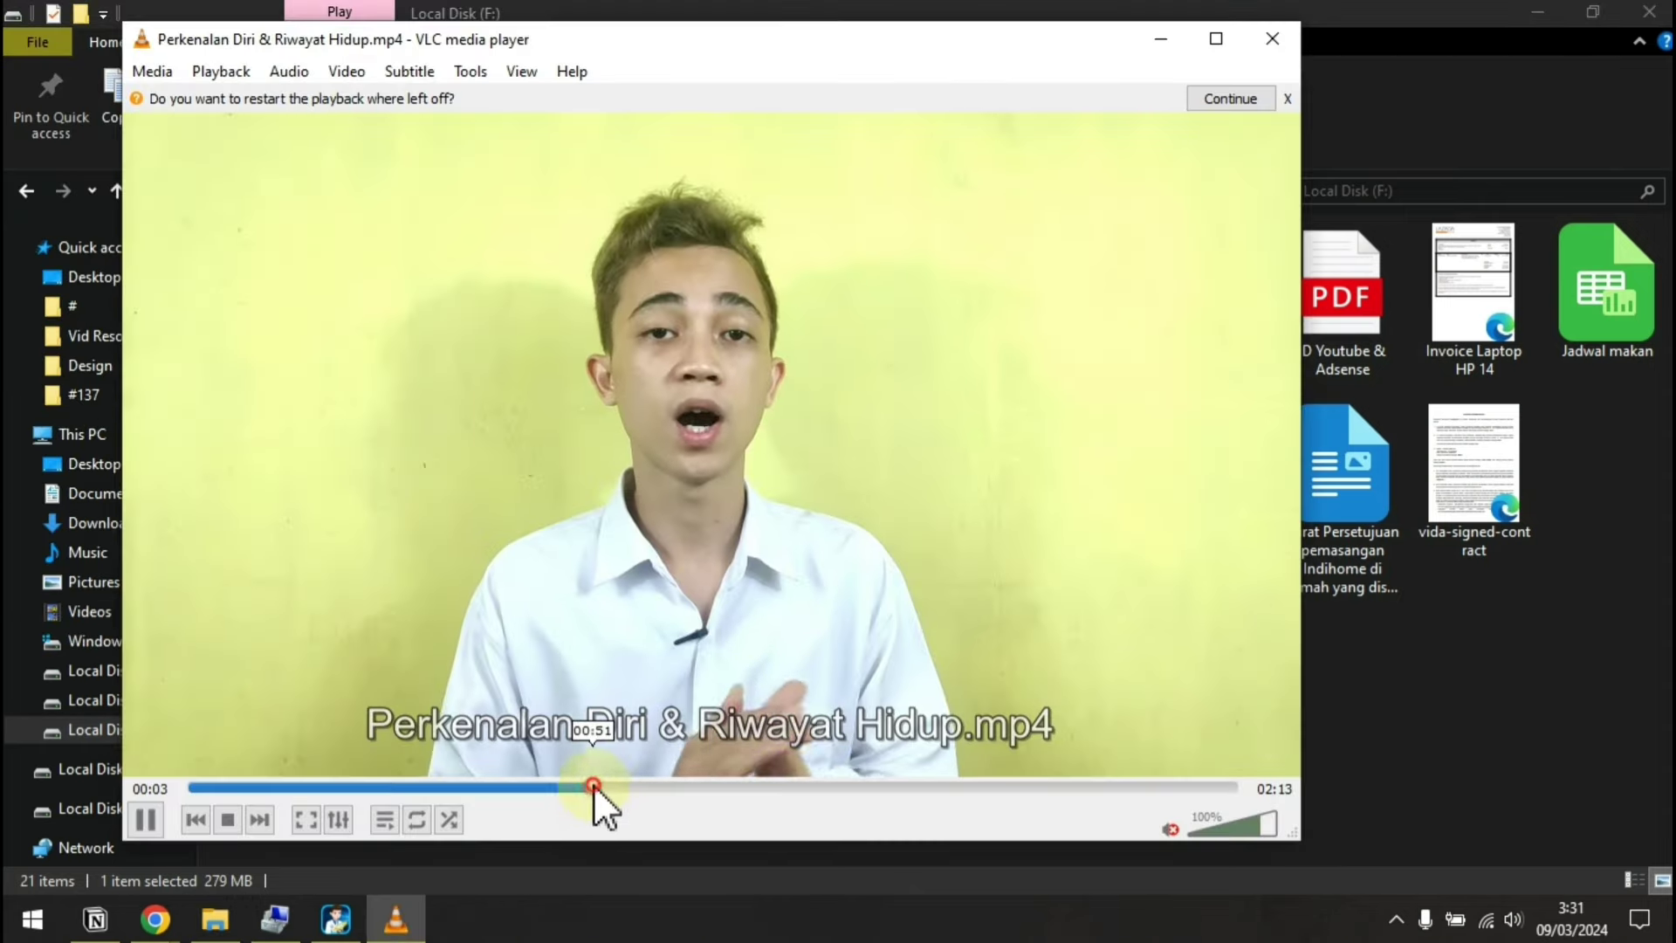
left_click(788, 788)
left_click(994, 787)
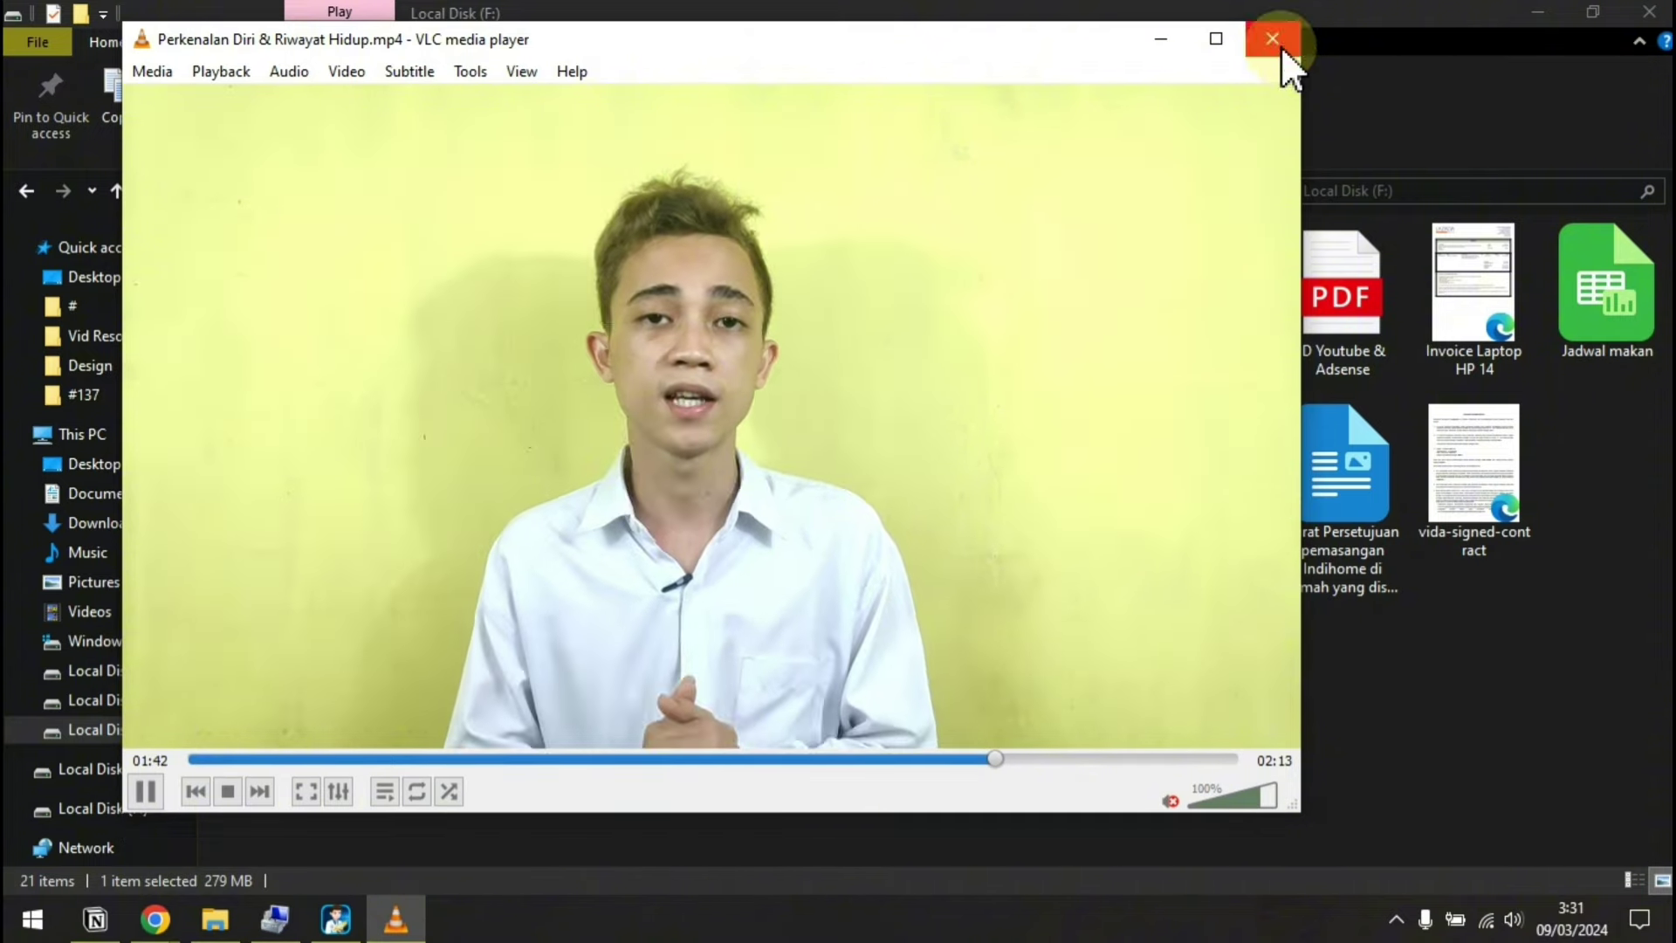
Open the Jalur_Belajar_Web_Development_2021_untuk_pemula PDF on drive F:, inspect its diagram up close, and close it
left_click(1275, 40)
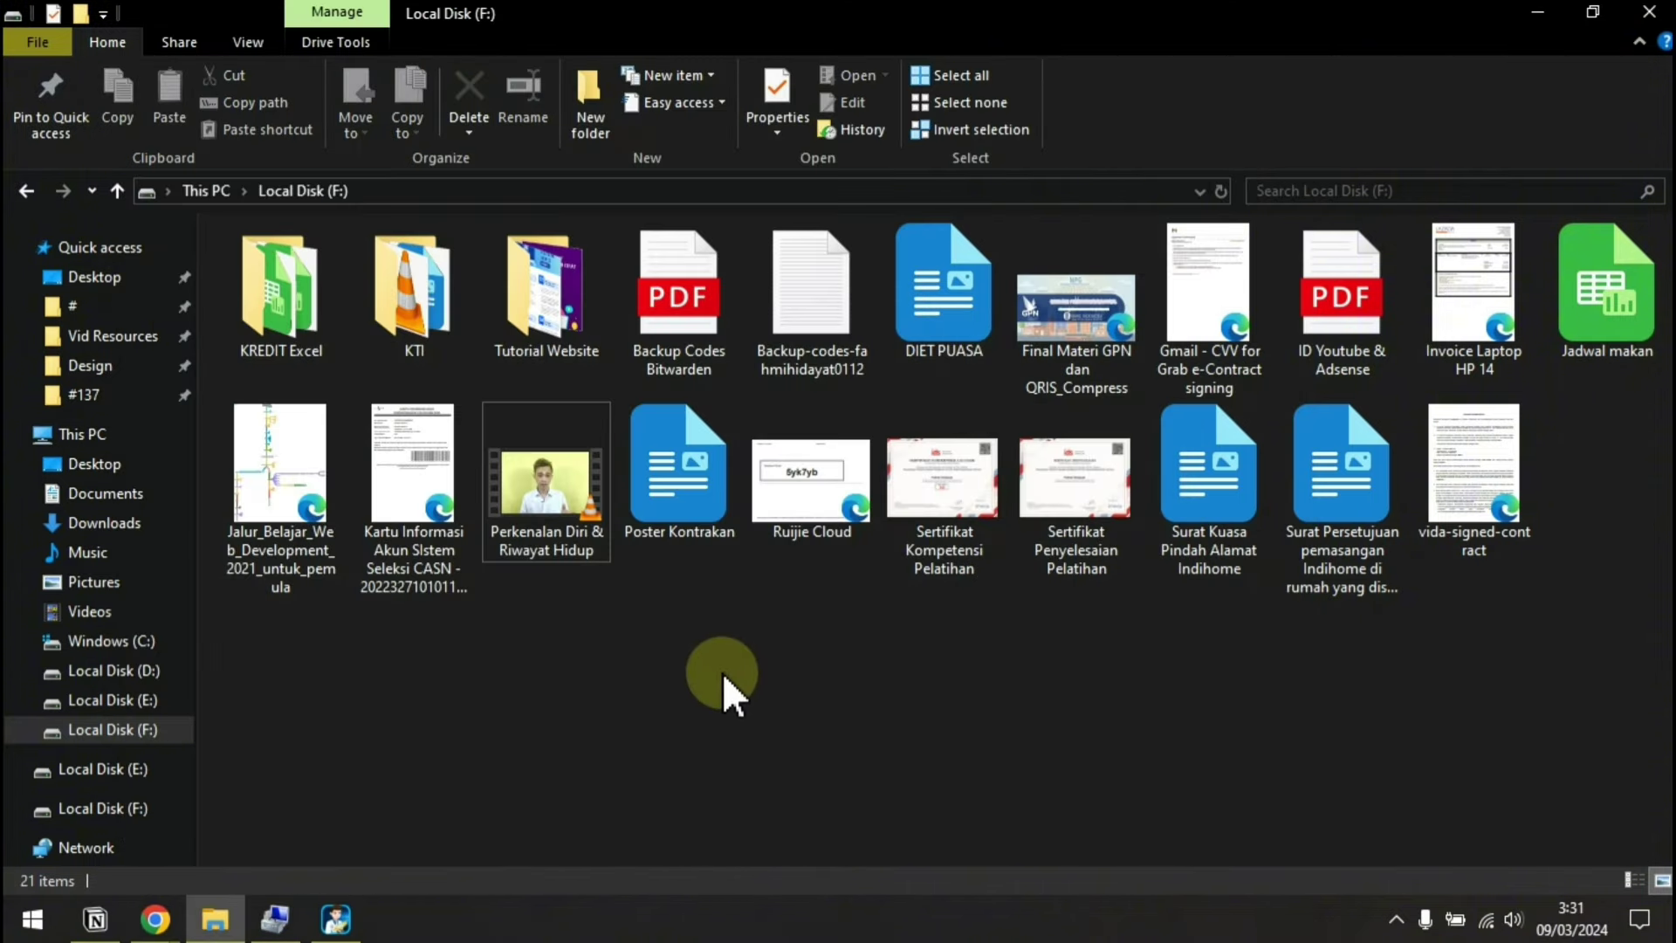
left_click(293, 558)
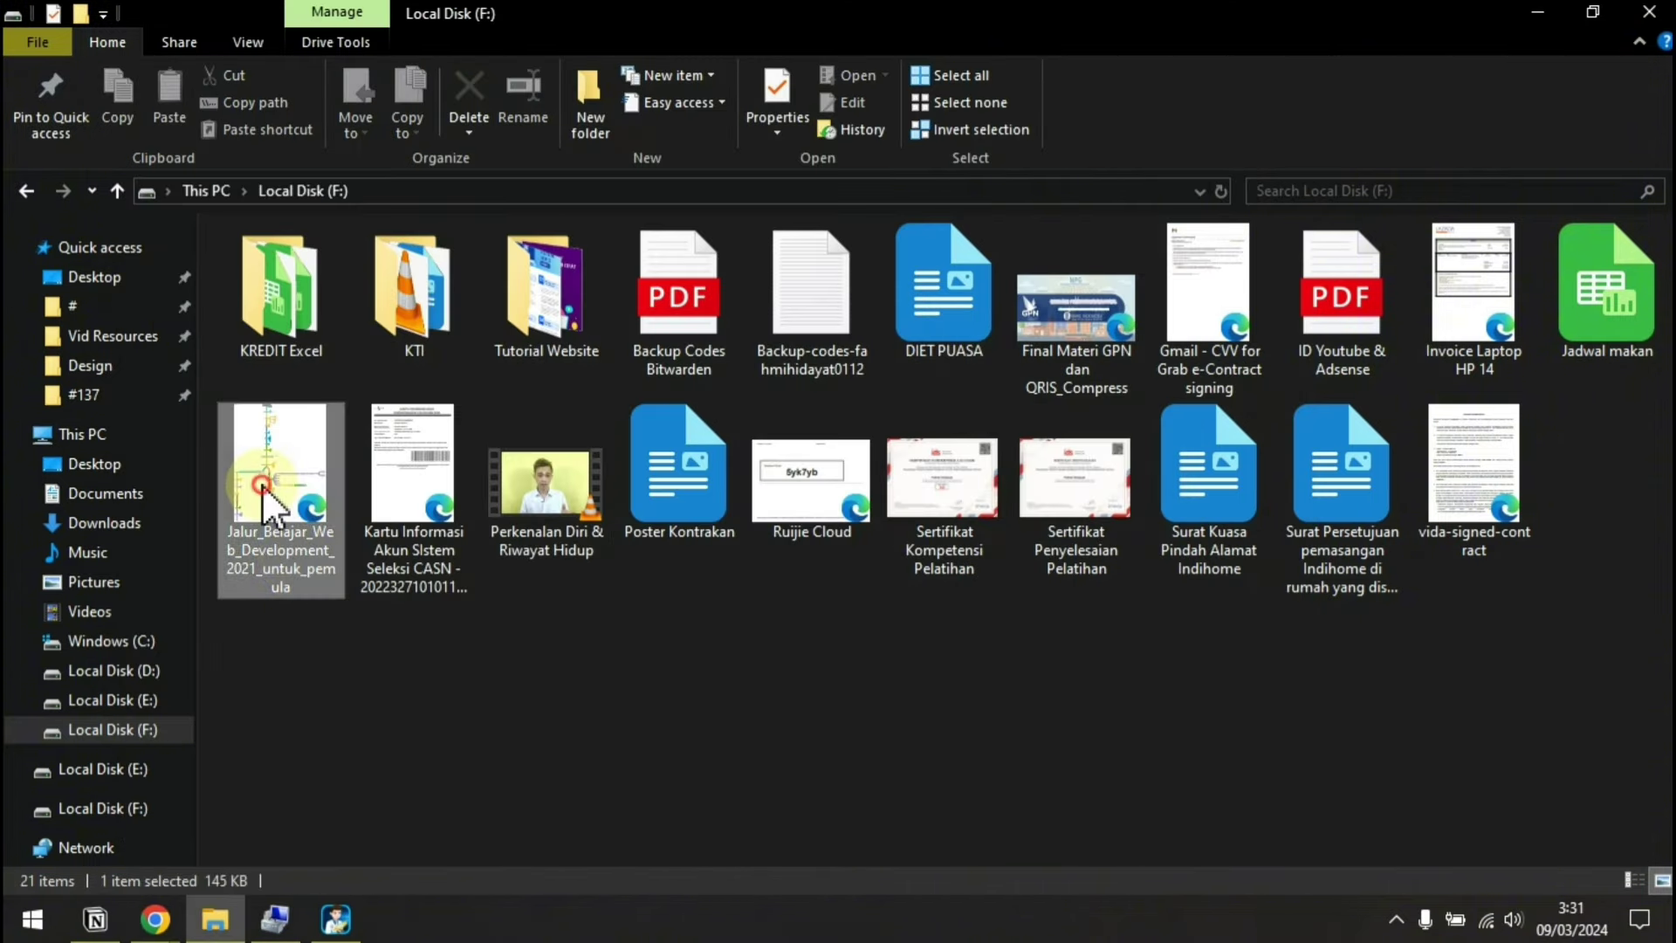
double_click(270, 502)
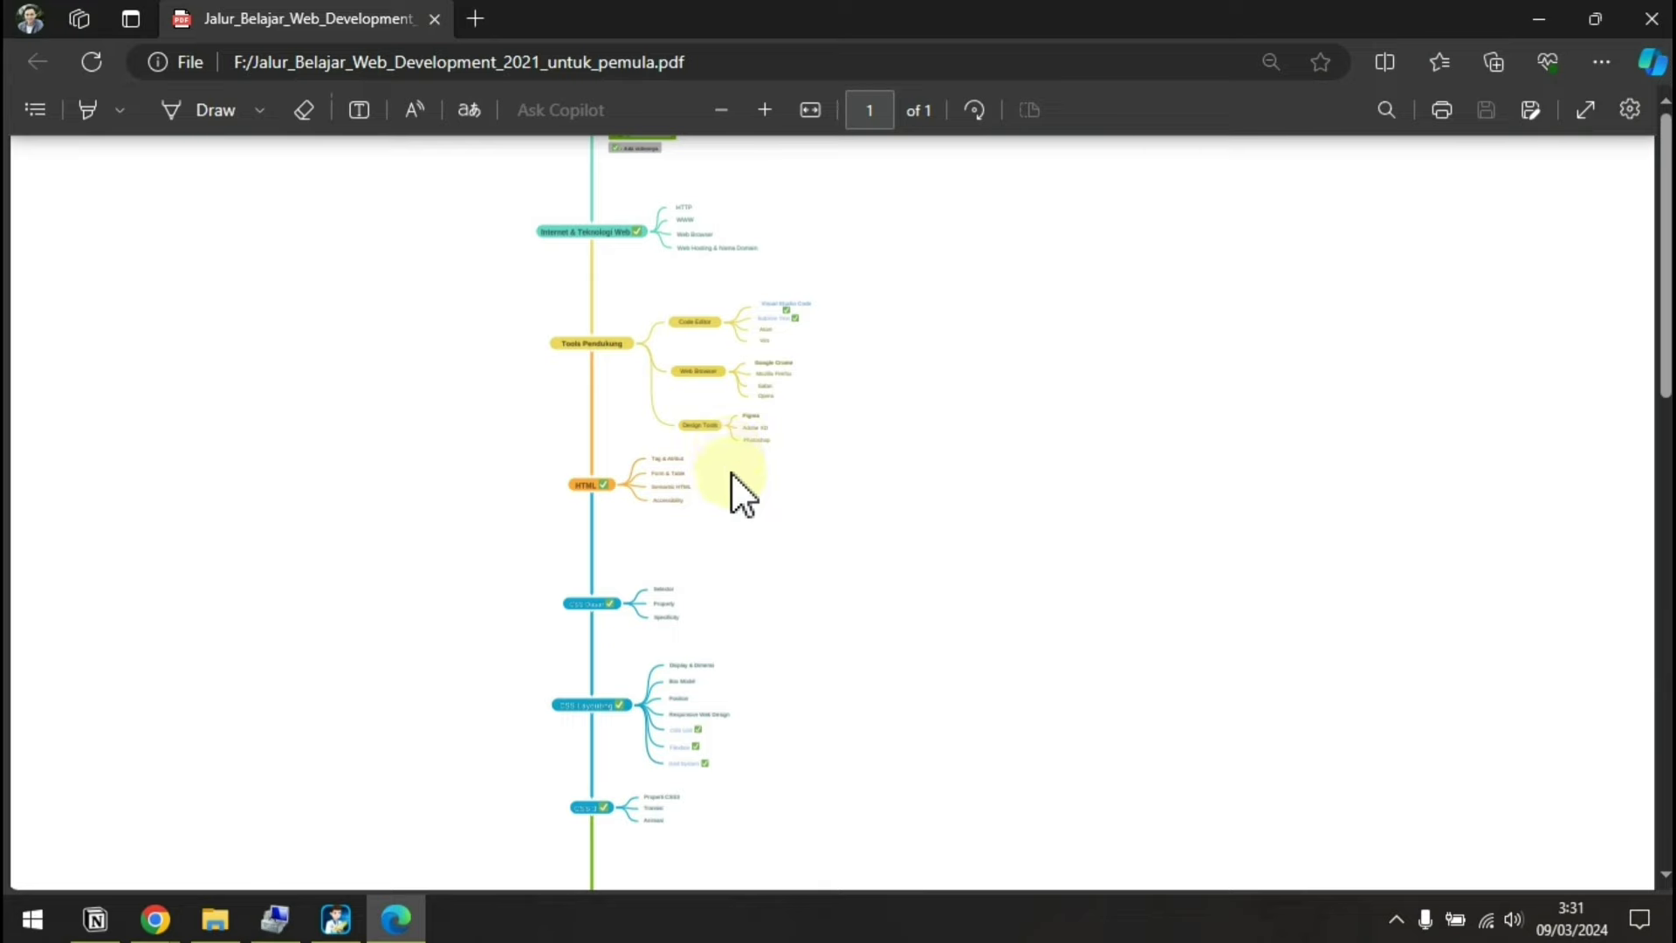
scroll(709, 538, "up", 5)
scroll(708, 538, "up", 5)
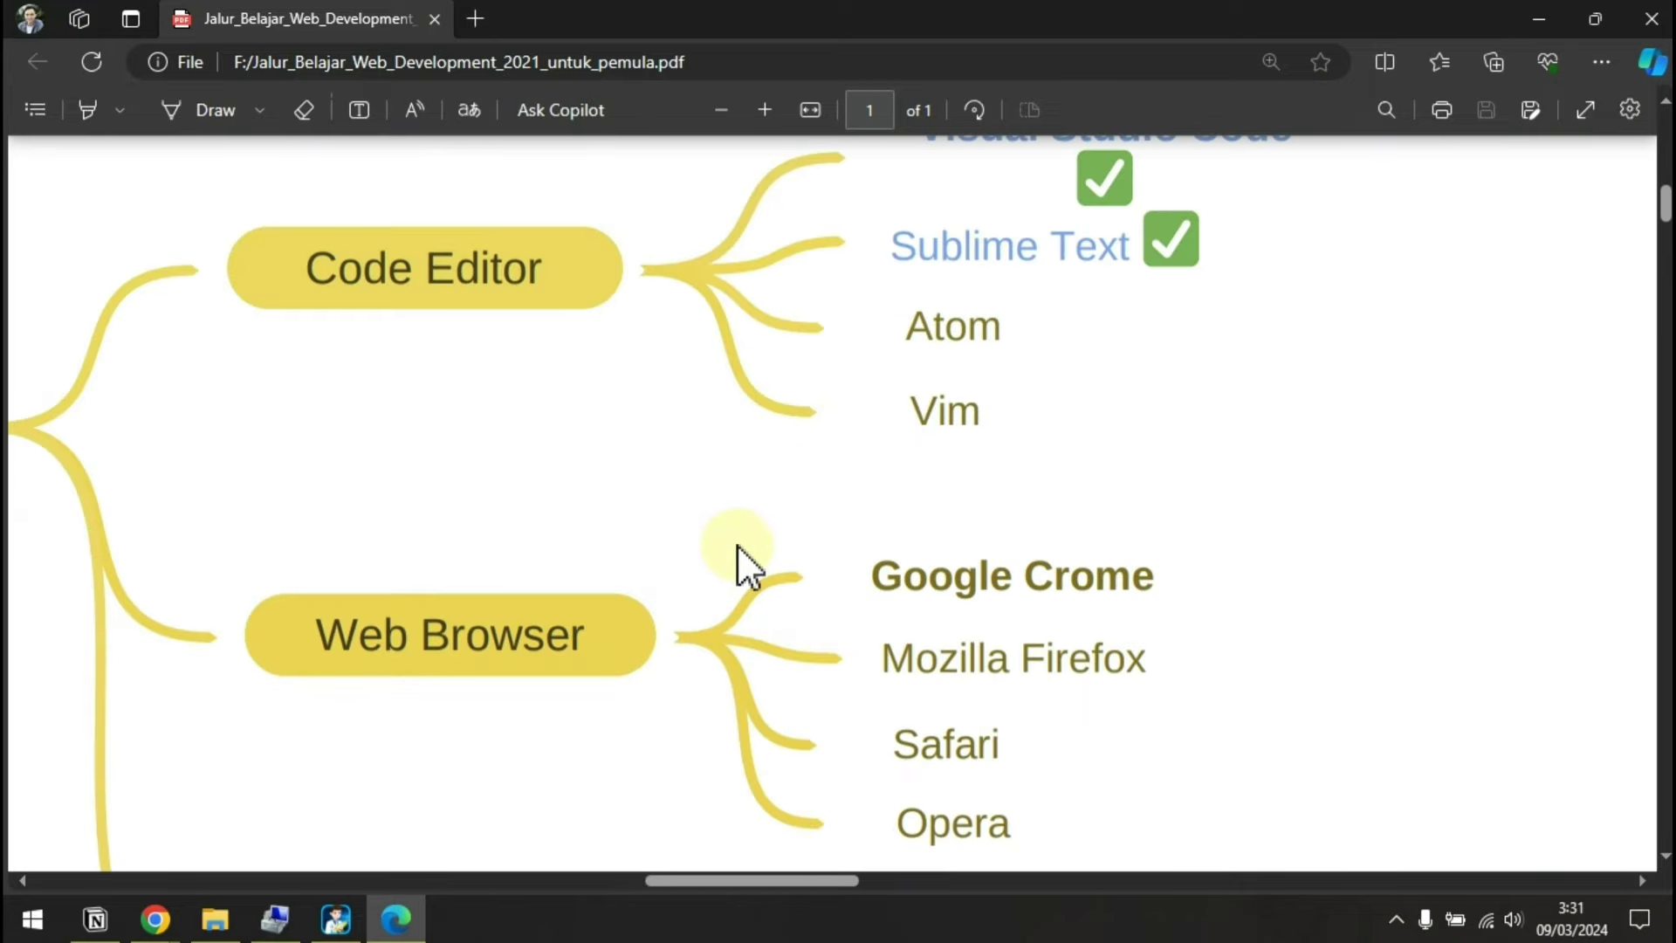
scroll(740, 563, "down", 8)
scroll(740, 563, "down", 3)
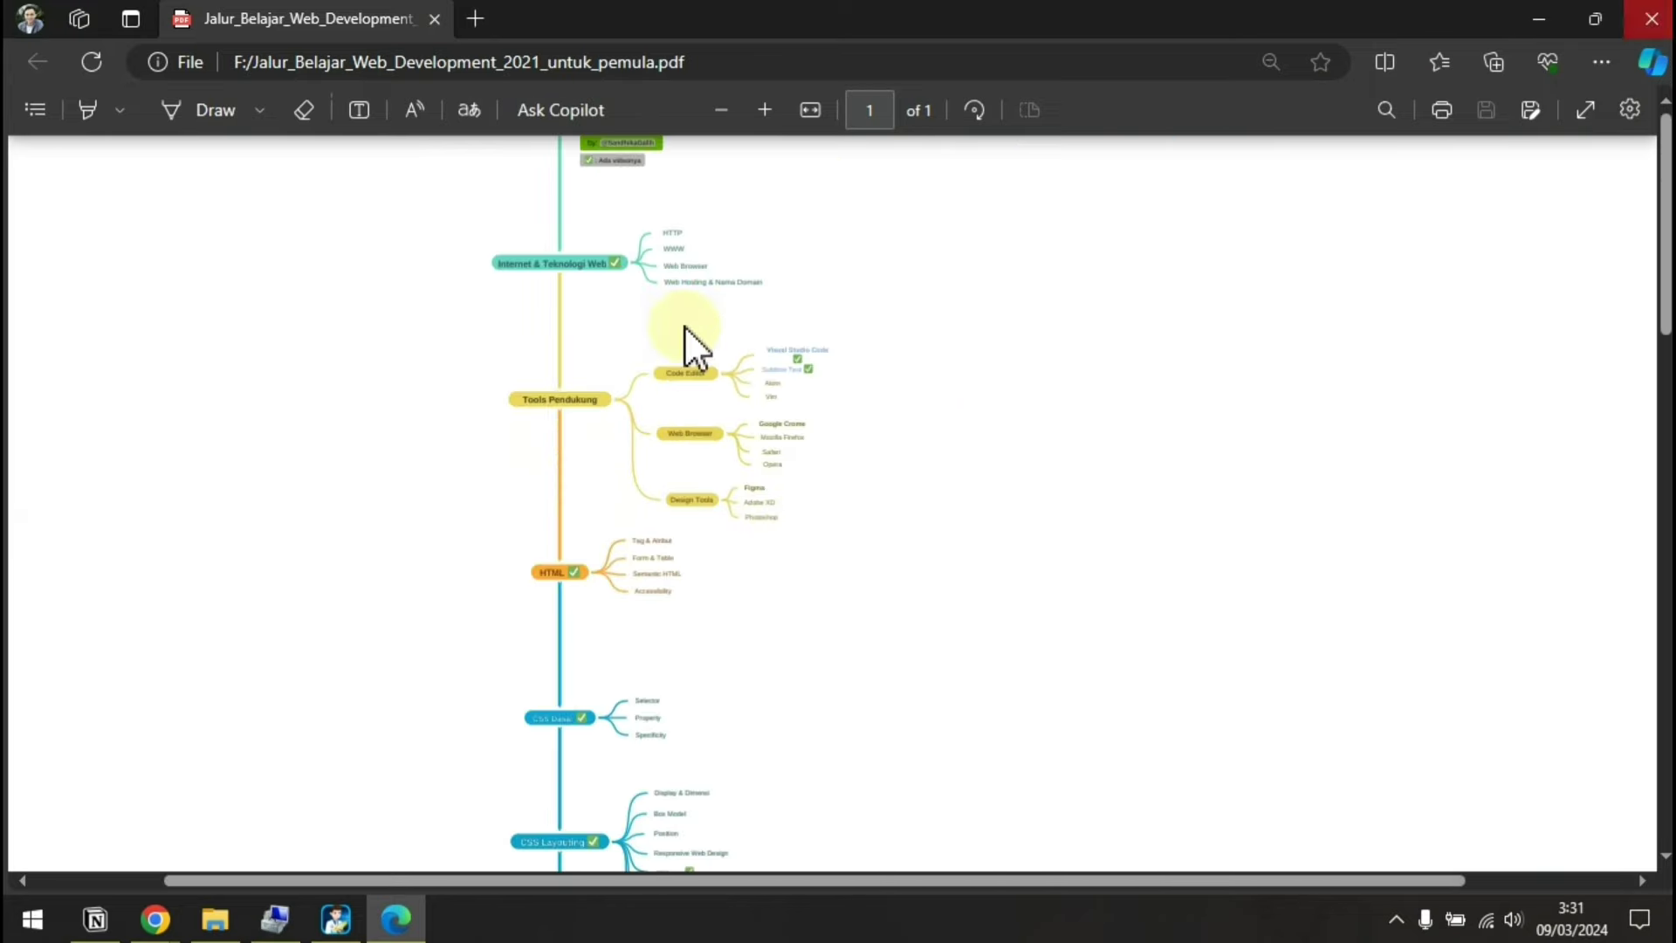
key("ctrl+w")
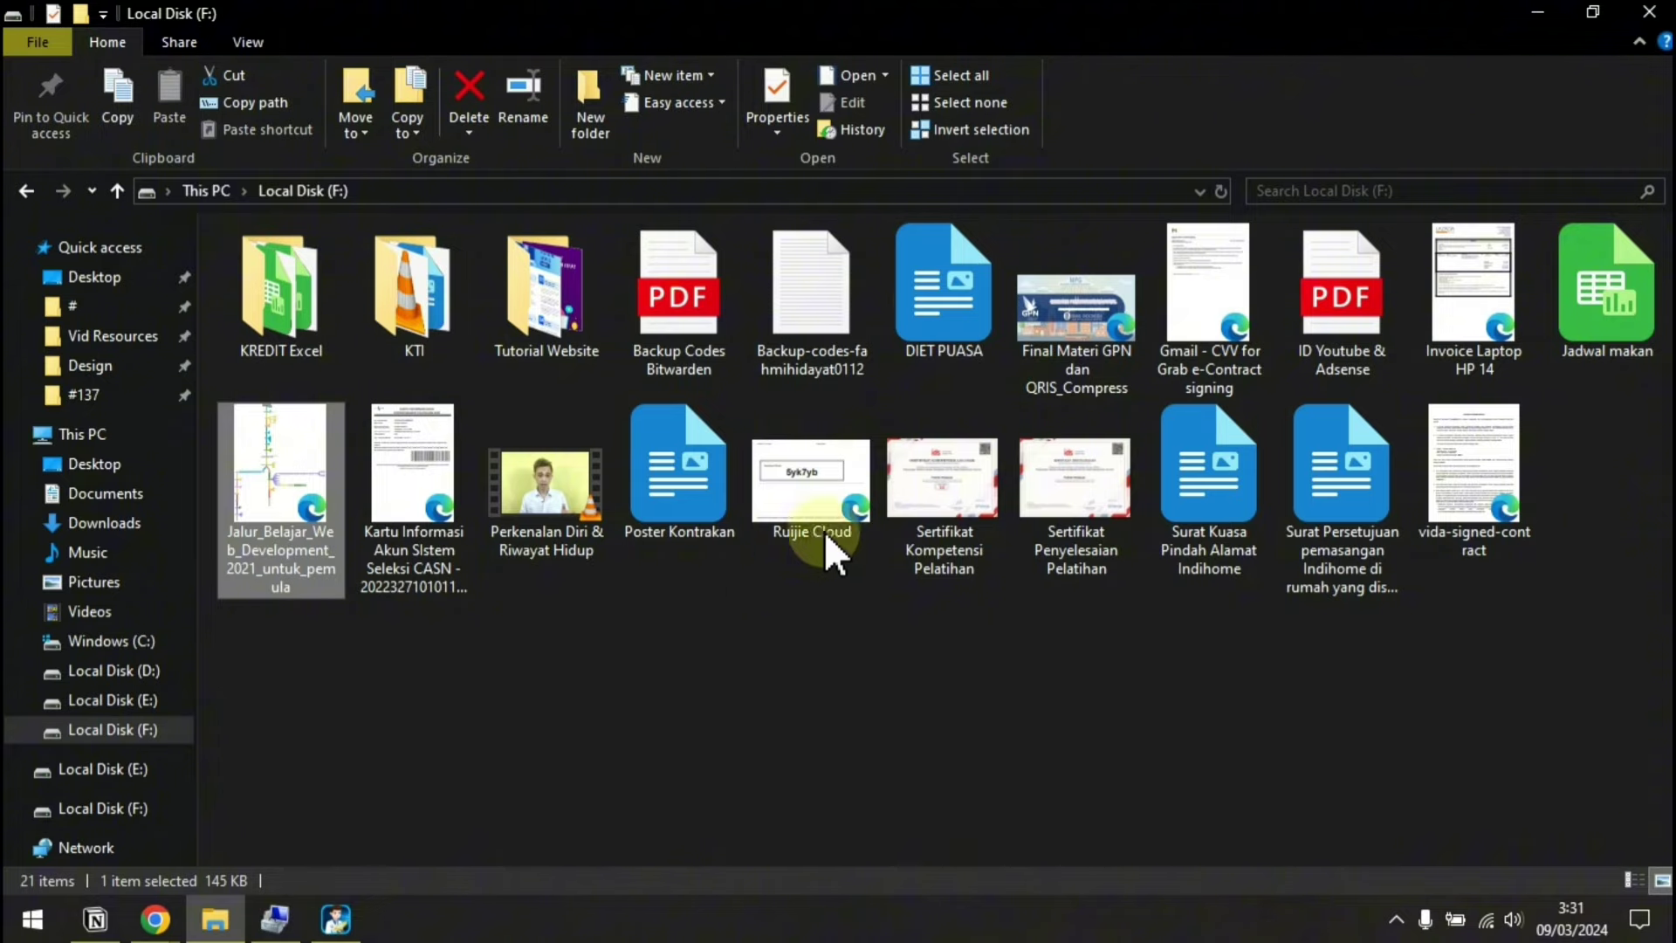
Check the recovered DIET PUASA document by reading through it and selecting text across its Piring Makanan and Hormon Stabilisasi sections
double_click(929, 302)
scroll(961, 556, "down", 5)
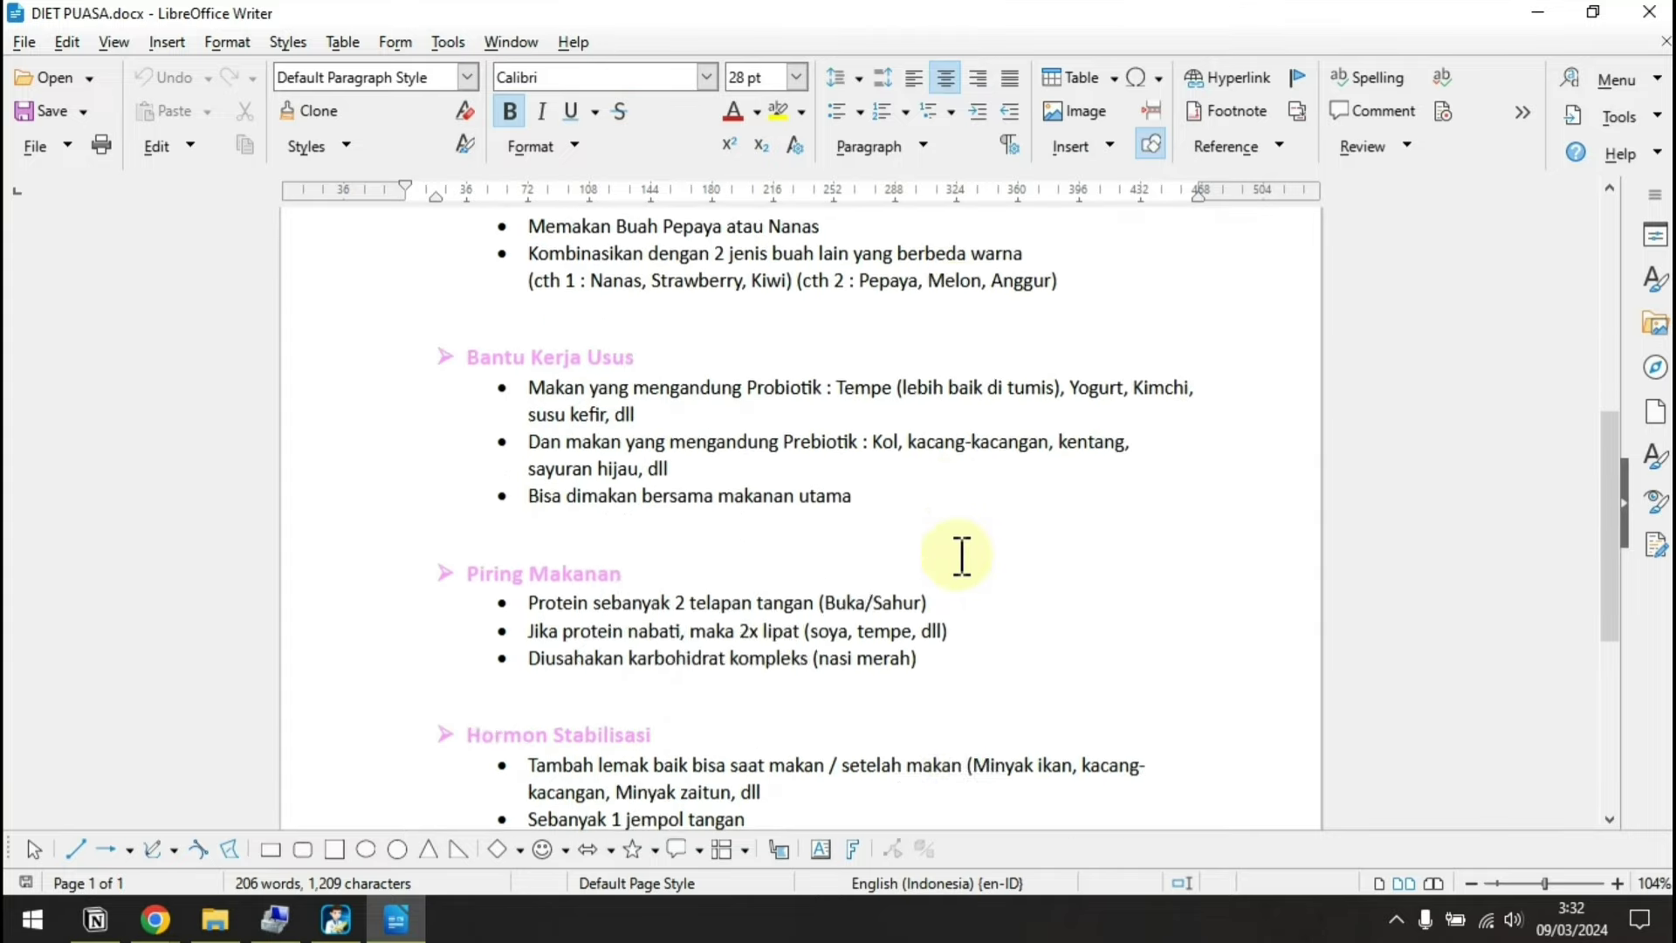
scroll(961, 556, "down", 3)
left_click_drag(731, 346, 937, 640)
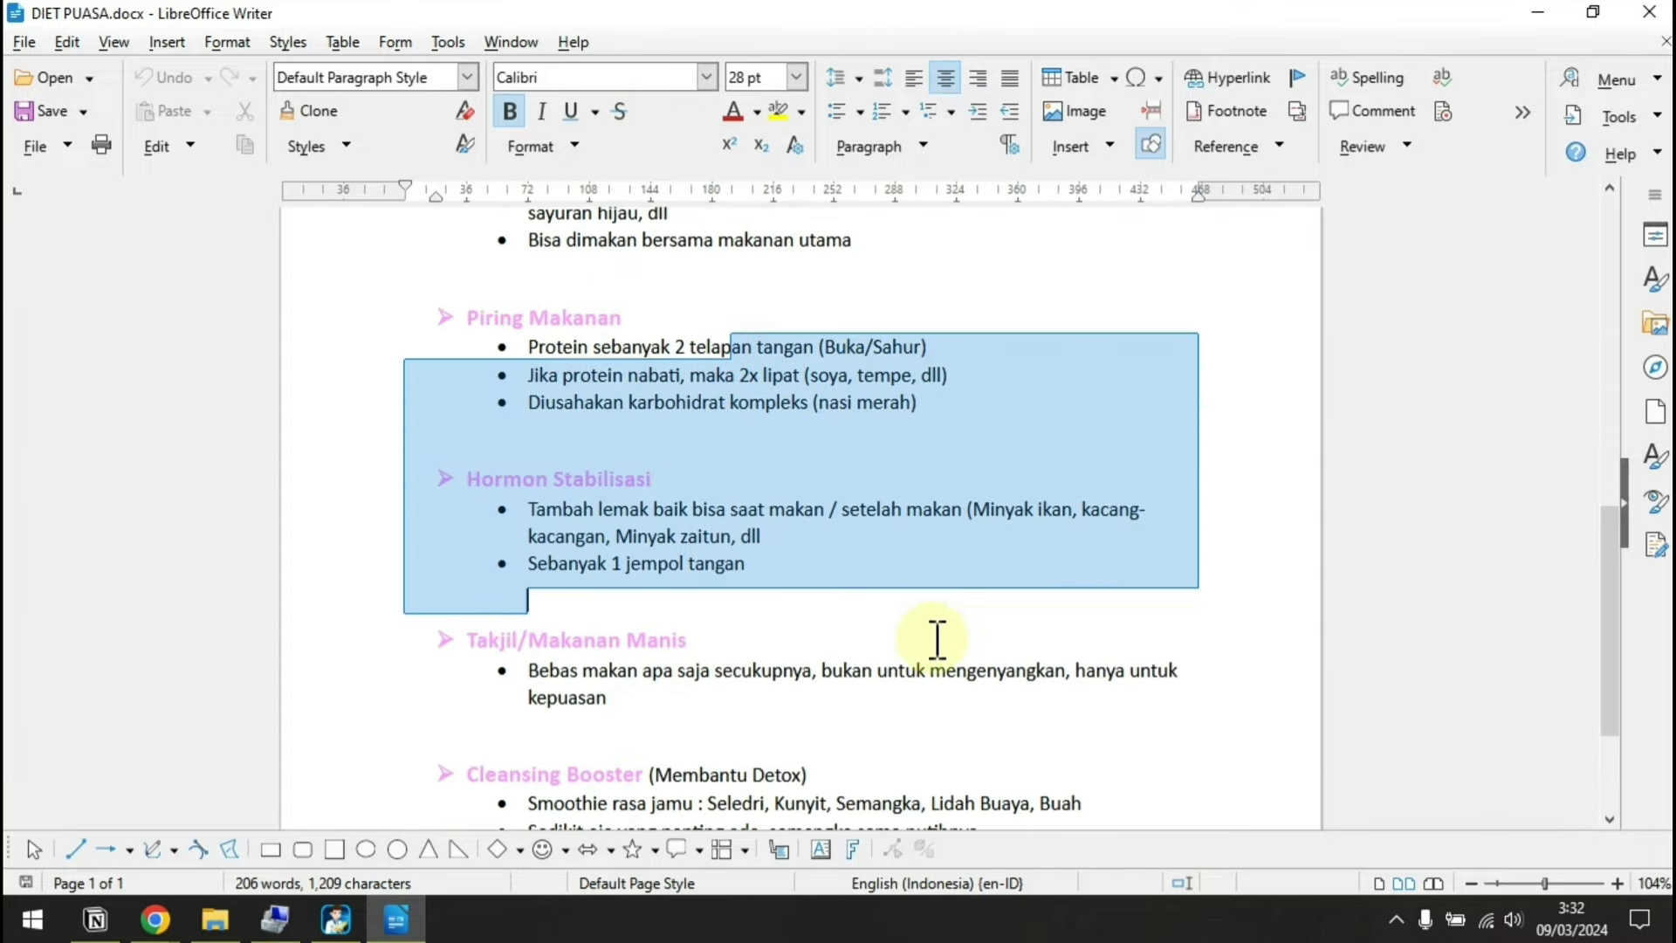
left_click(937, 640)
left_click(1650, 11)
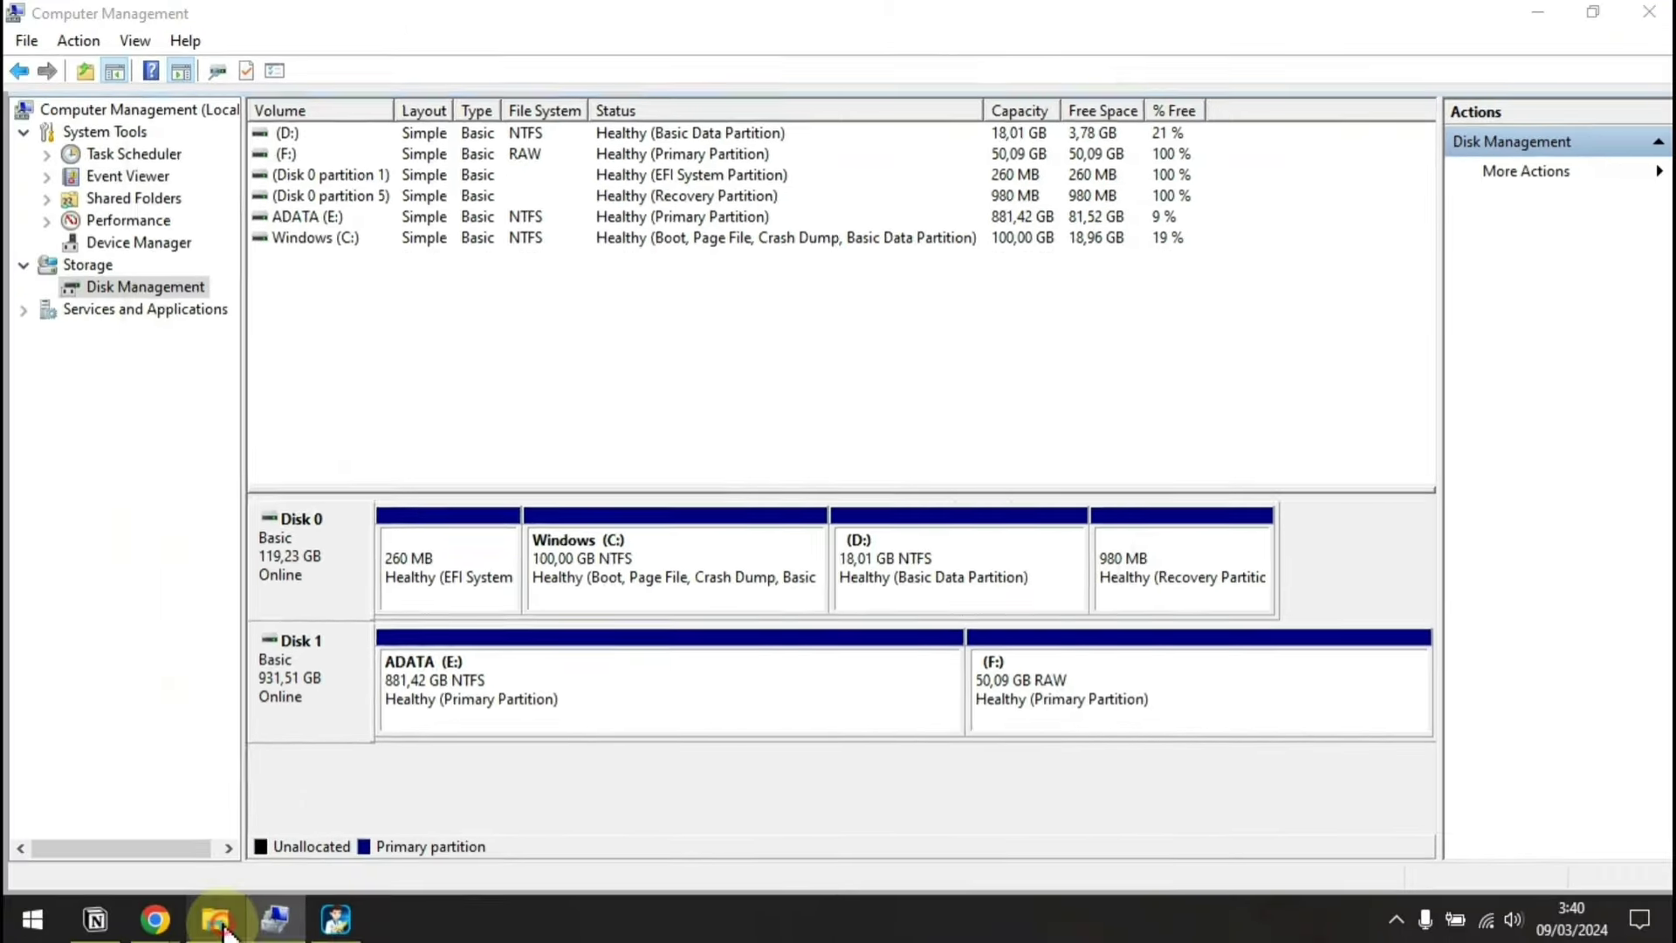
Try to open Local Disk (F:) from This PC in File Explorer and decline formatting it
left_click(214, 920)
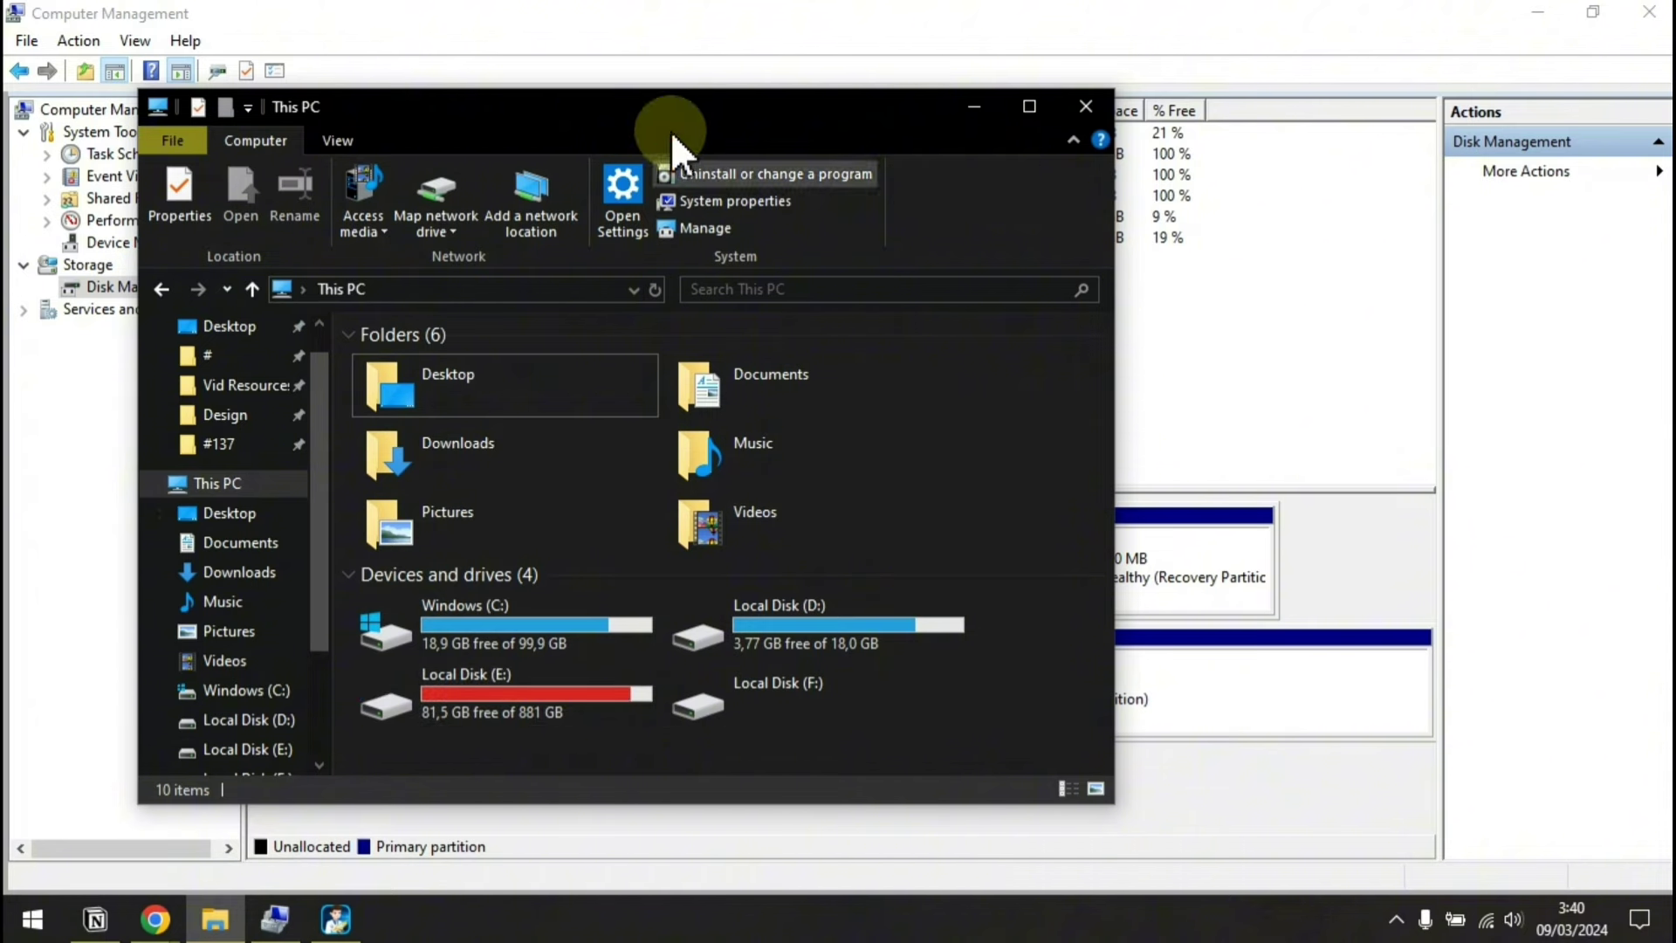
double_click(672, 109)
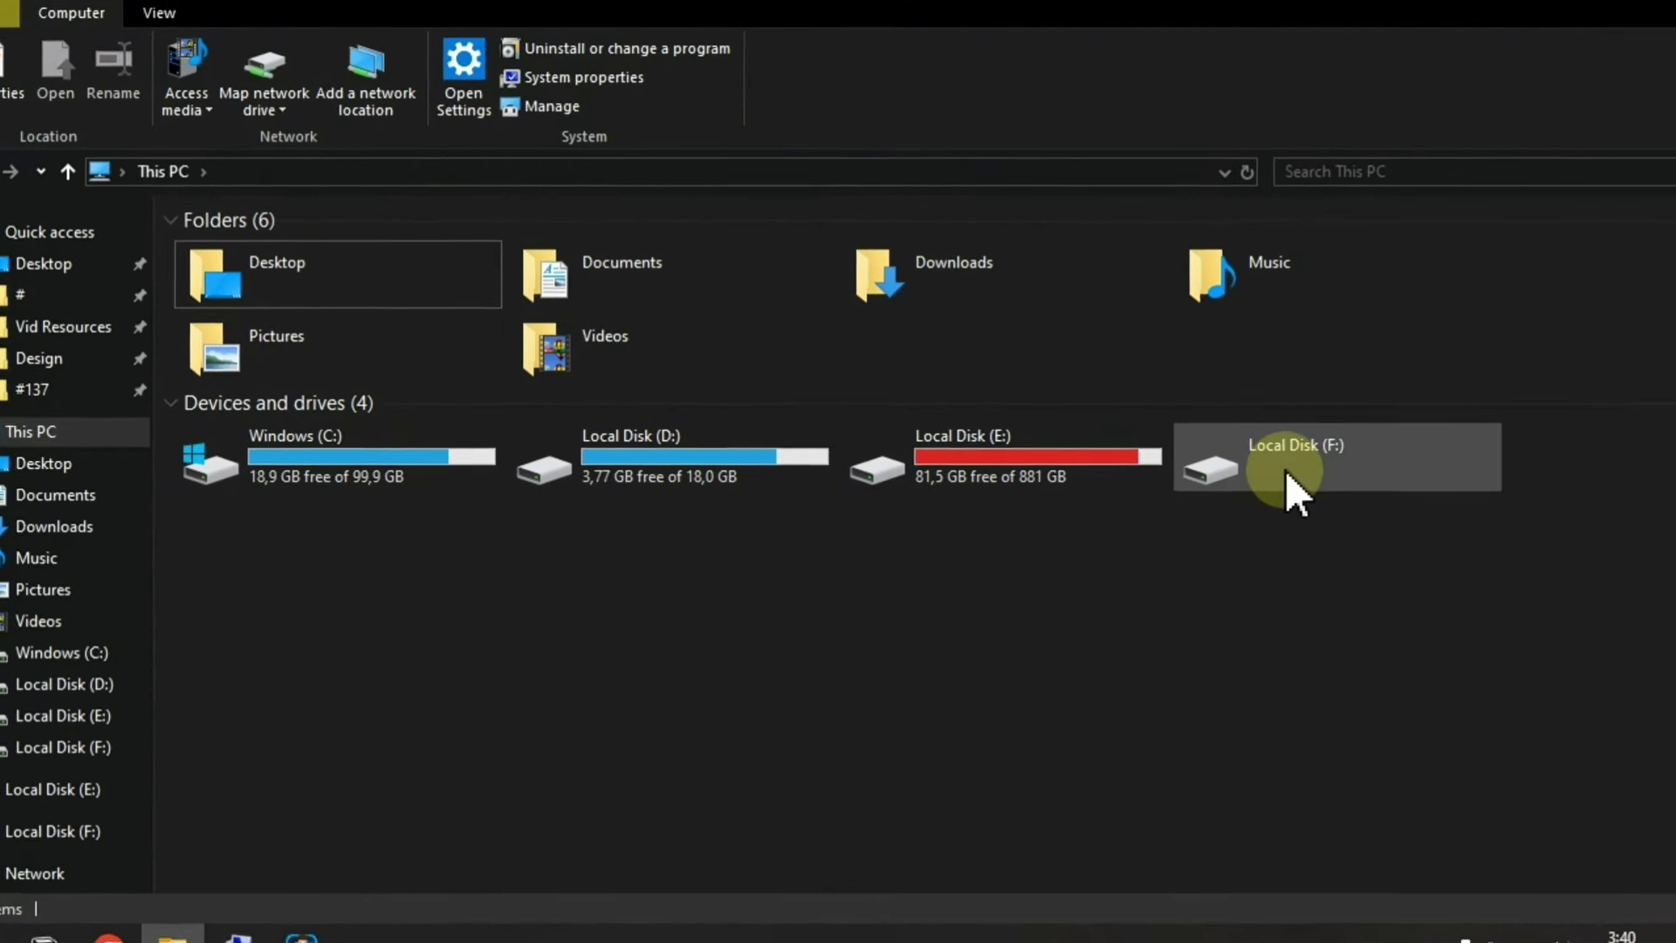
left_click(1289, 468)
double_click(1378, 469)
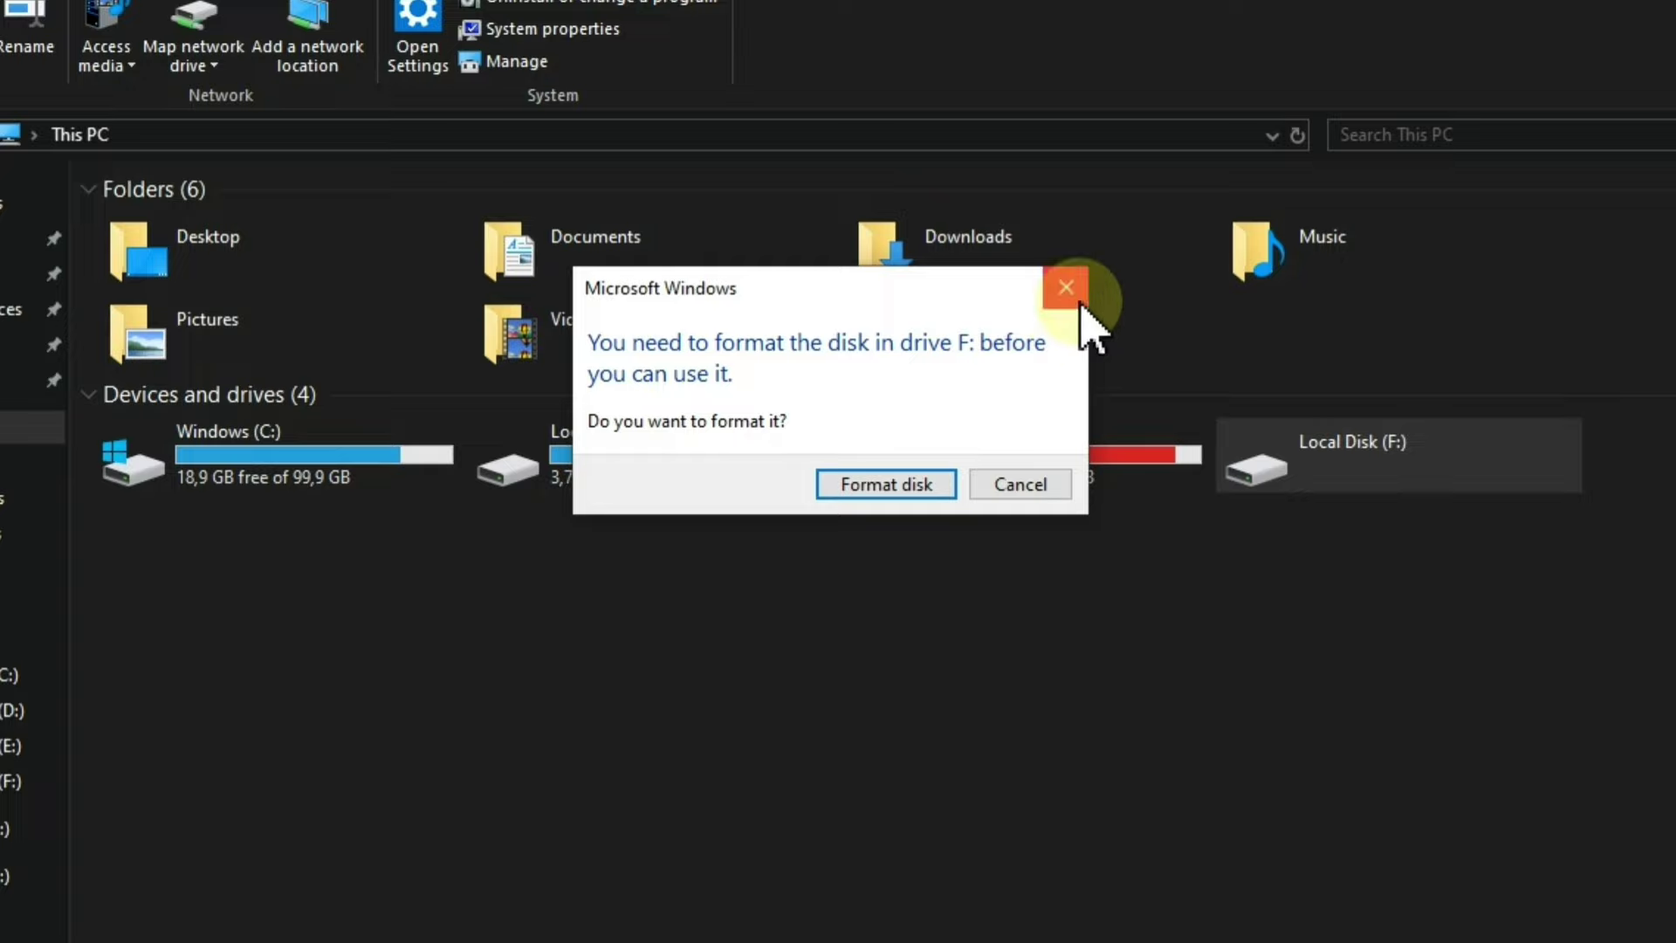
left_click(1066, 288)
left_click(1161, 503)
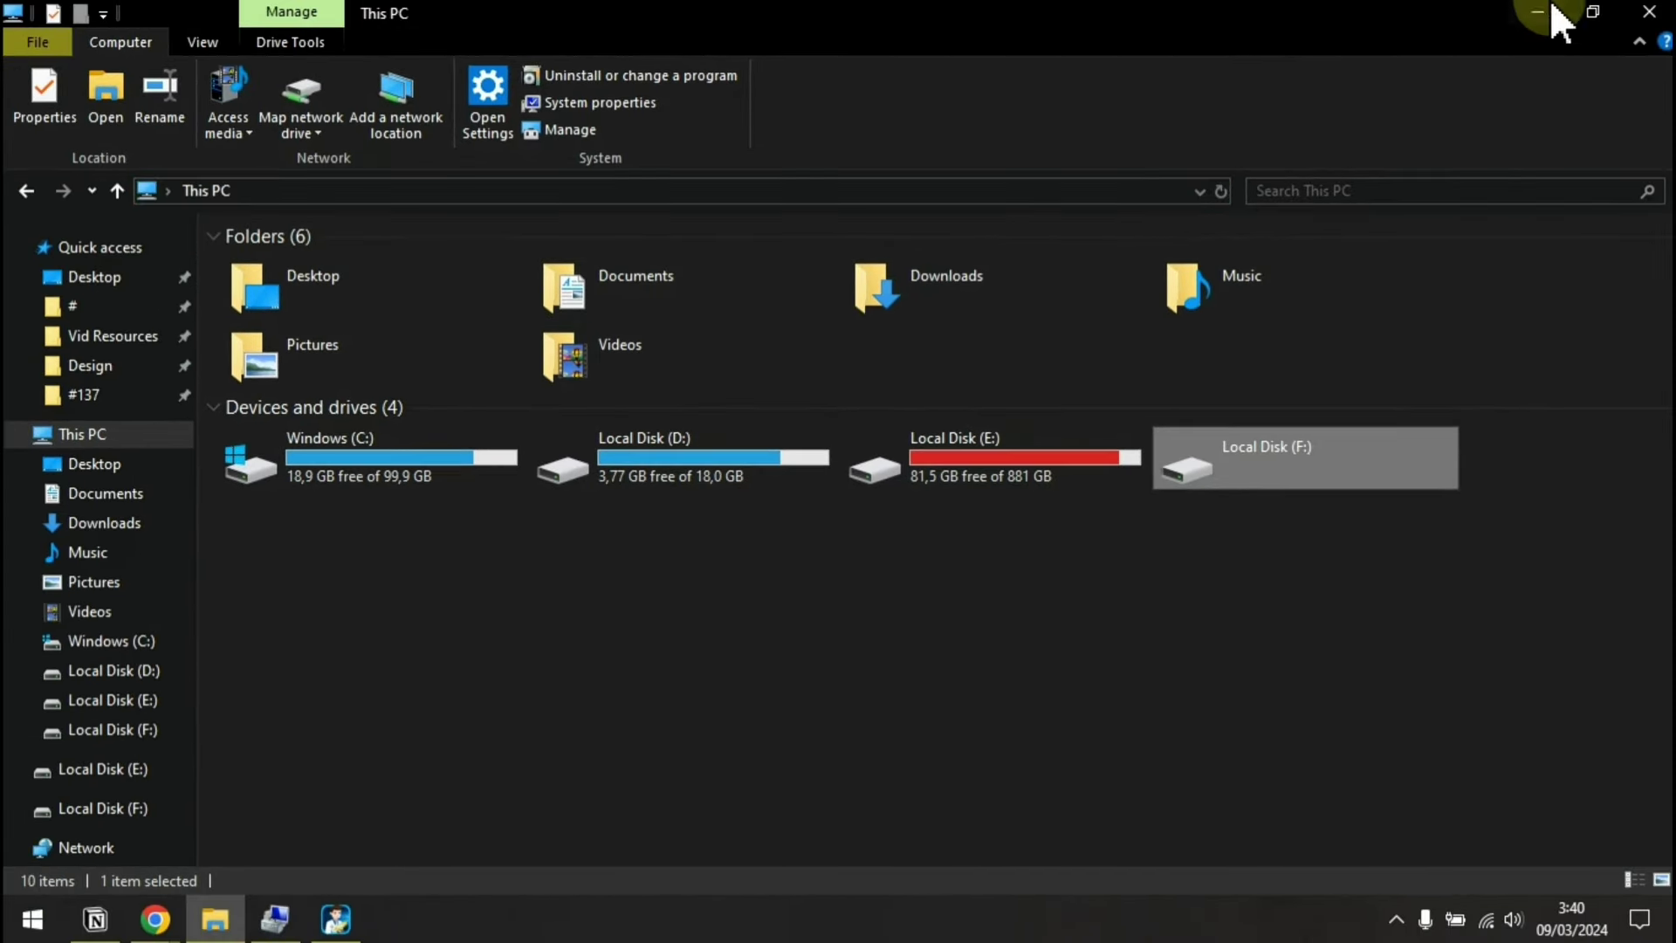
left_click(1553, 9)
left_click(1557, 10)
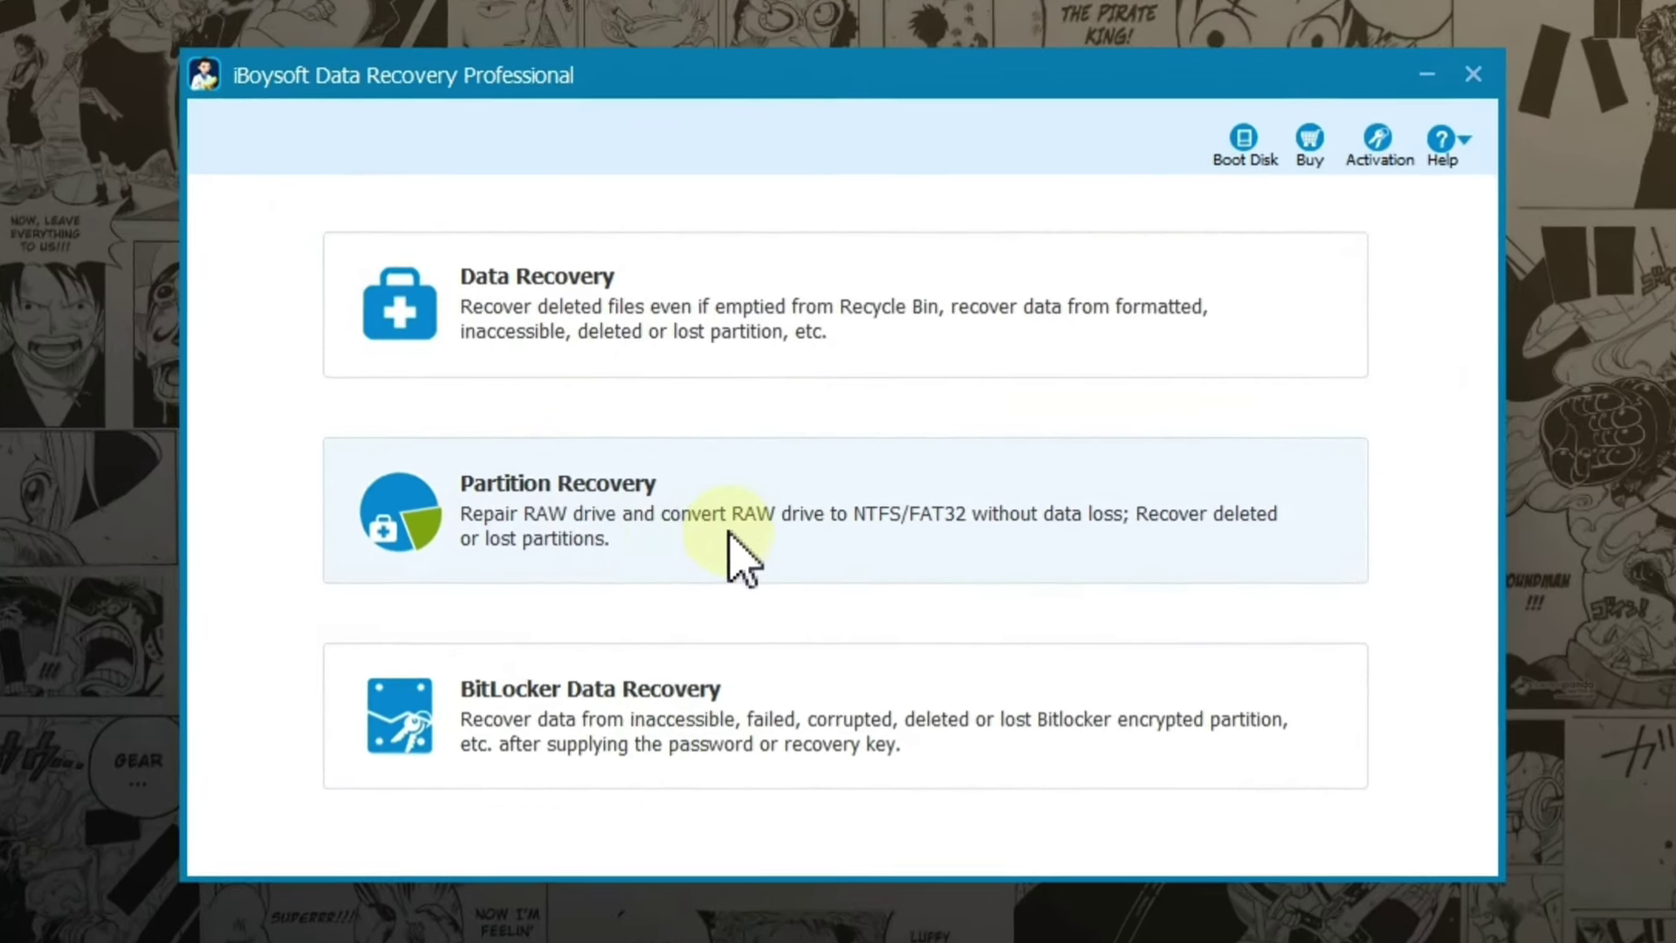
Scan the RAW drive (F:) with iBoysoft's Partition Recovery, checking its entry in Disk Management before selecting it
left_click(732, 535)
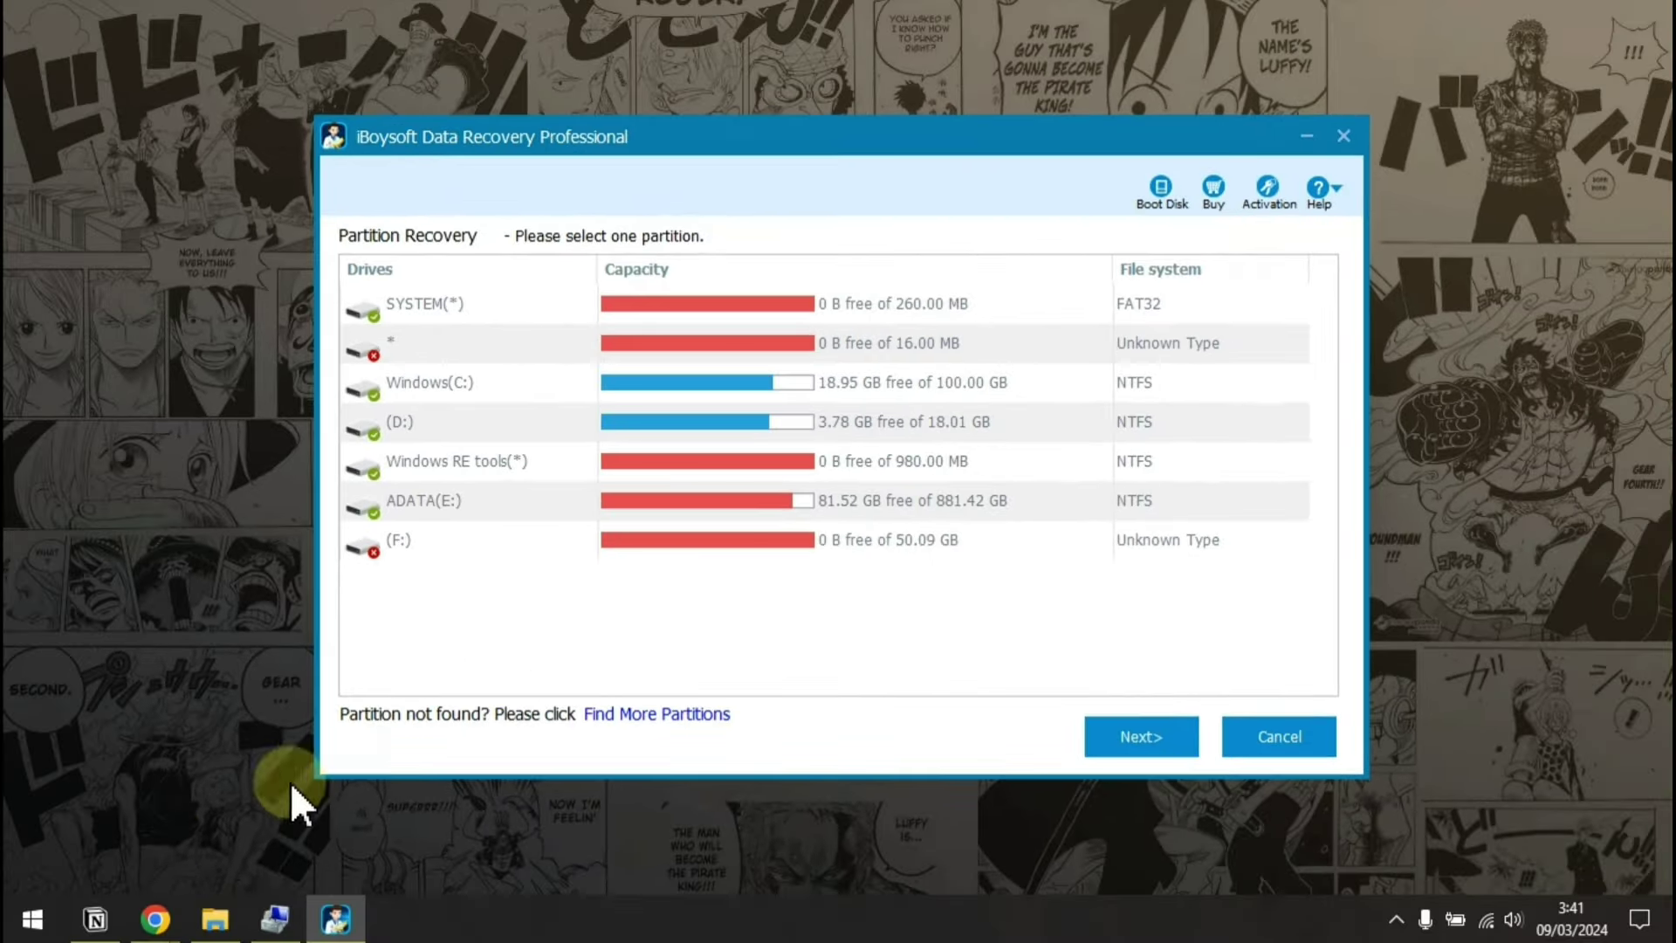
left_click(275, 918)
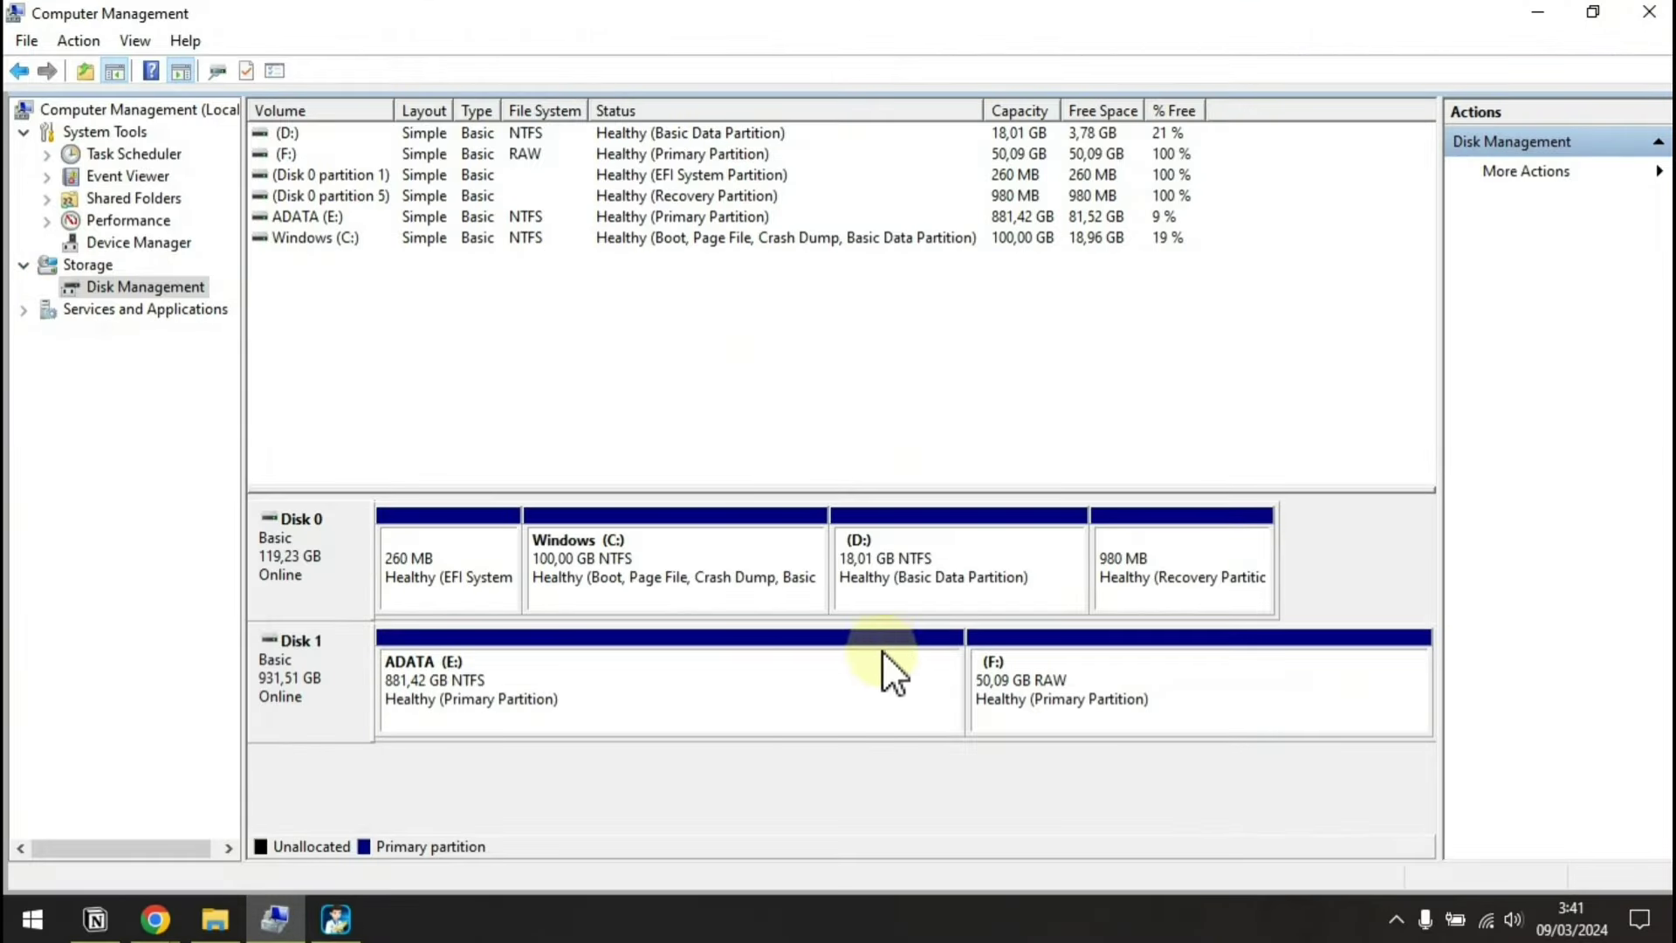
left_click(1047, 672)
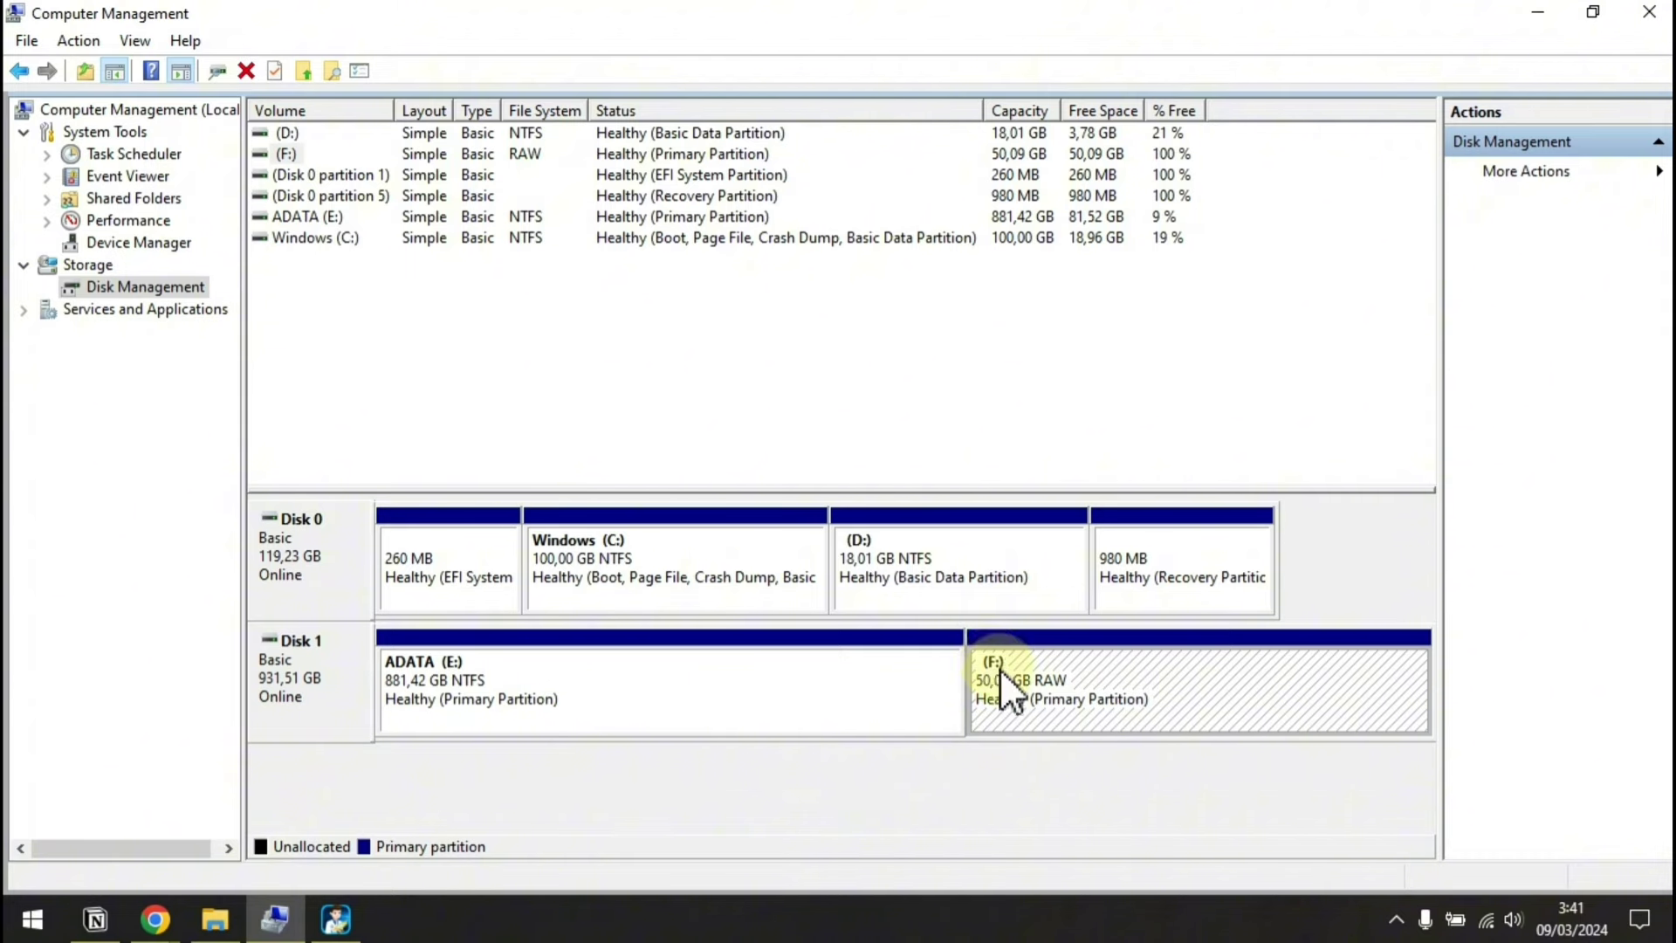
left_click(1533, 16)
left_click(393, 548)
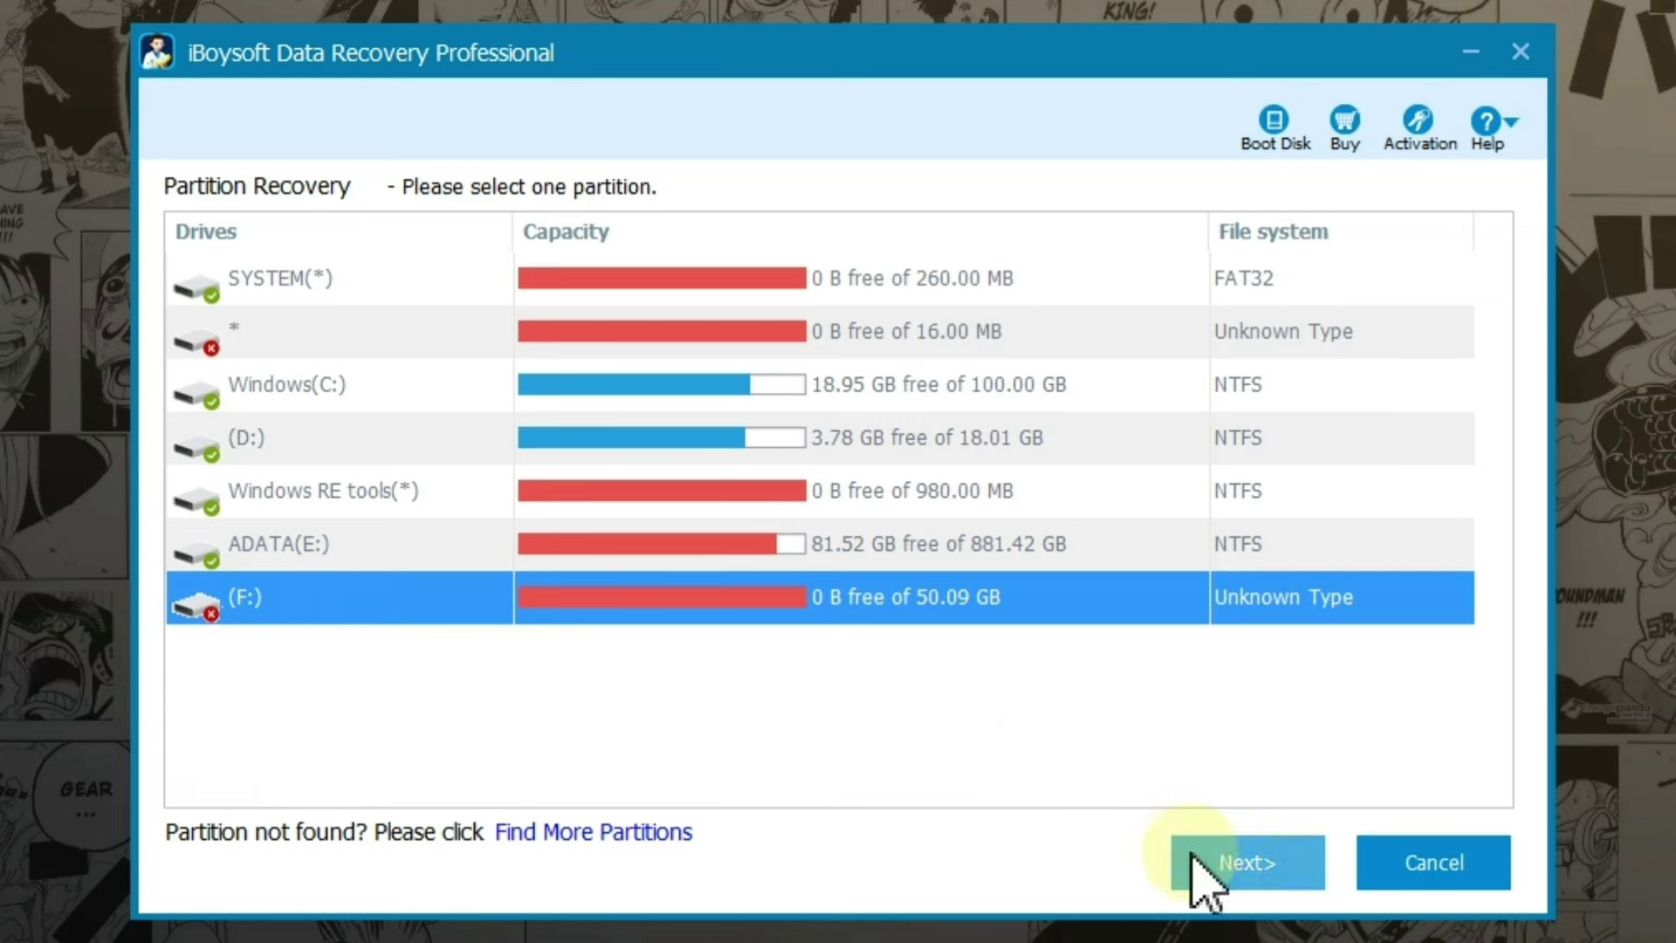
left_click(1252, 862)
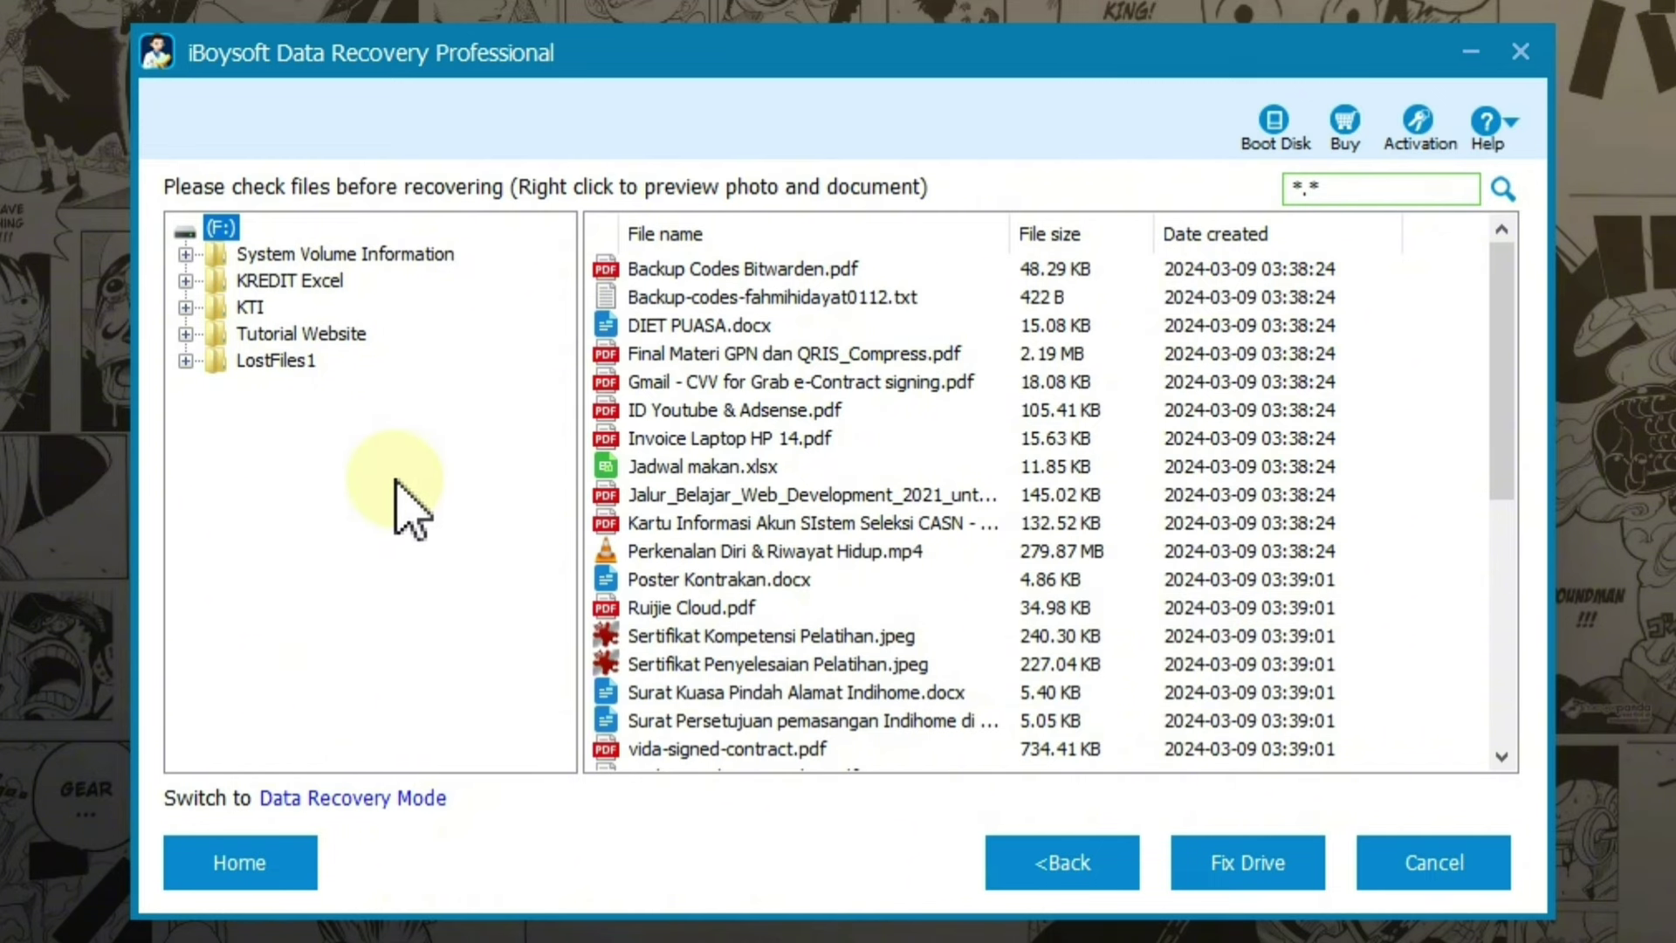
Review the files in the Tutorial Website, KTI and KREDIT Excel folders found on (F:), and fix the drive
left_click(297, 333)
left_click(253, 306)
left_click(280, 281)
left_click(252, 306)
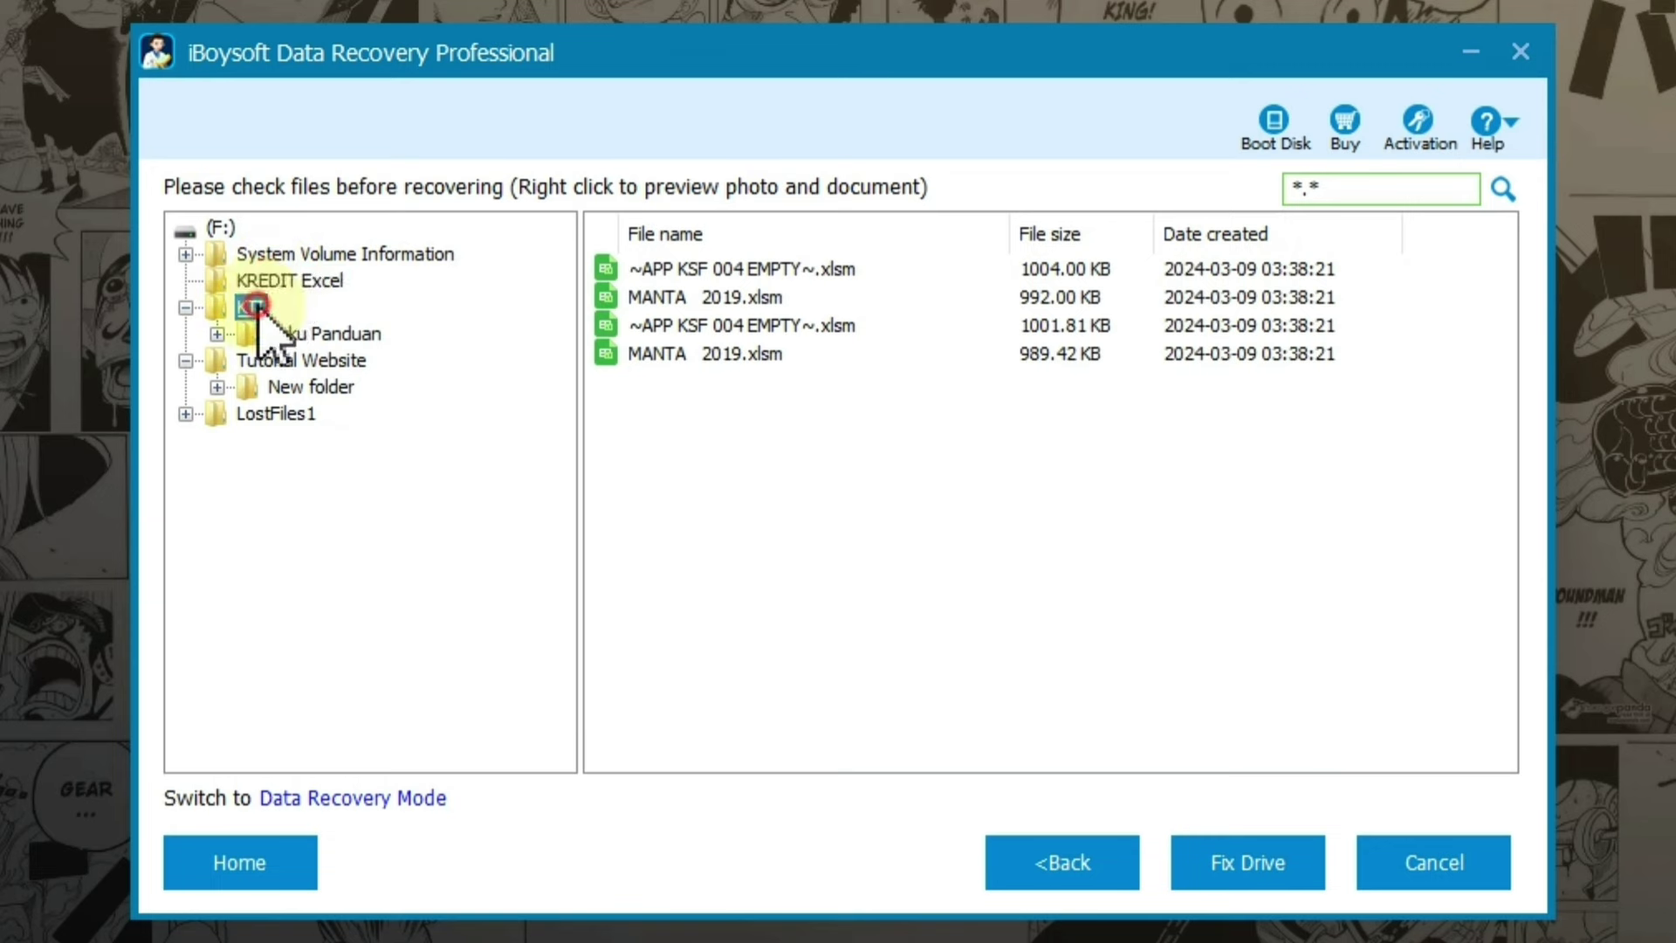
left_click(297, 332)
left_click(301, 361)
left_click(220, 228)
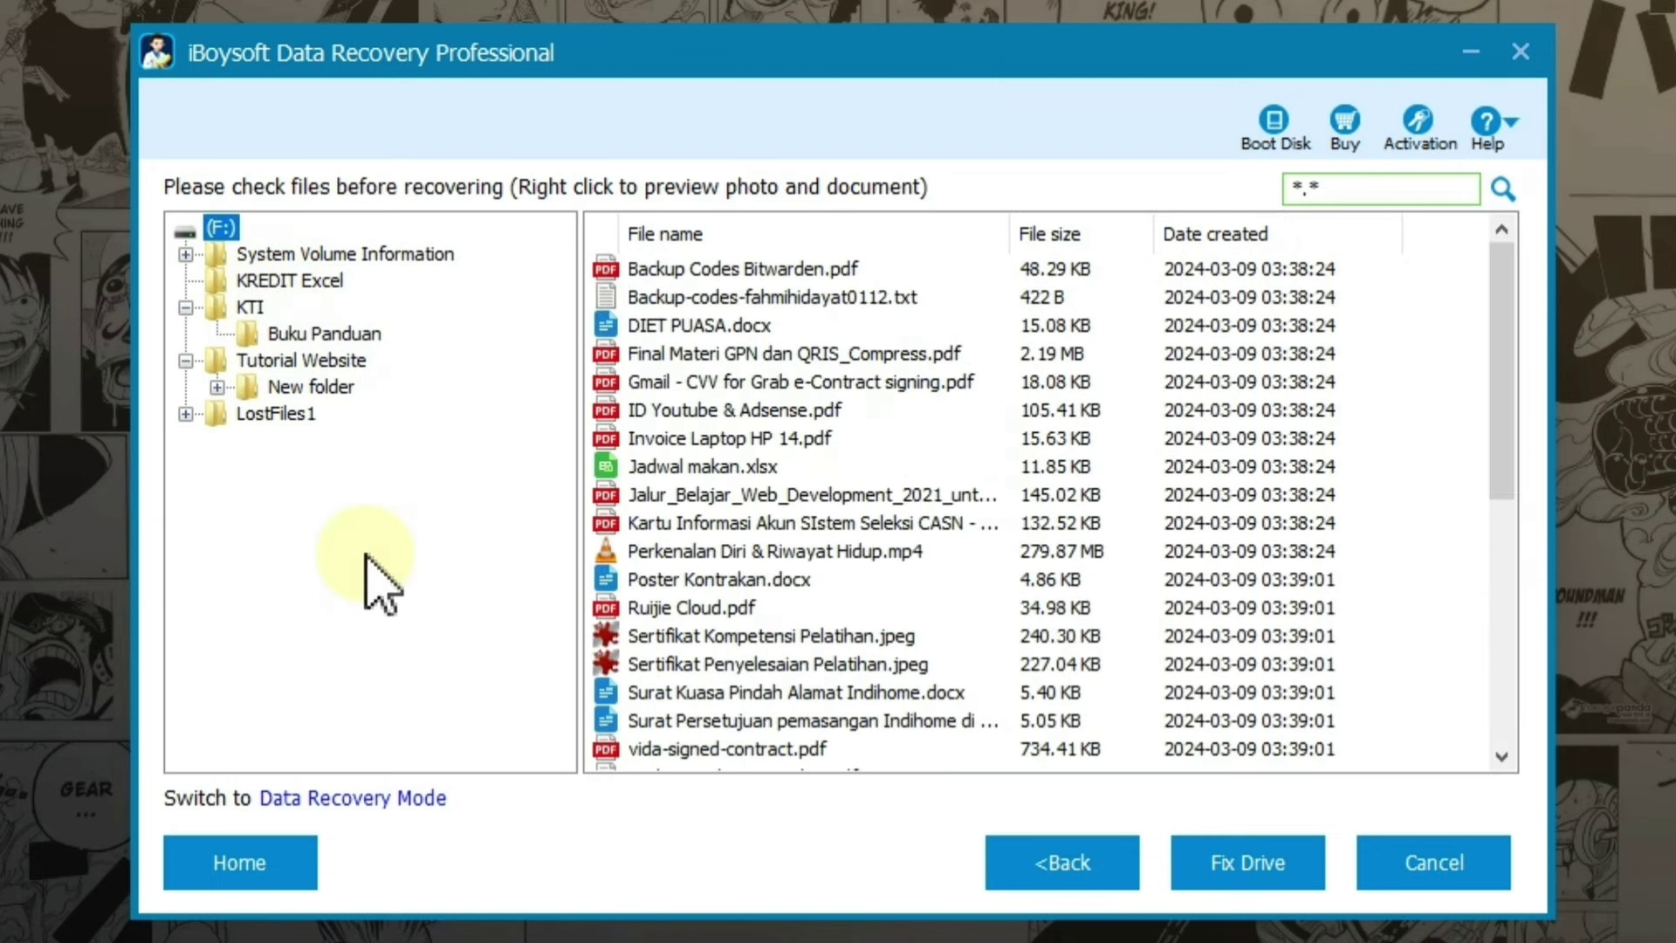
left_click(1285, 871)
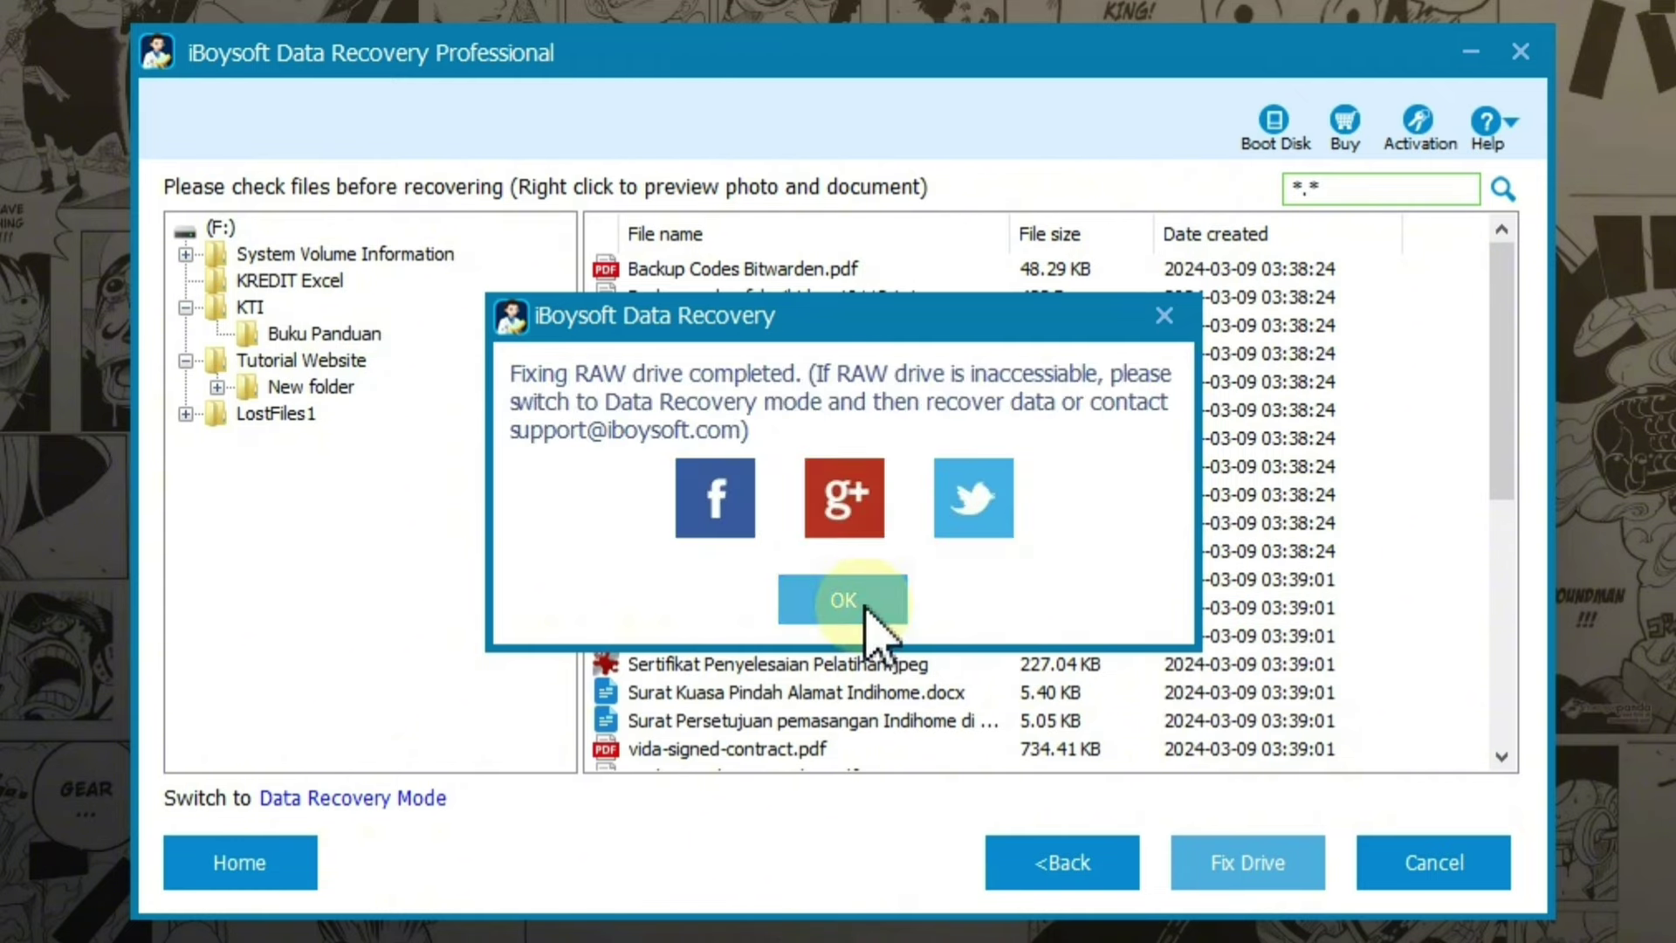
left_click(864, 609)
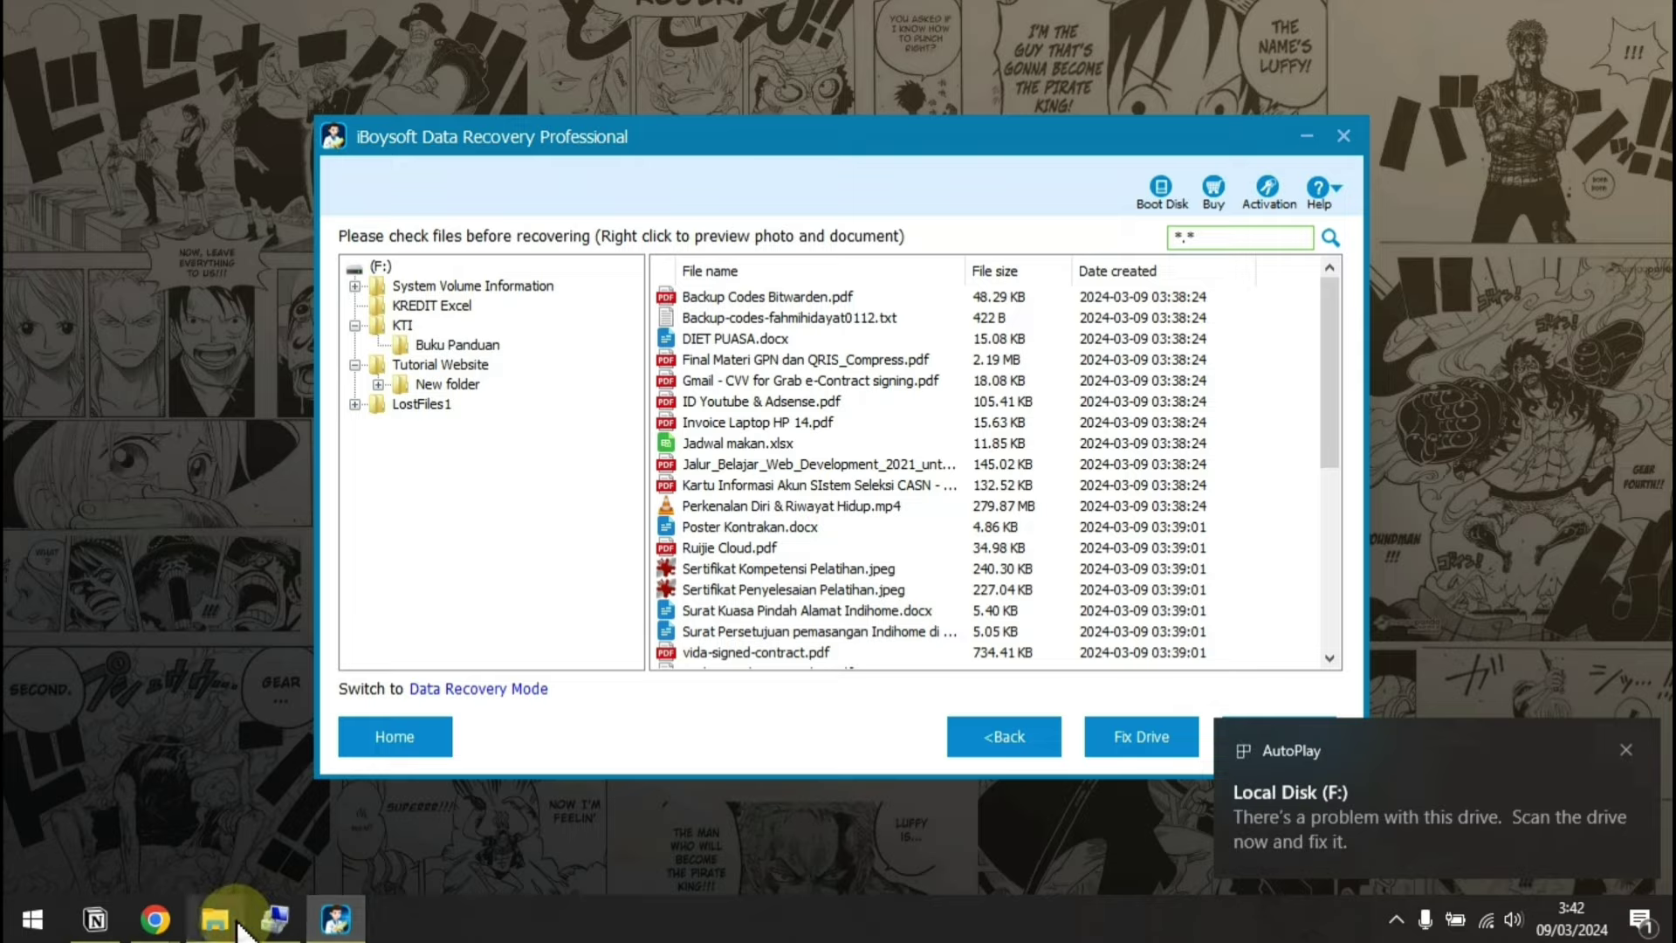
Switch to File Explorer, refresh This PC, and open the repaired Local Disk (F:)
left_click(237, 924)
left_click(1222, 194)
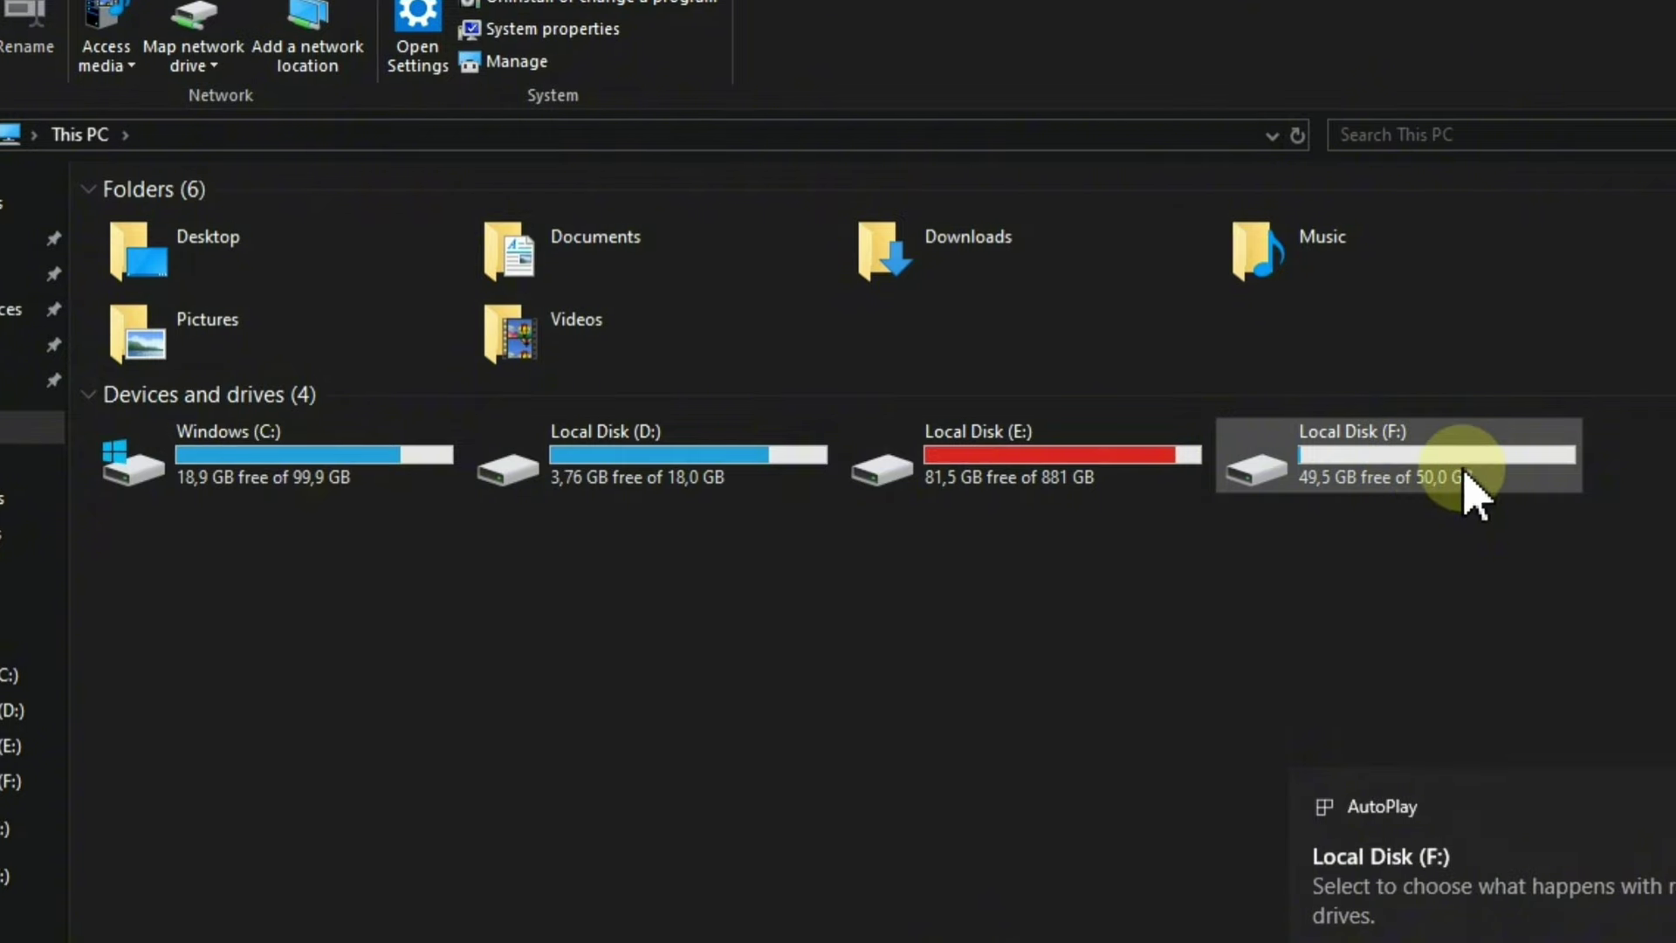
left_click(1379, 473)
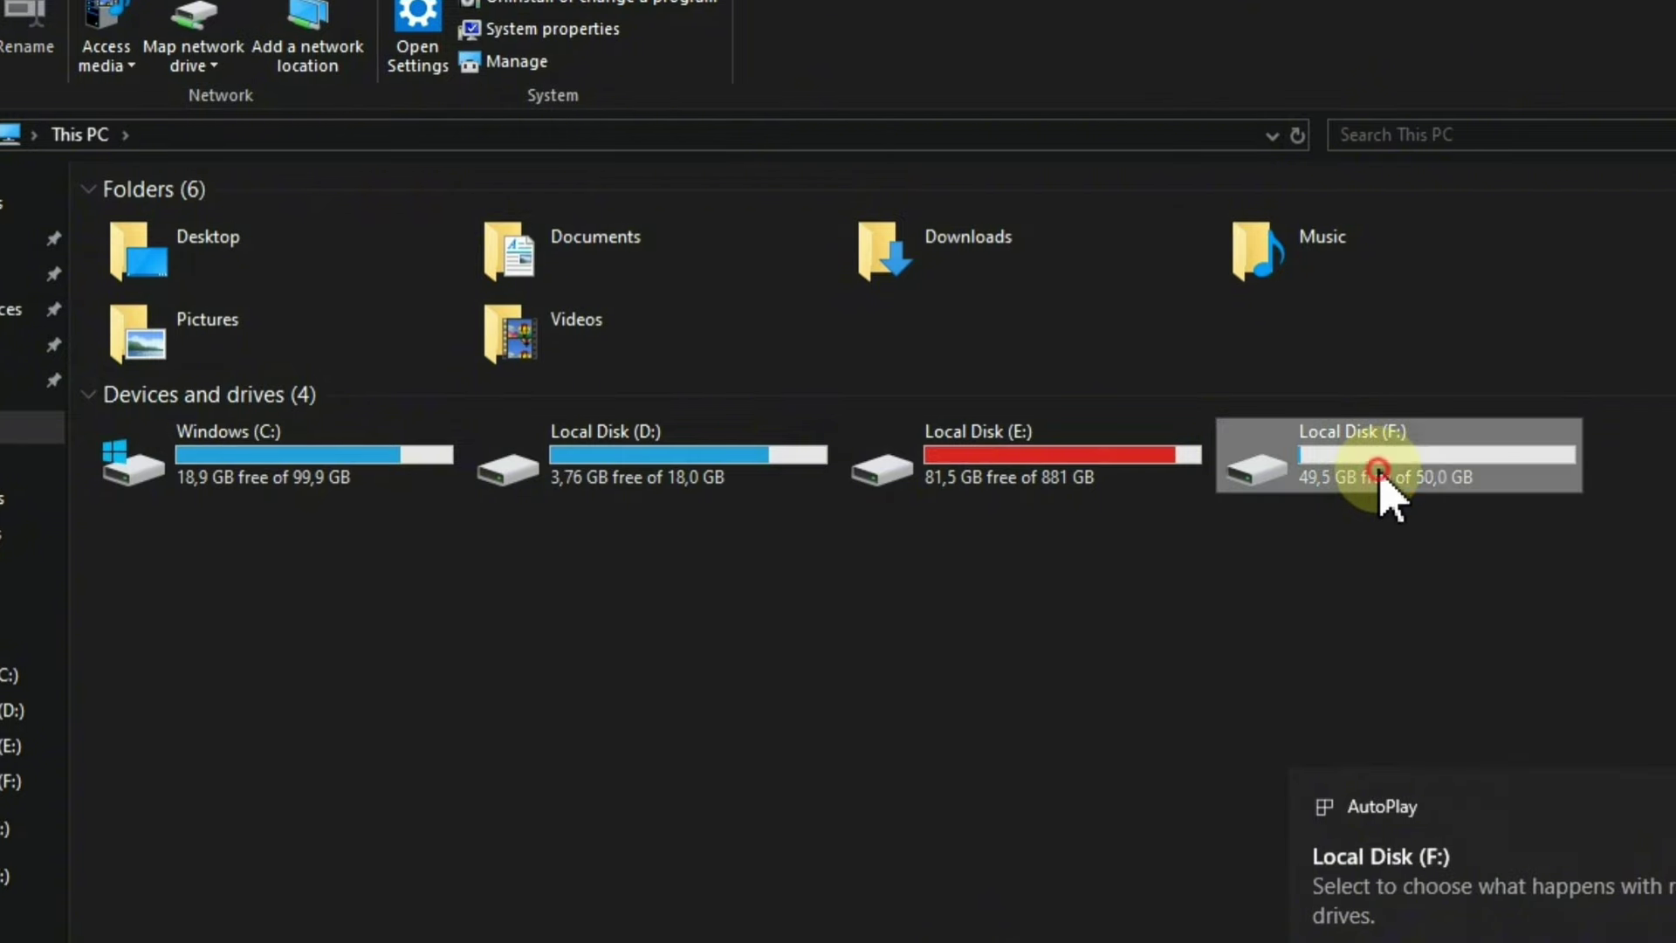
left_click(1381, 476)
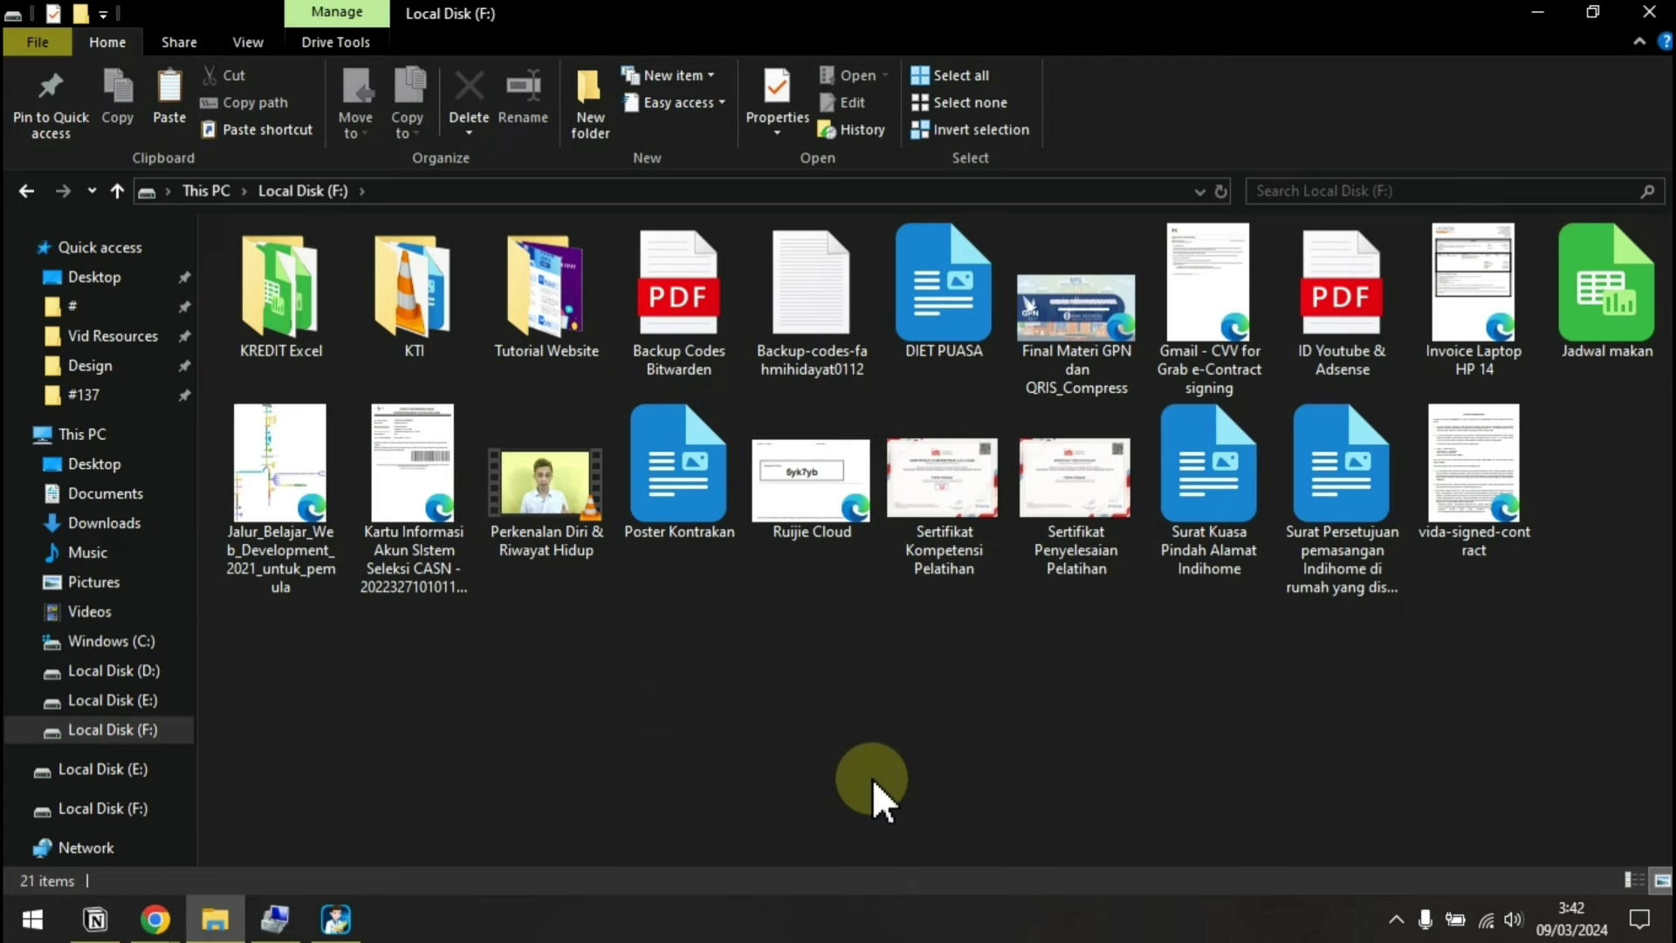
View the Sertifikat Kompetensi Pelatihan image and play several points of the Perkenalan Diri & Riwayat Hidup video on the repaired drive
double_click(974, 479)
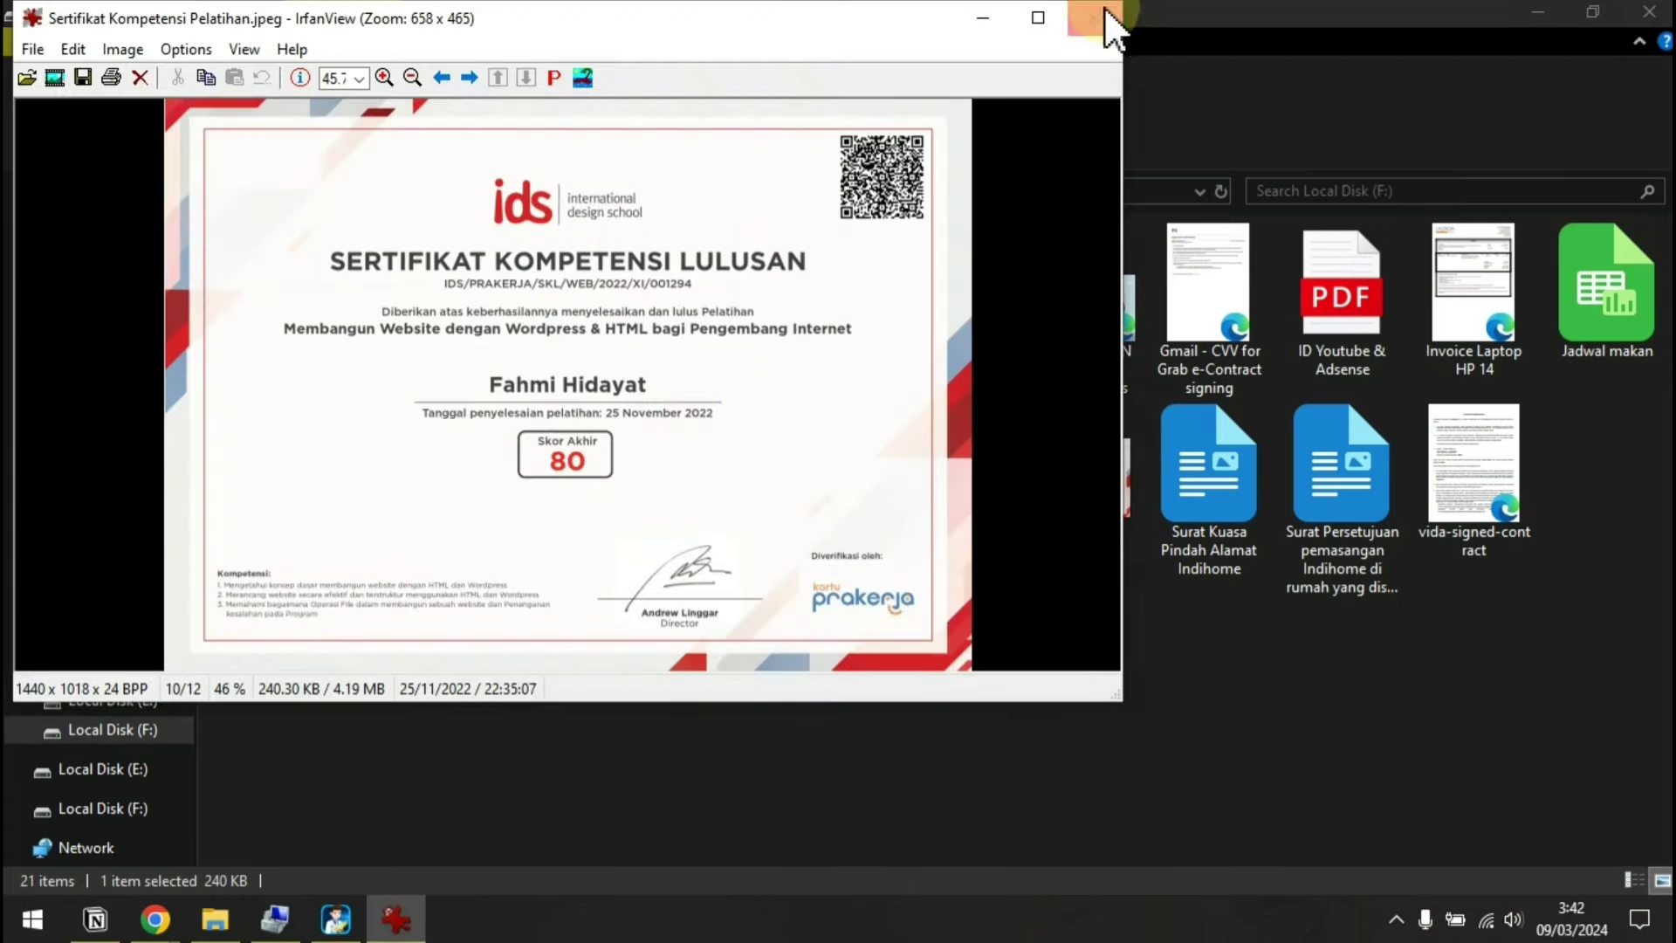
left_click(1107, 14)
left_click(589, 478)
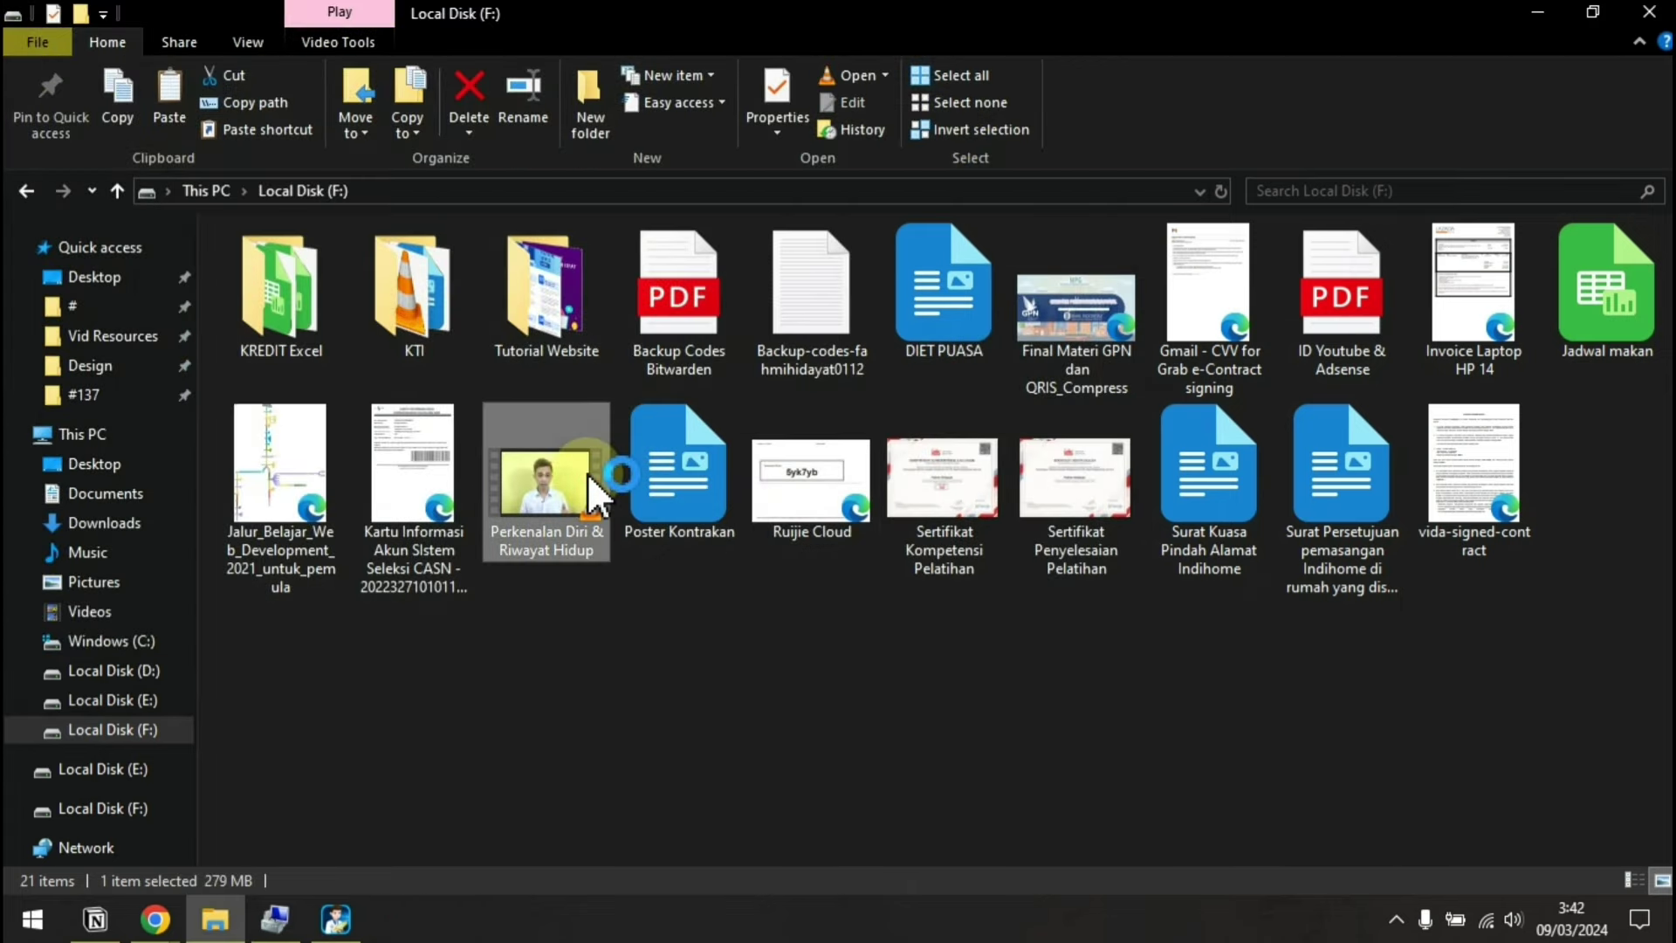
double_click(590, 476)
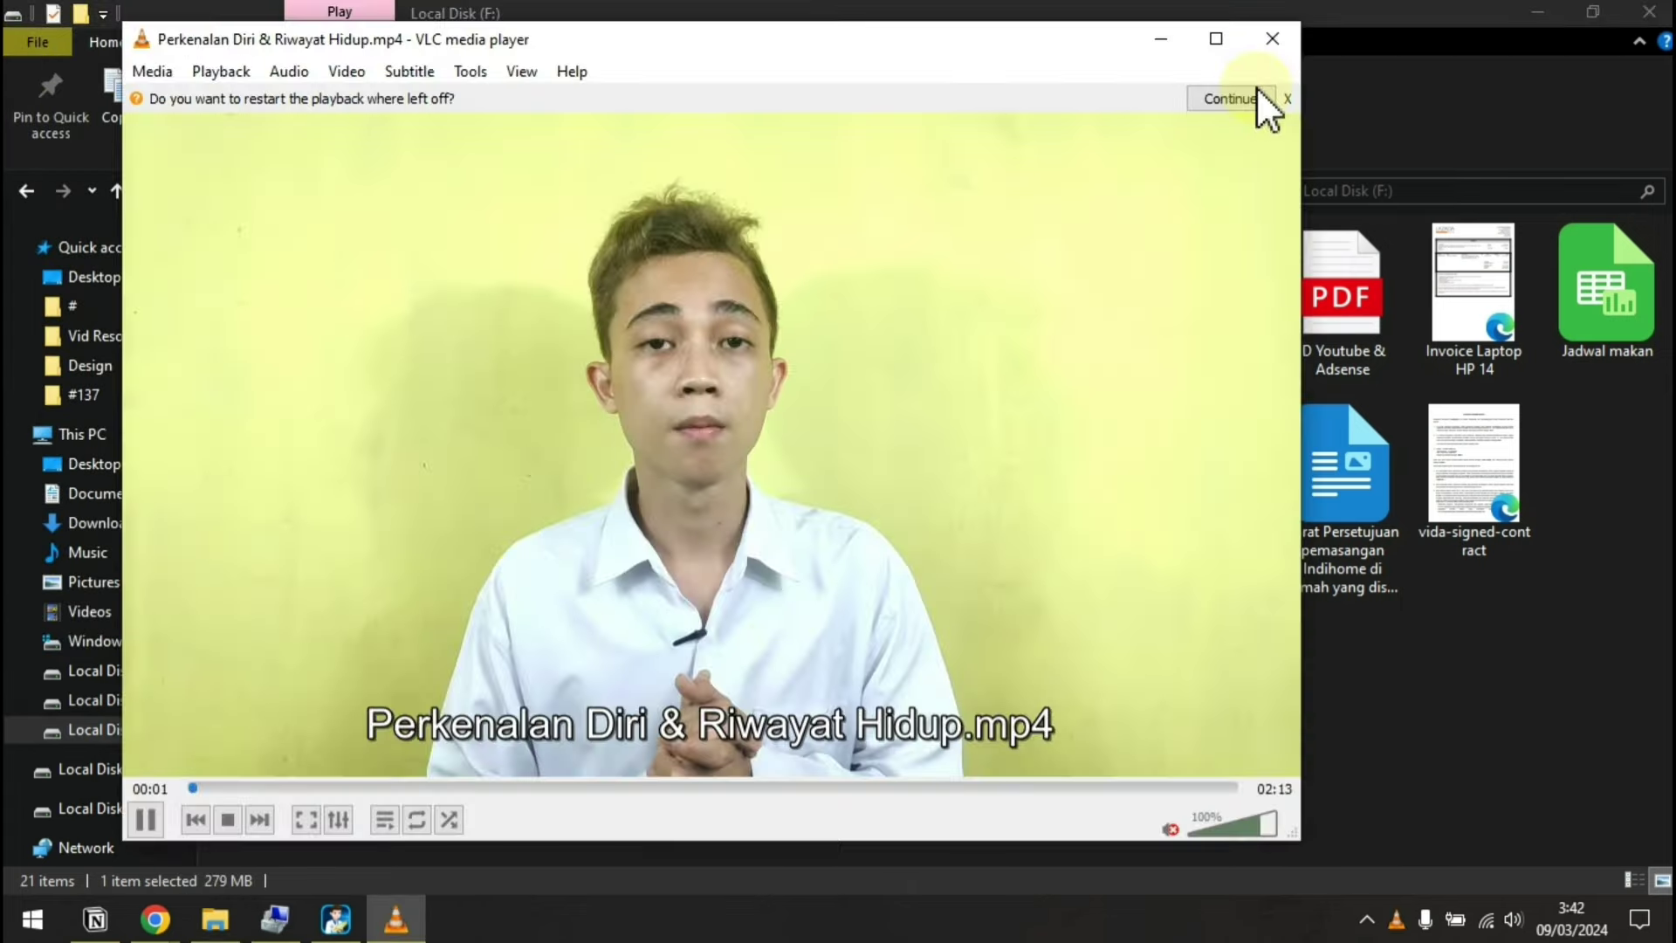
left_click(876, 790)
left_click(1154, 788)
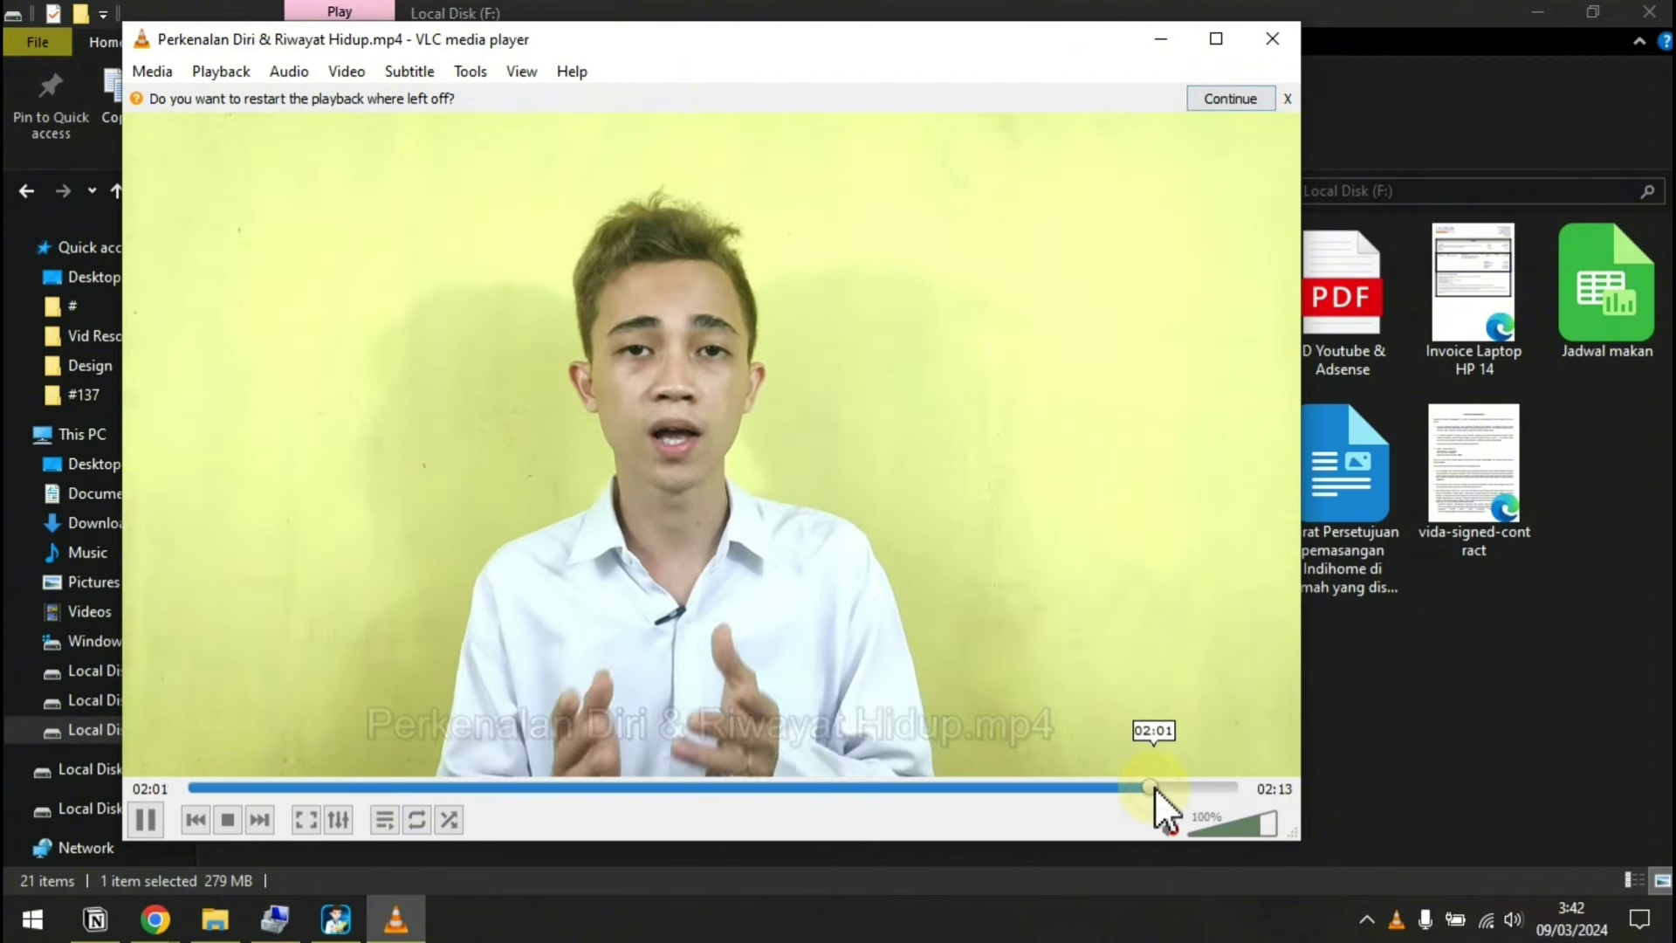
left_click(1272, 38)
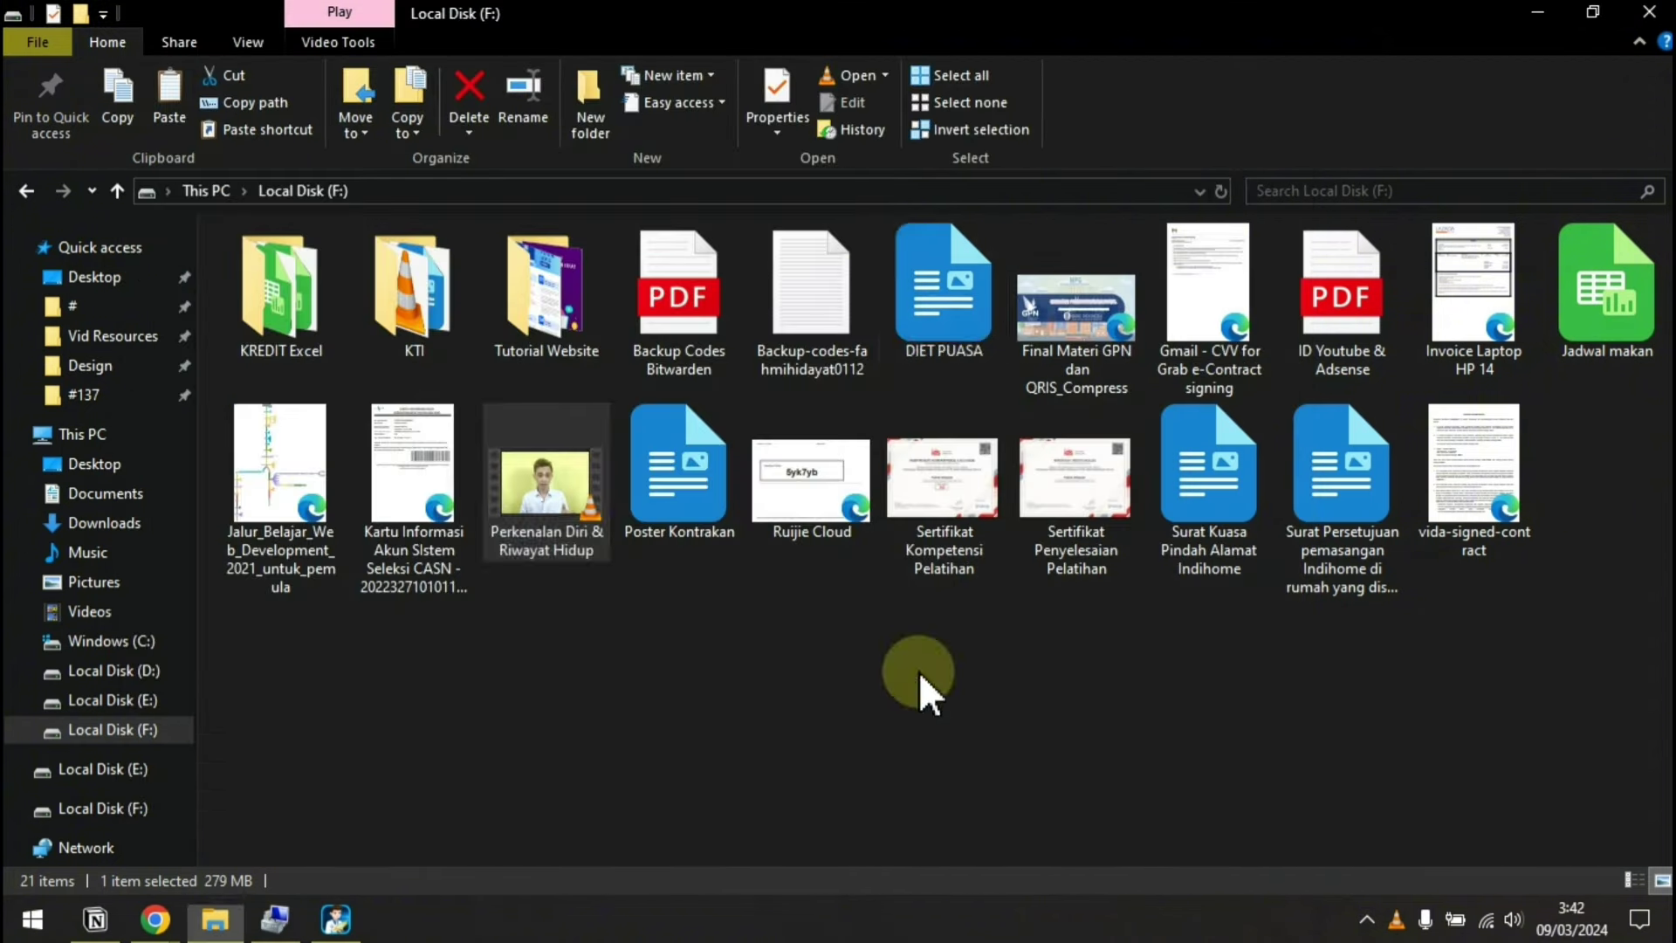
Open the DIET PUASA document on the repaired drive, look through its contents, and close it
left_click(924, 328)
double_click(924, 328)
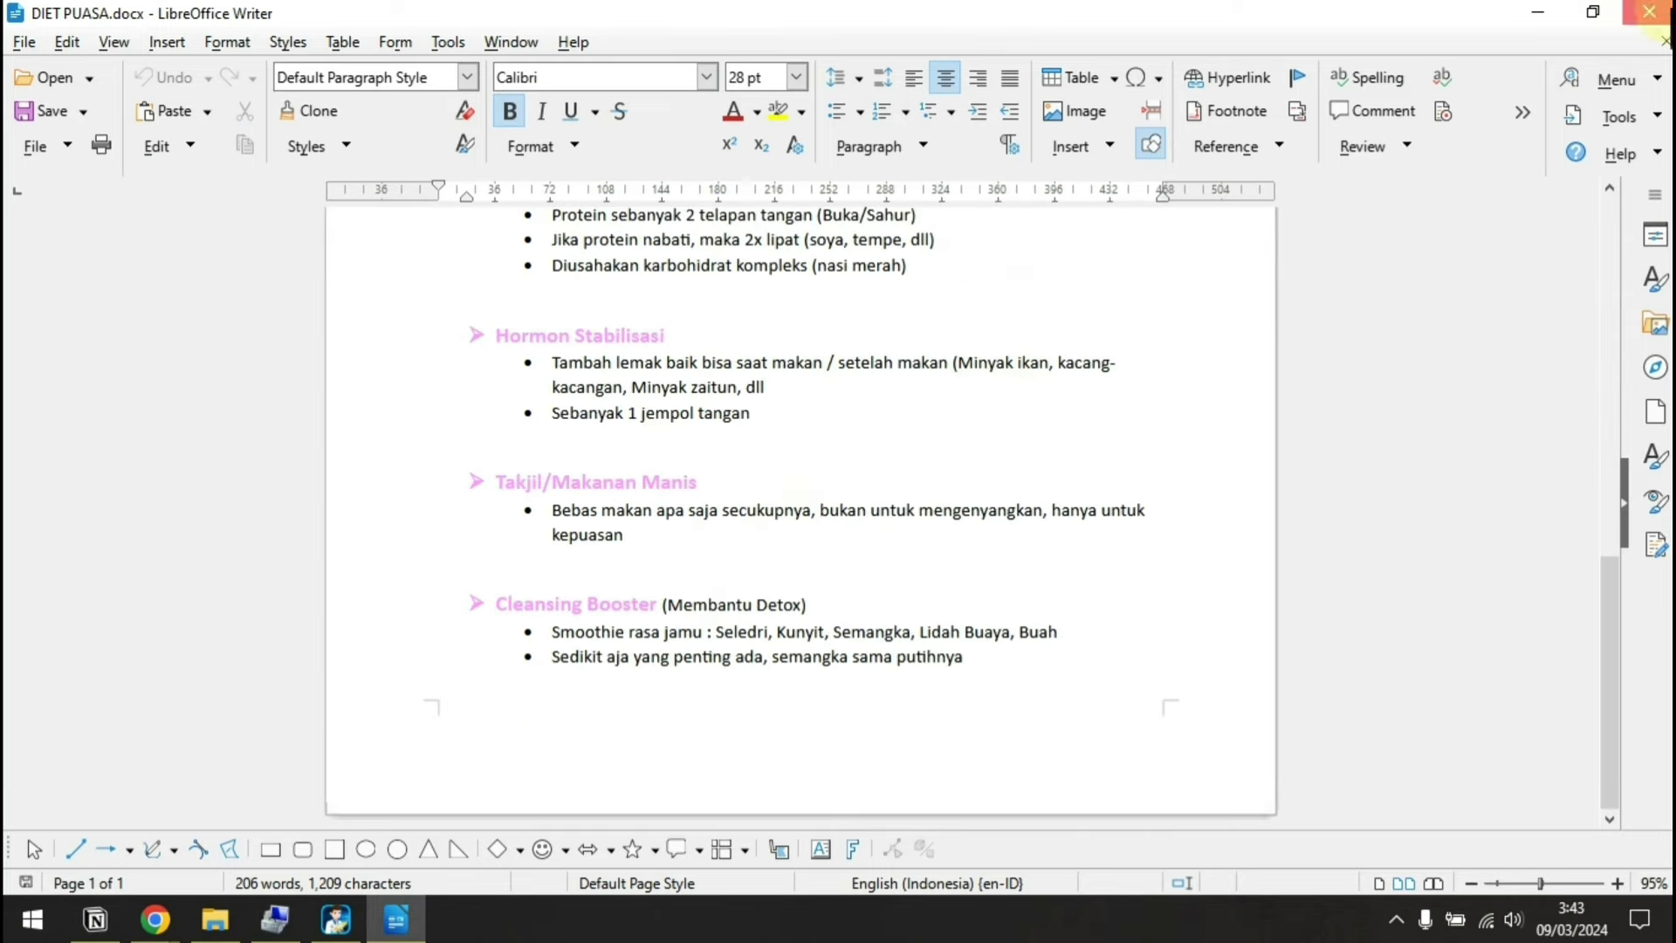
left_click(1650, 11)
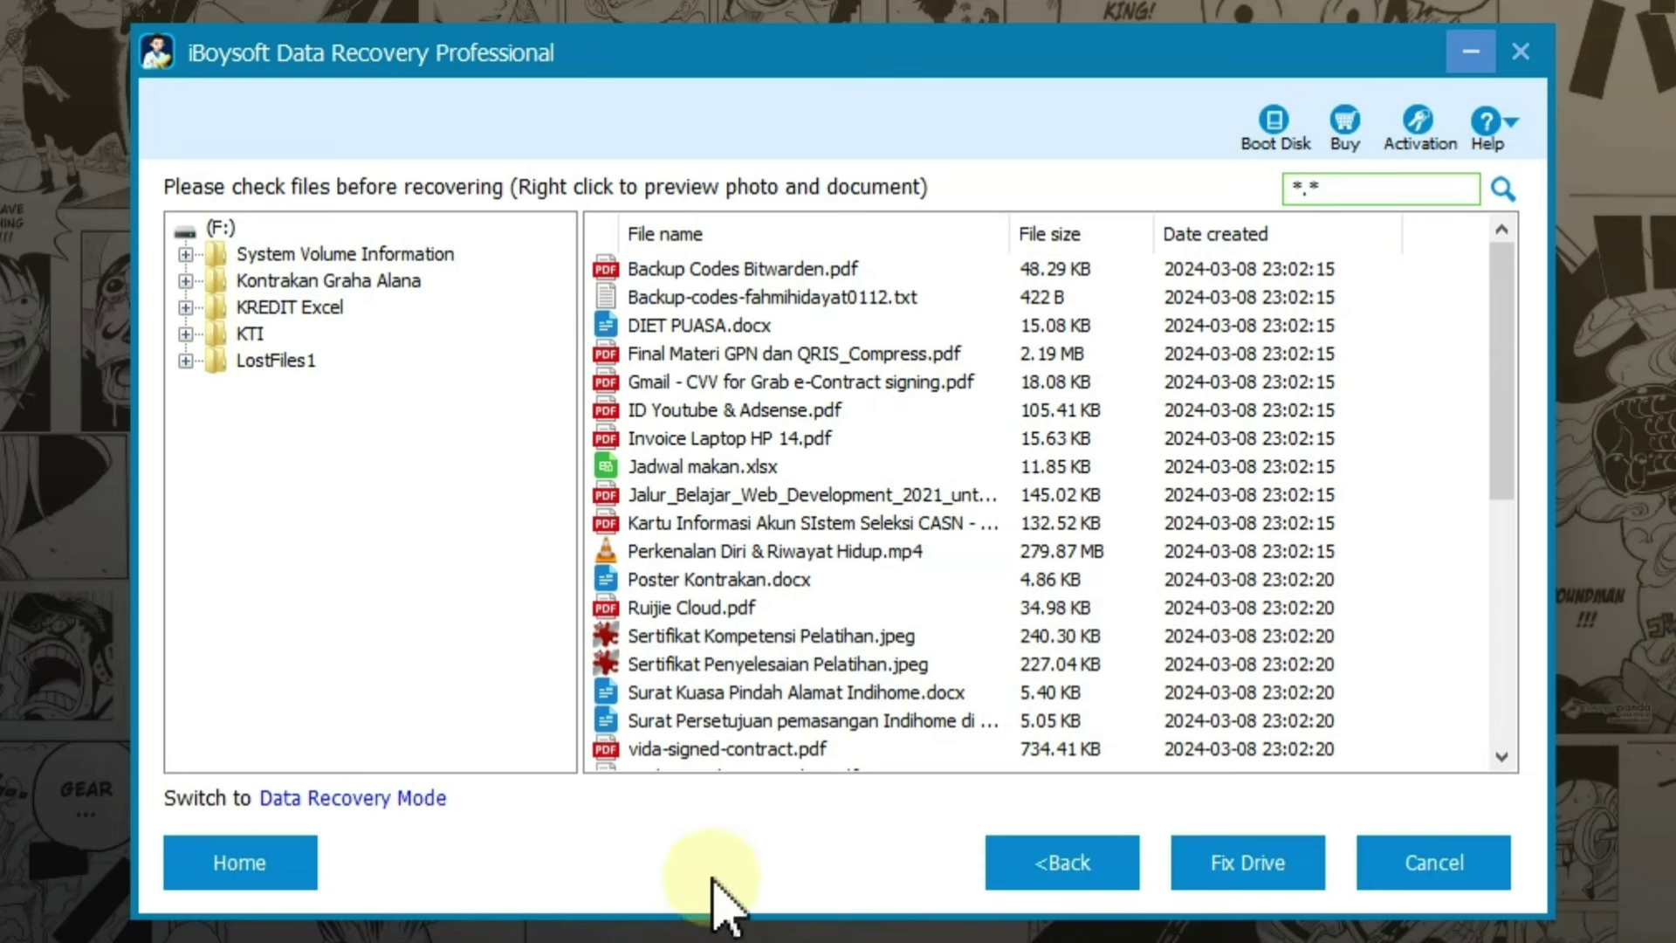
Switch to Data Recovery Mode and select all the files listed at the root of (F:)
left_click(360, 799)
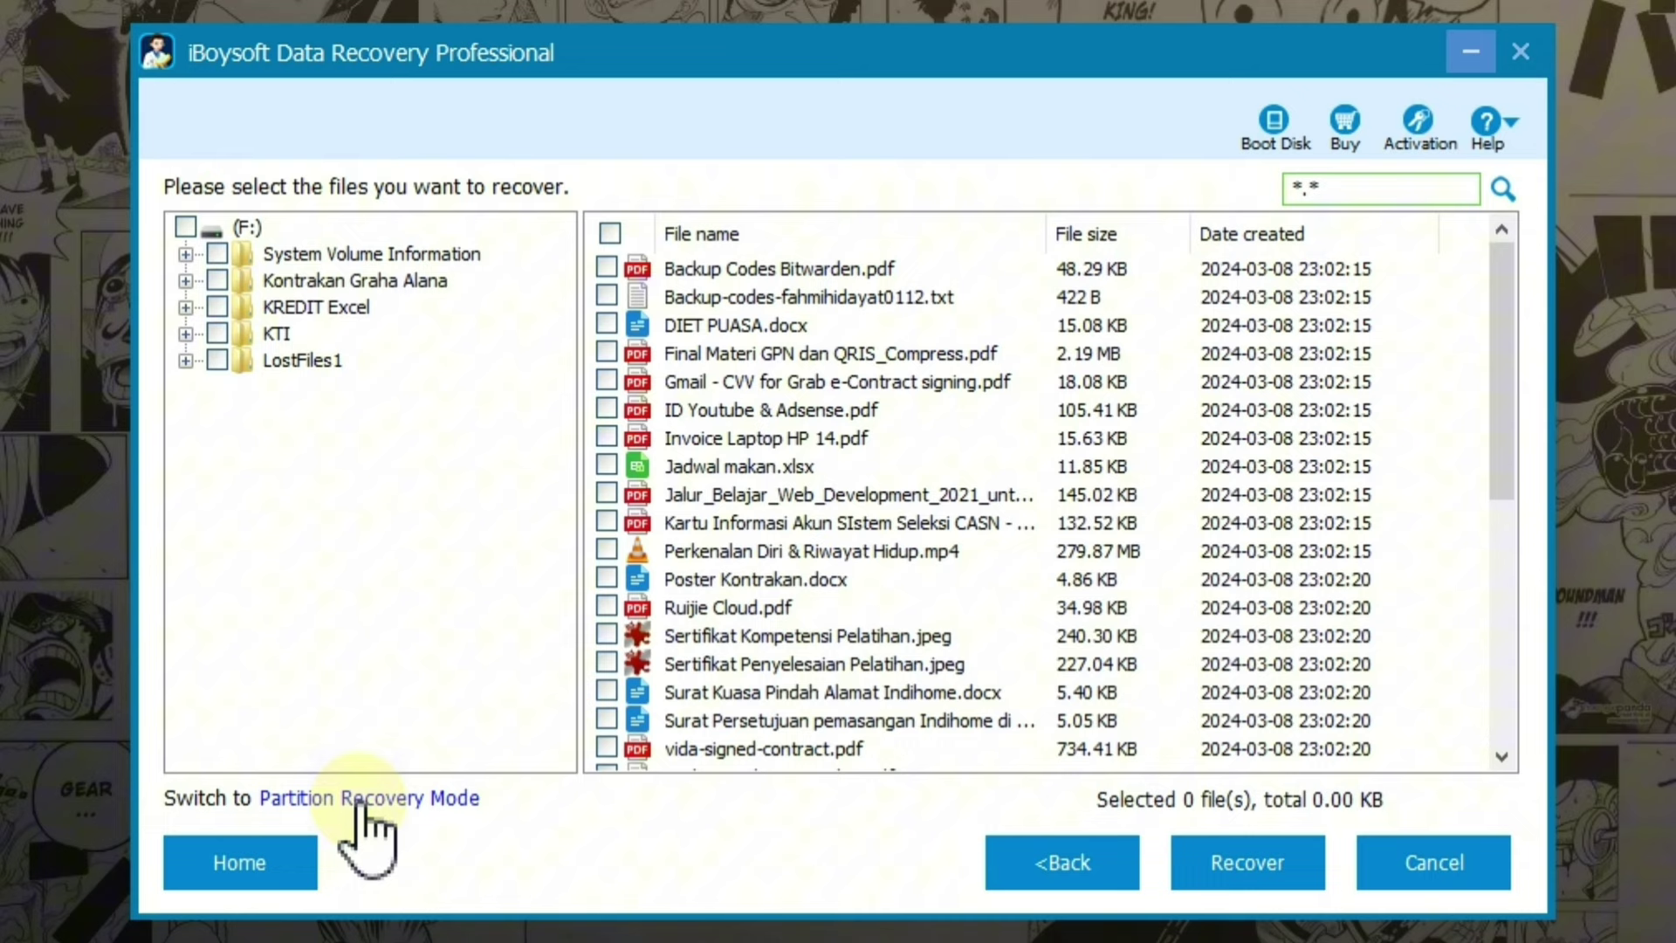
left_click(238, 228)
left_click(607, 267)
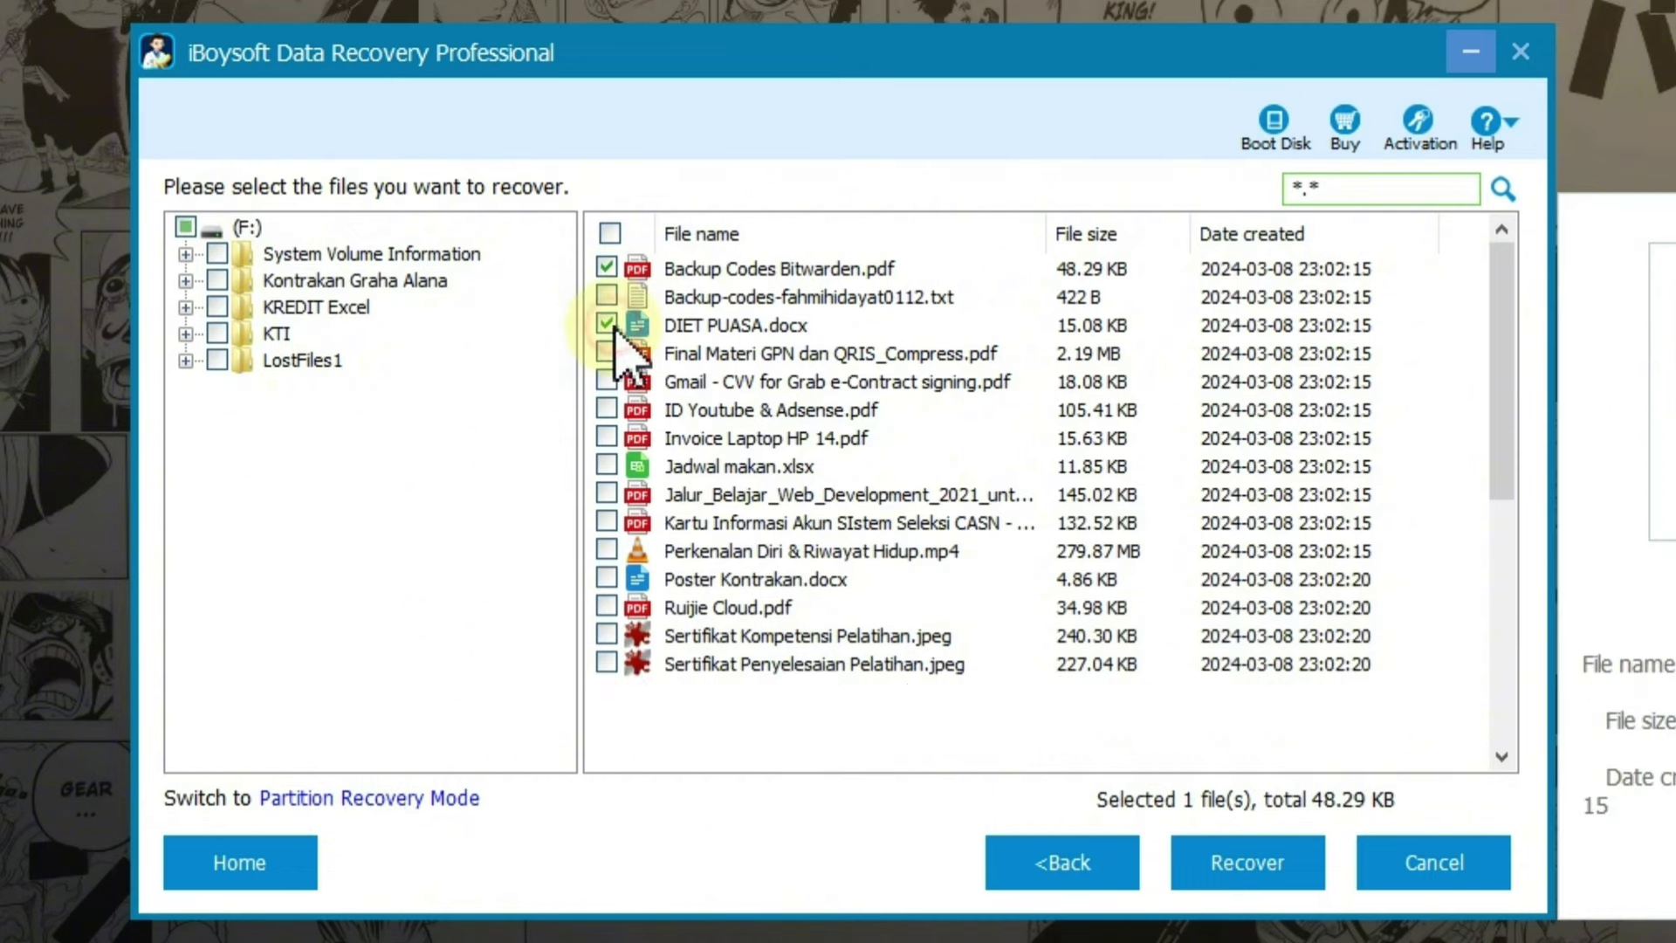
left_click(607, 325)
left_click(610, 233)
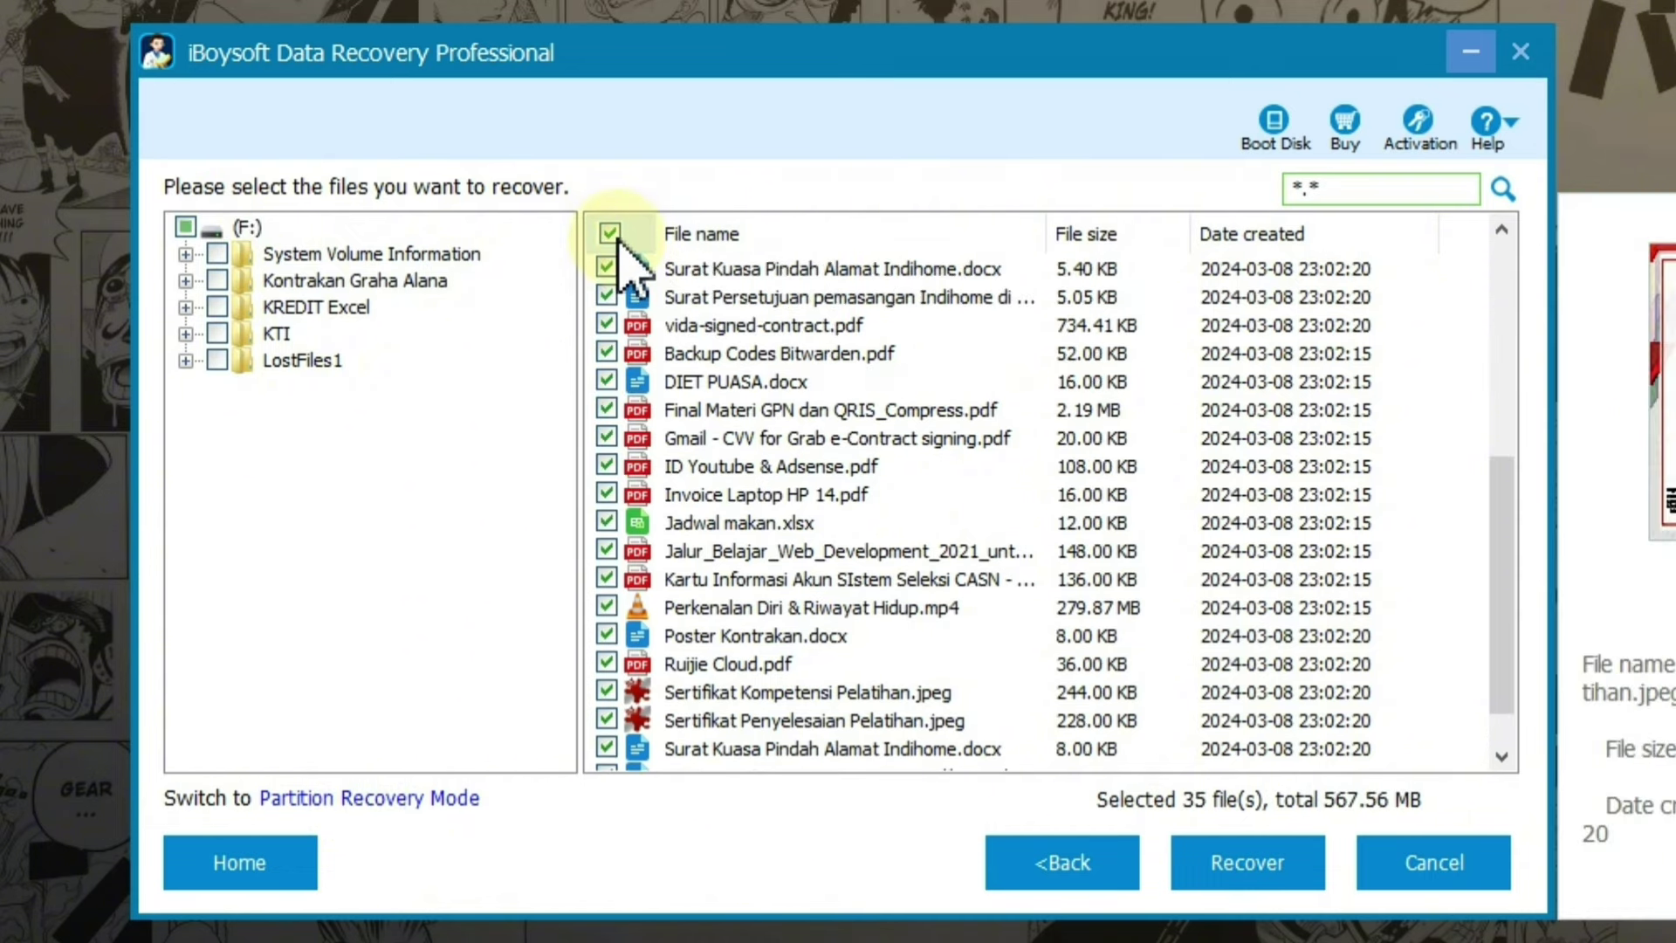
Recover the selected files into a new folder named recovery on Local Disk (E:)
left_click(1279, 881)
left_click(1268, 876)
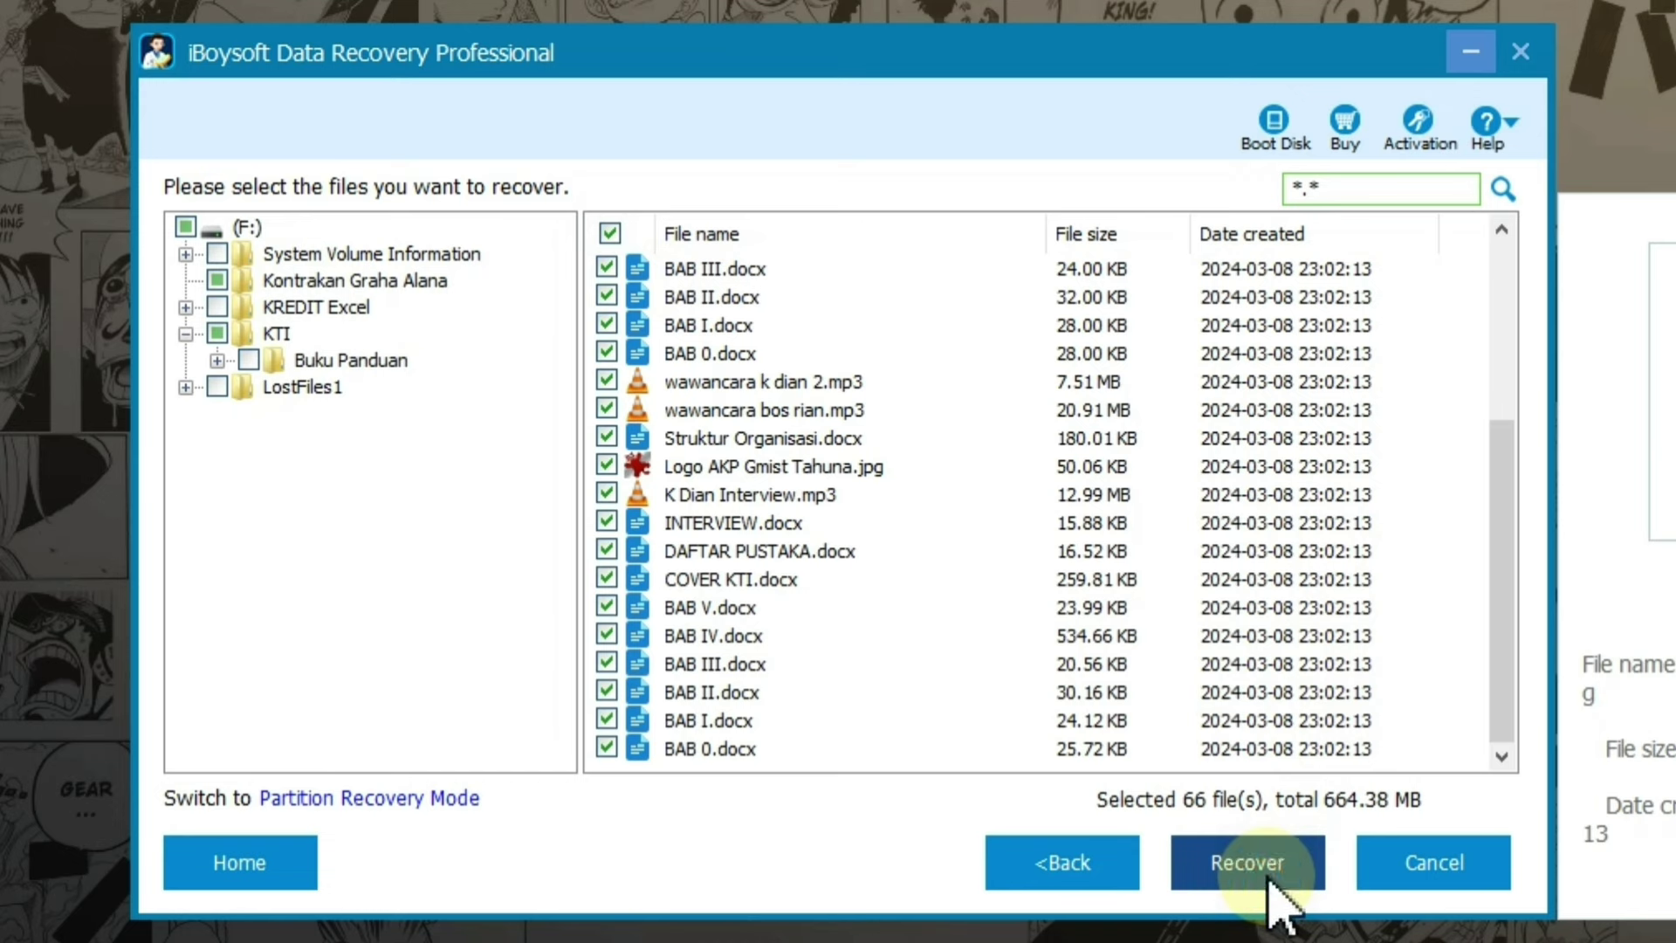
left_click(734, 550)
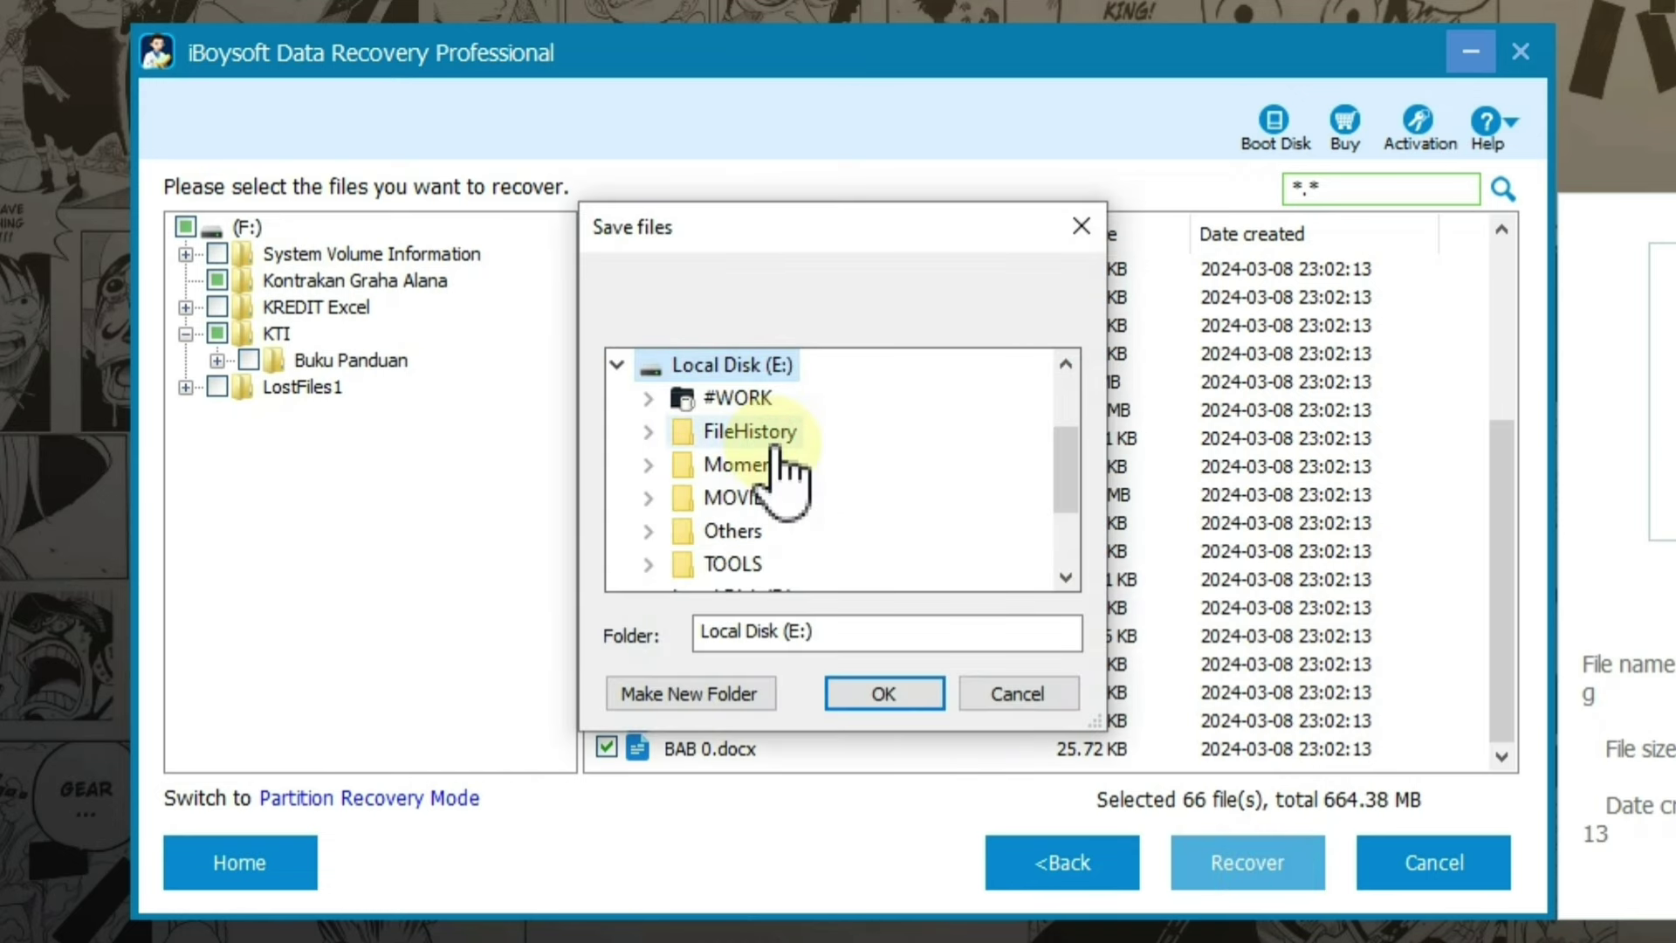
left_click(744, 699)
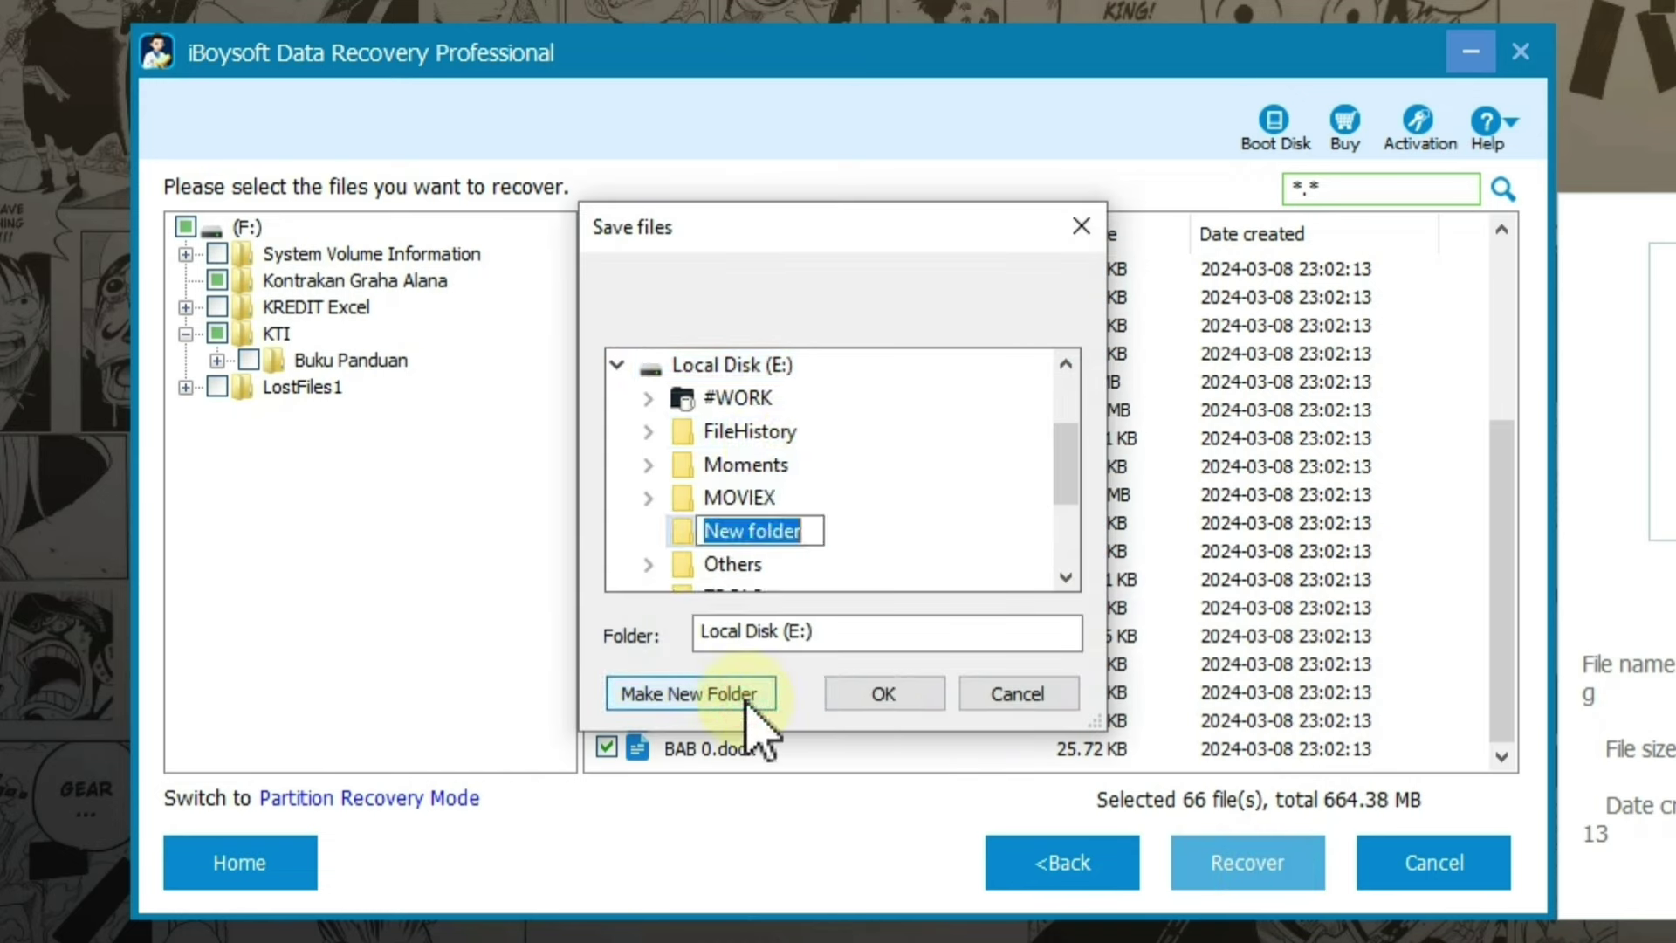
type("recovery")
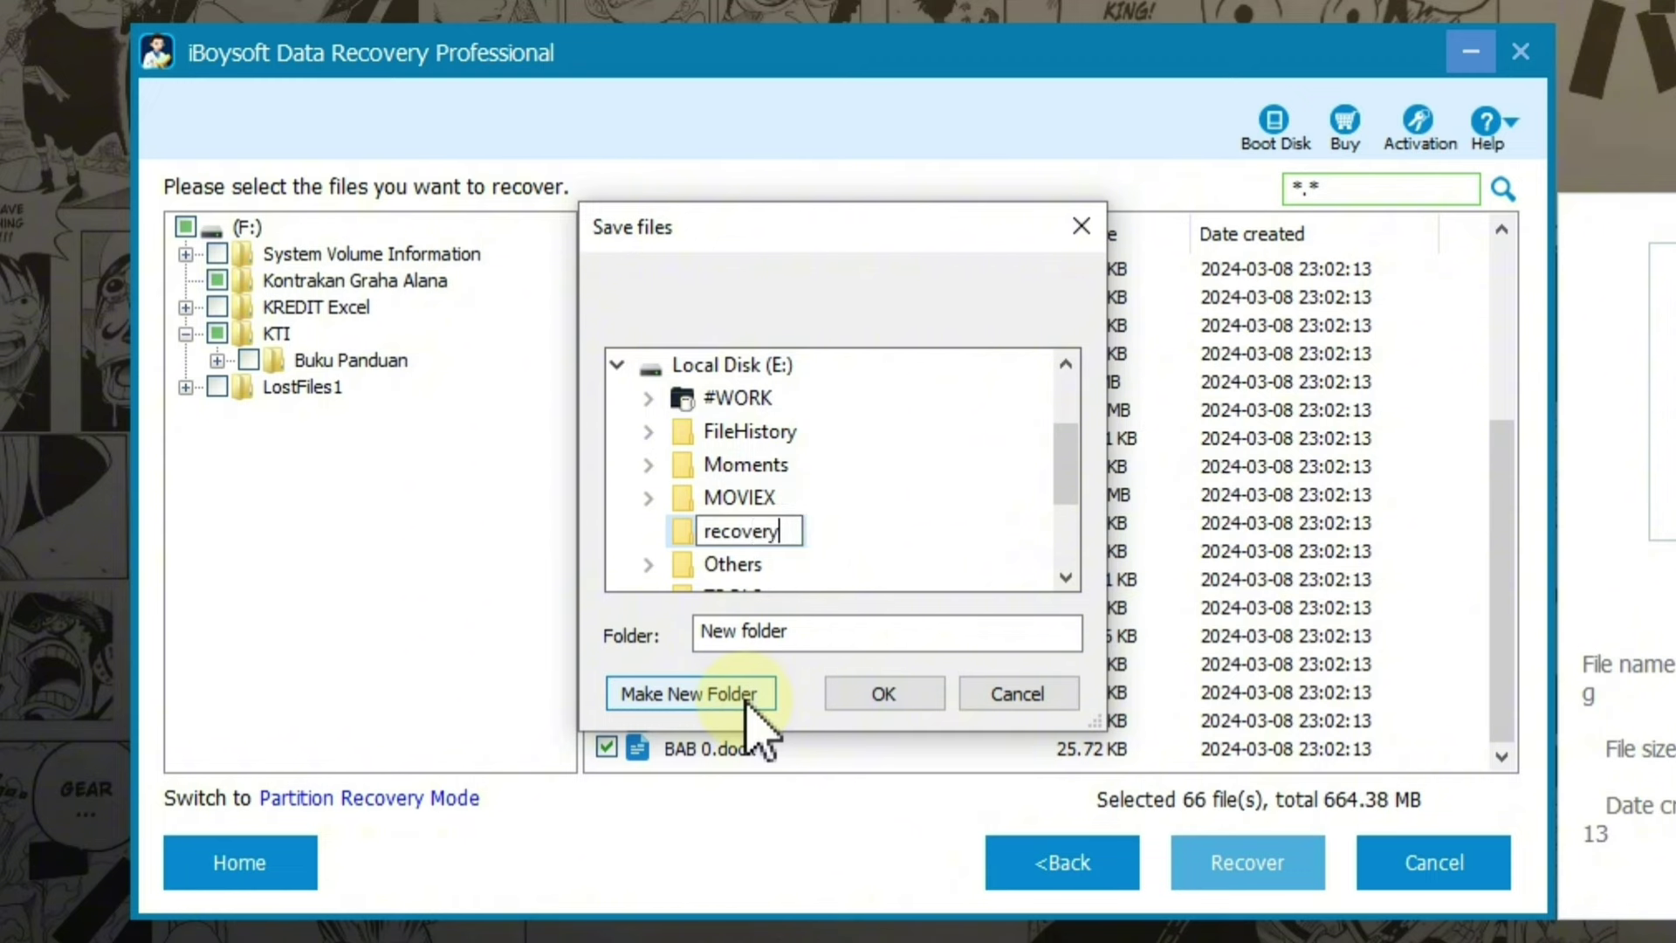
key("Return")
left_click(864, 696)
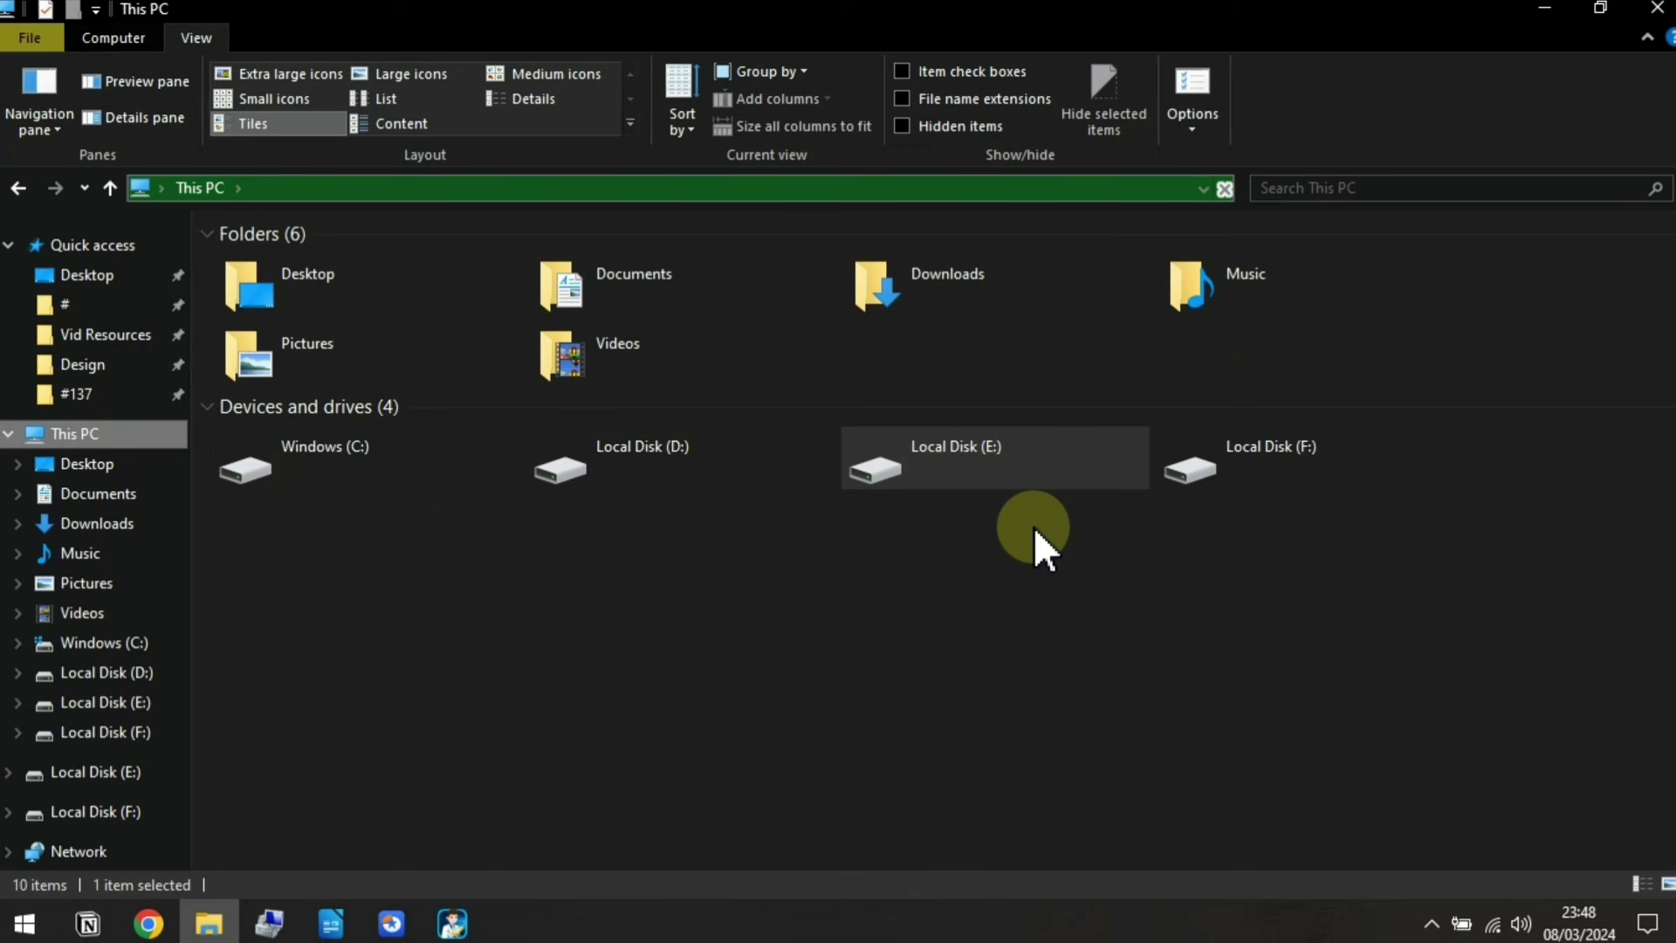
Switch to File Explorer and quick-format Local Disk (F:) as NTFS with a 4096-byte allocation unit size
double_click(1240, 468)
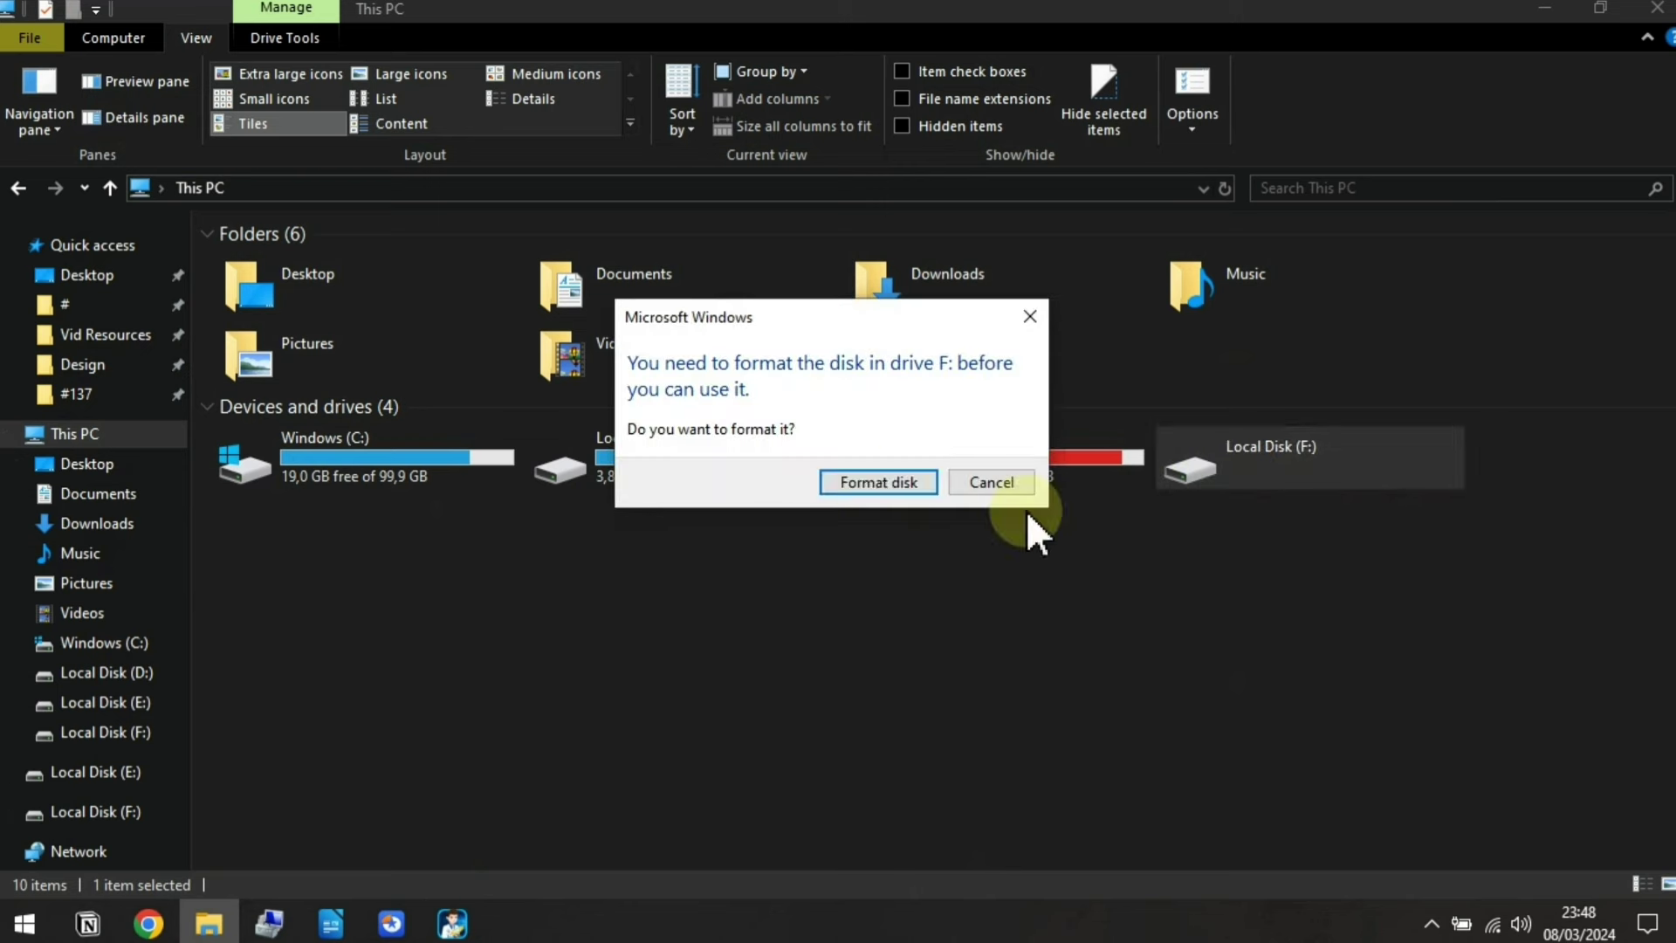
left_click(877, 483)
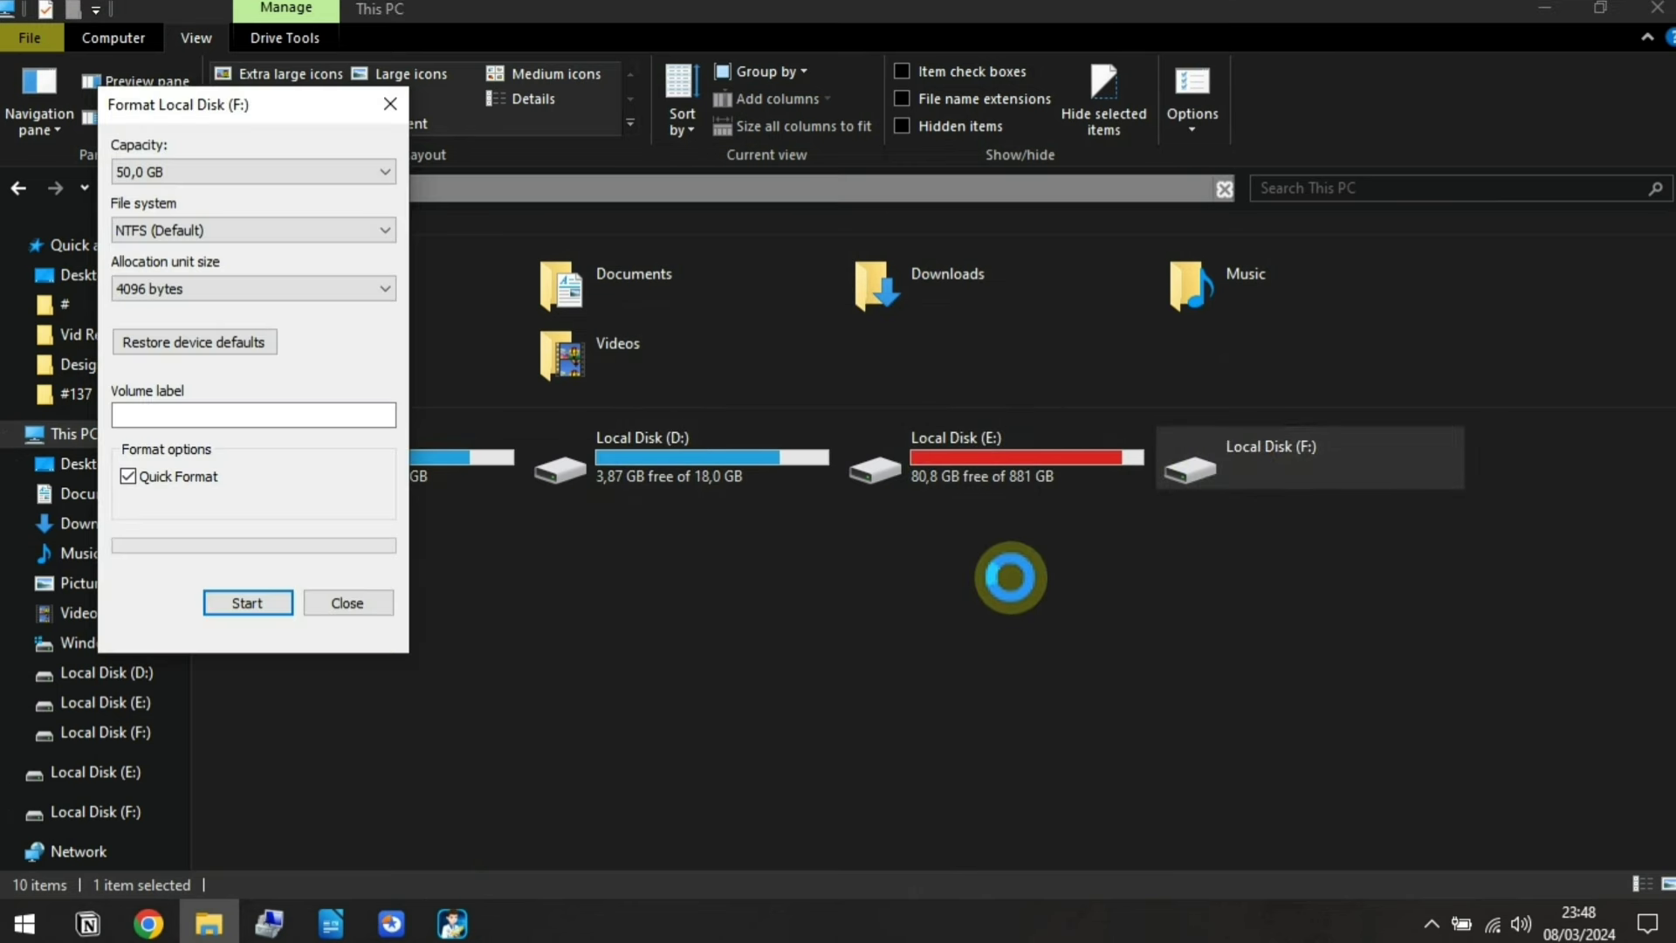
left_click(247, 604)
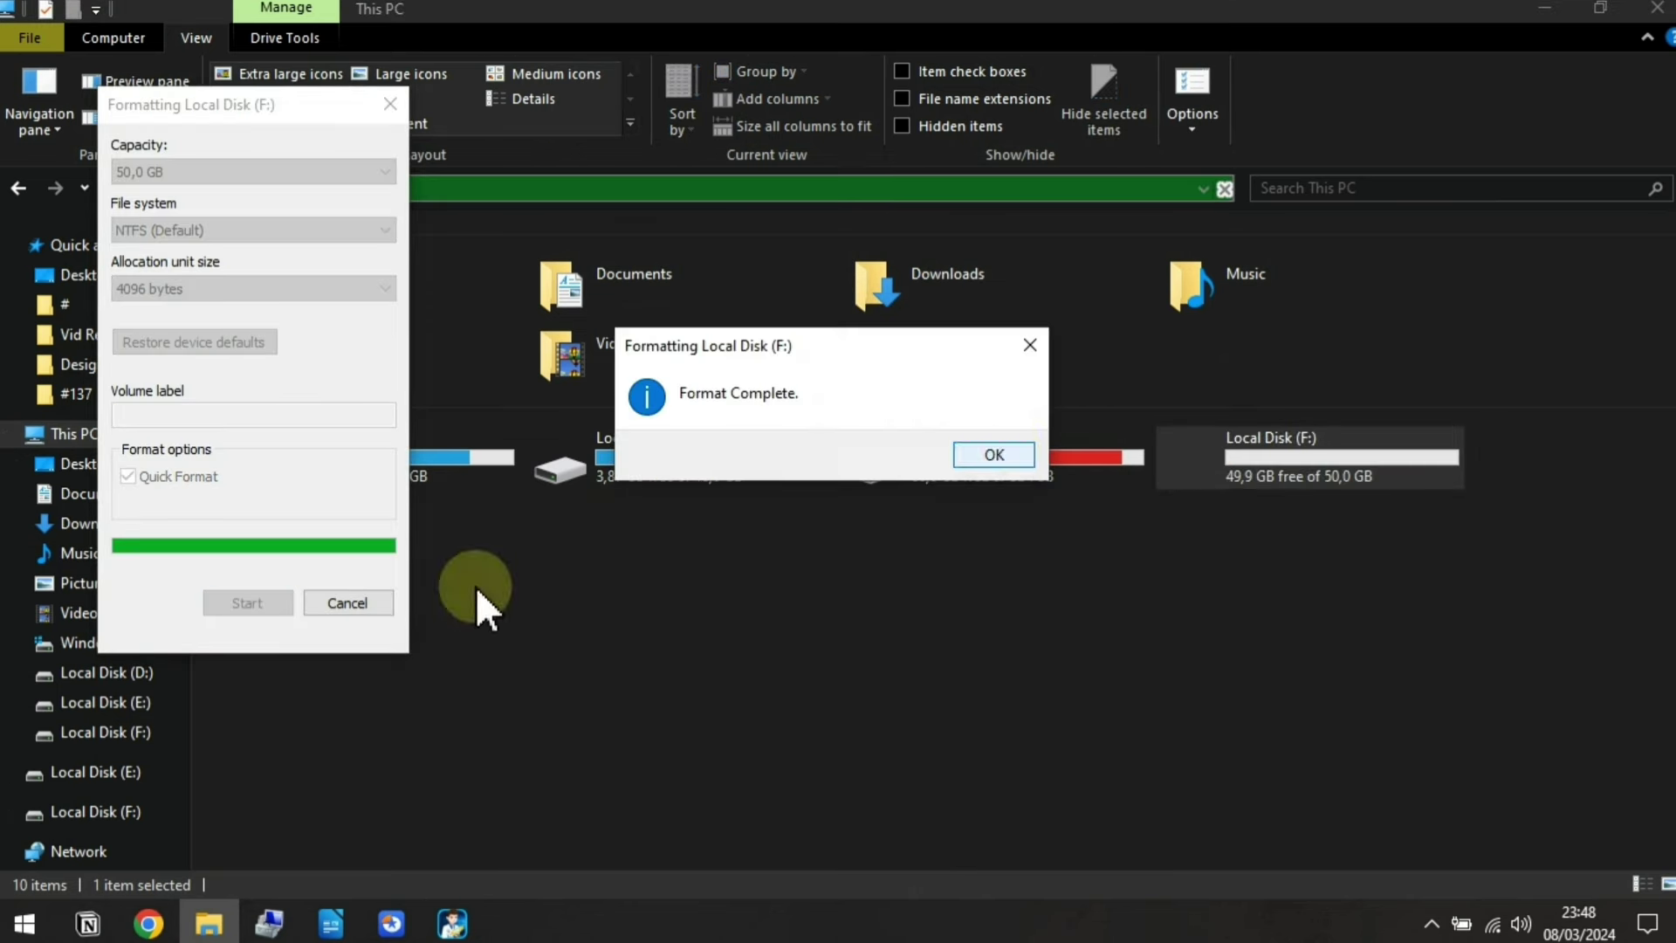
key("Return")
Open the recovery folder on Local Disk (E:), go into its (F#) subfolder, and select all recovered items
double_click(1013, 470)
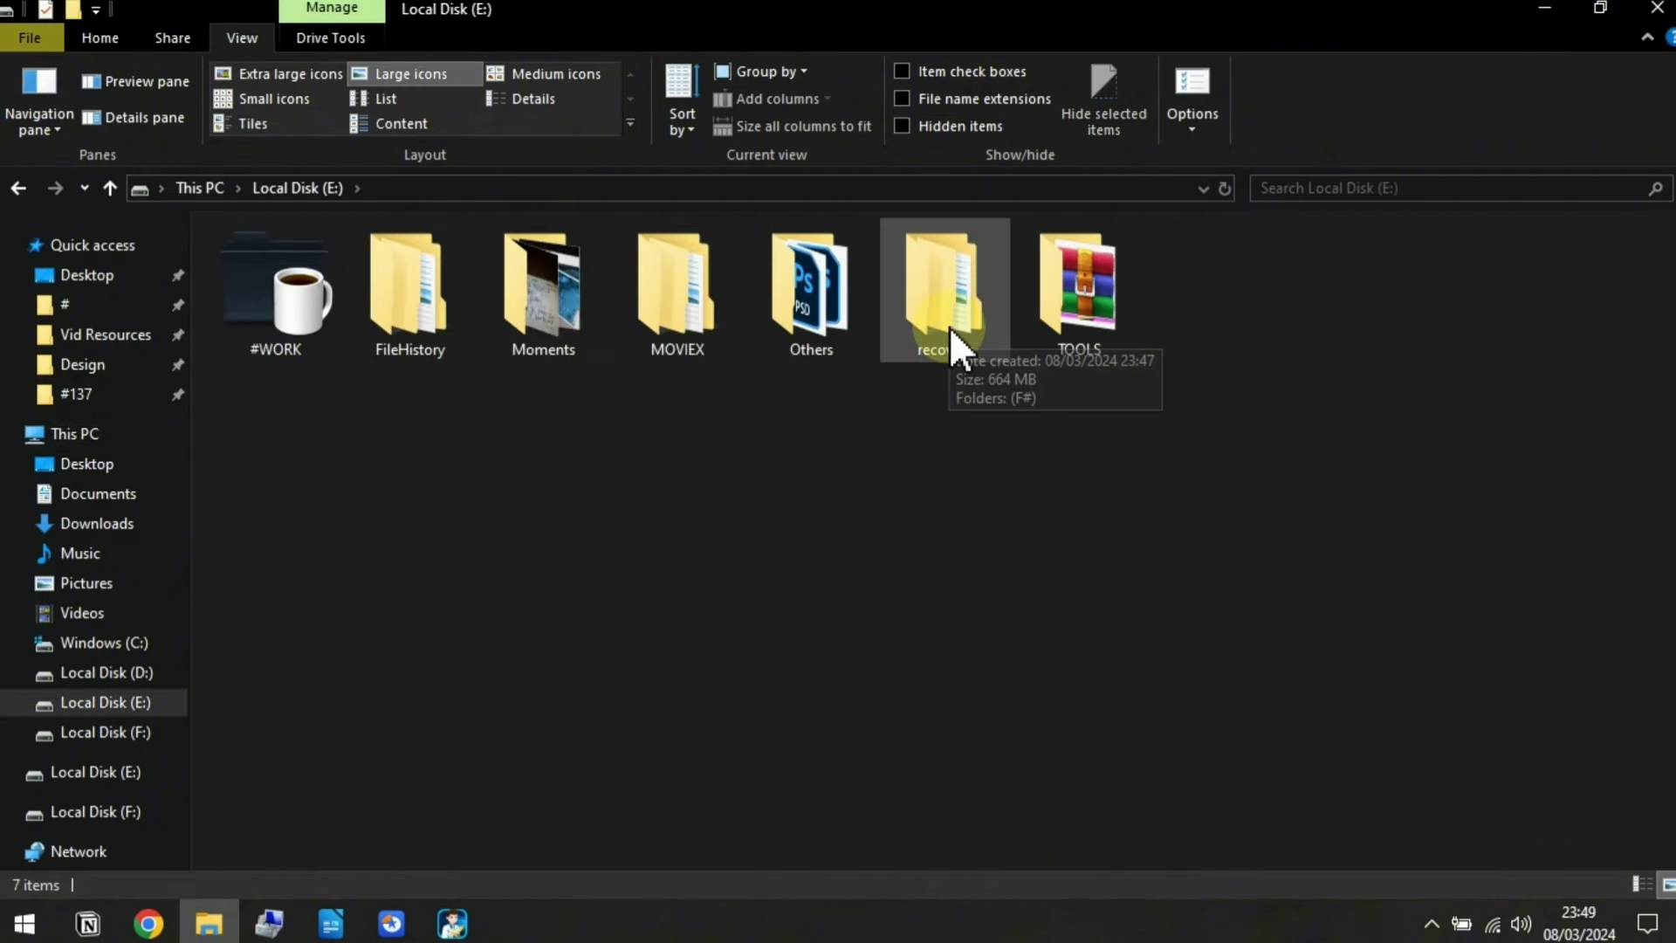
left_click(950, 326)
double_click(950, 327)
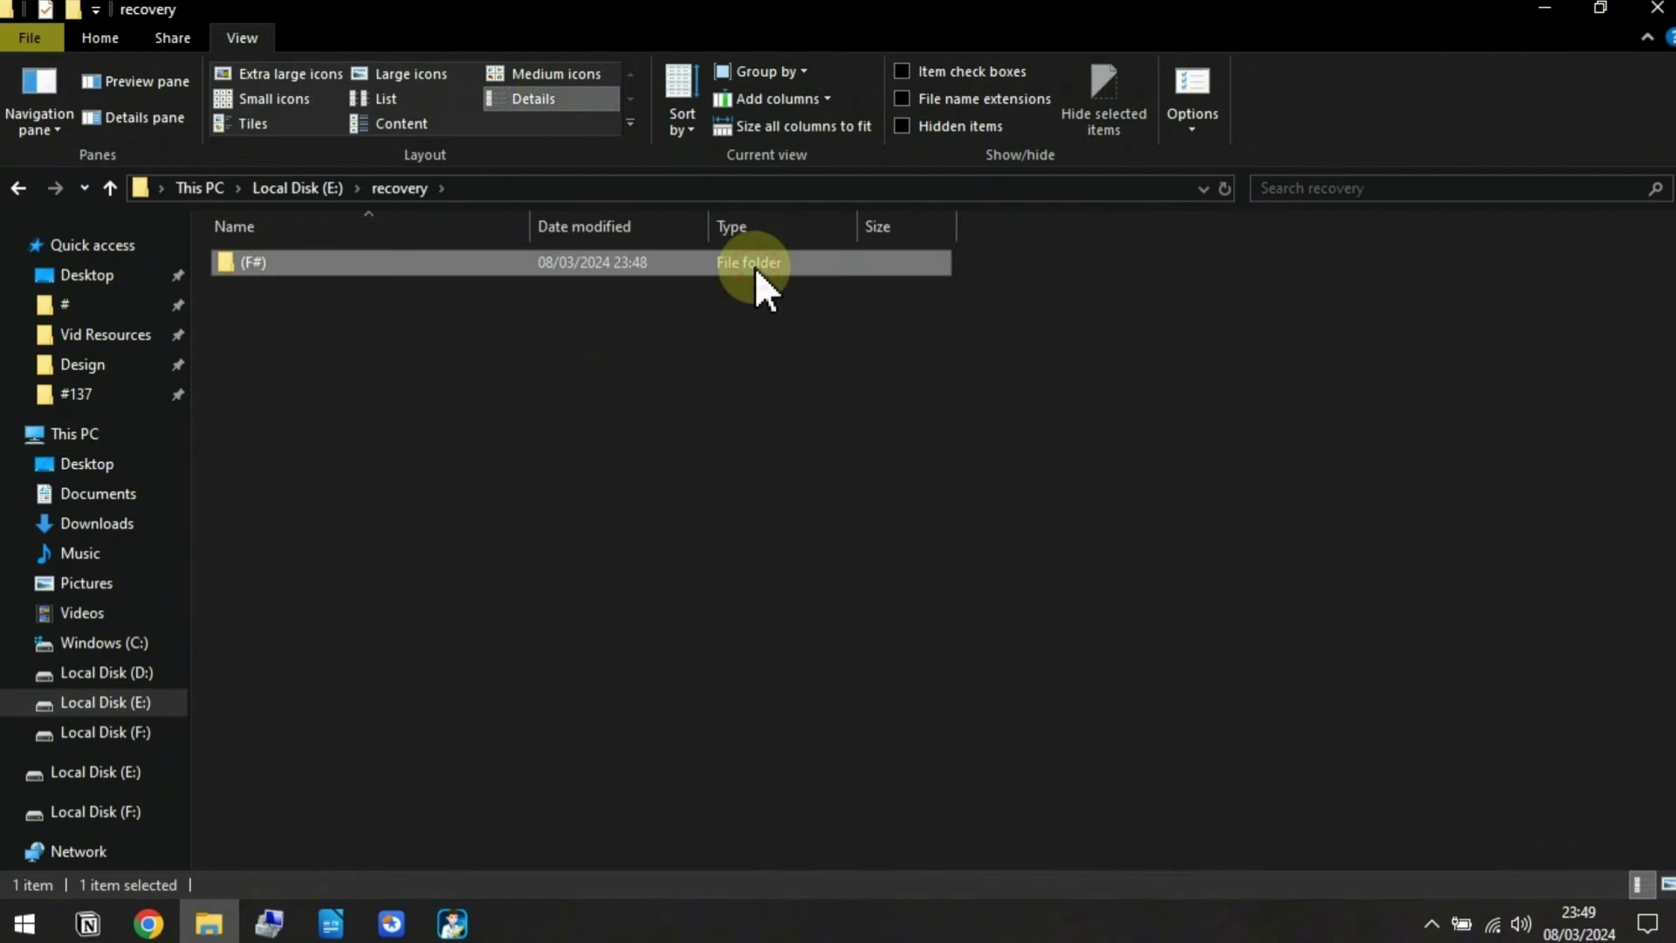
double_click(755, 266)
key("ctrl+a")
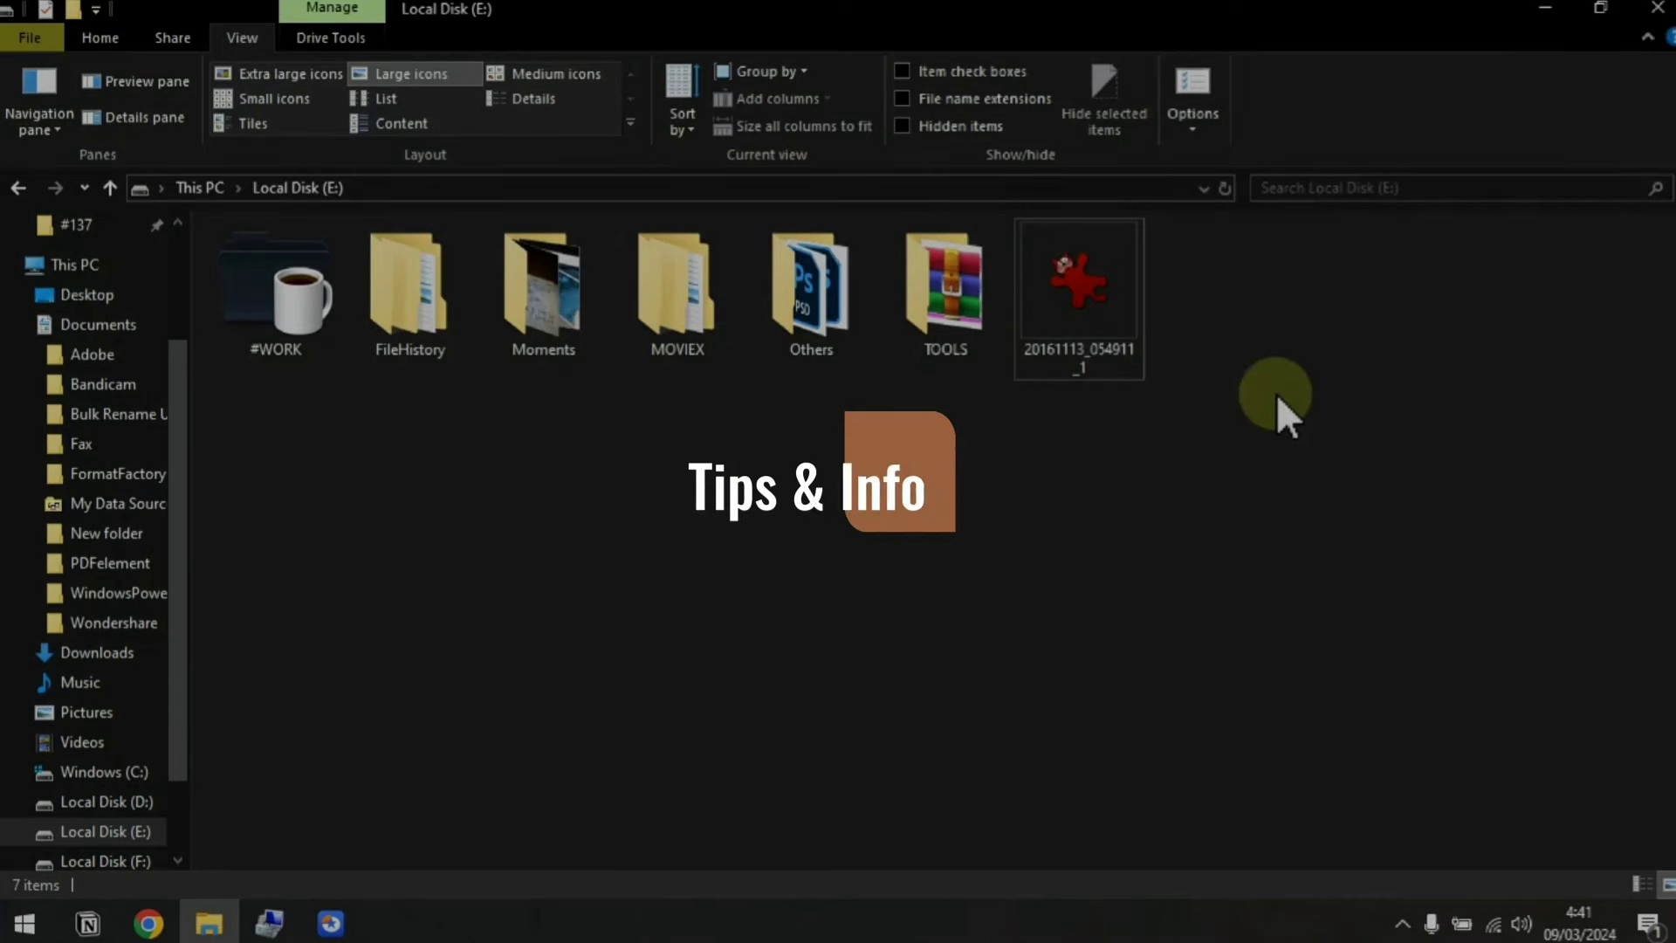
Try to open the 20161113_054911_1 image on Local Disk (E:) in IrfanView
left_click(1120, 328)
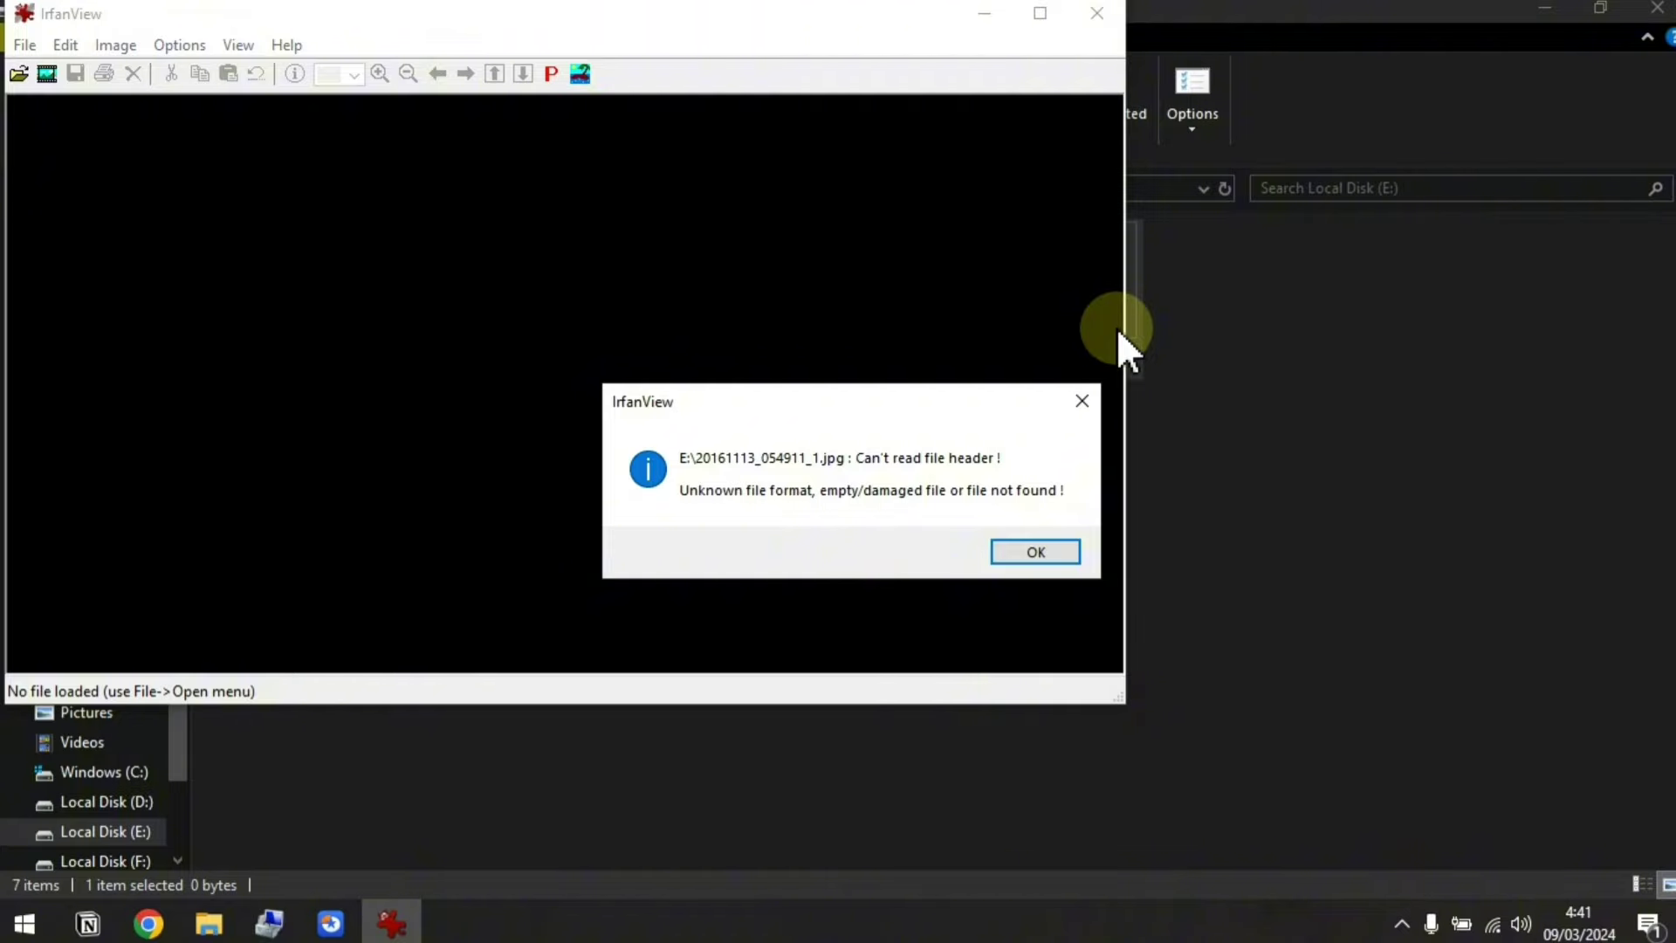
left_click(1033, 558)
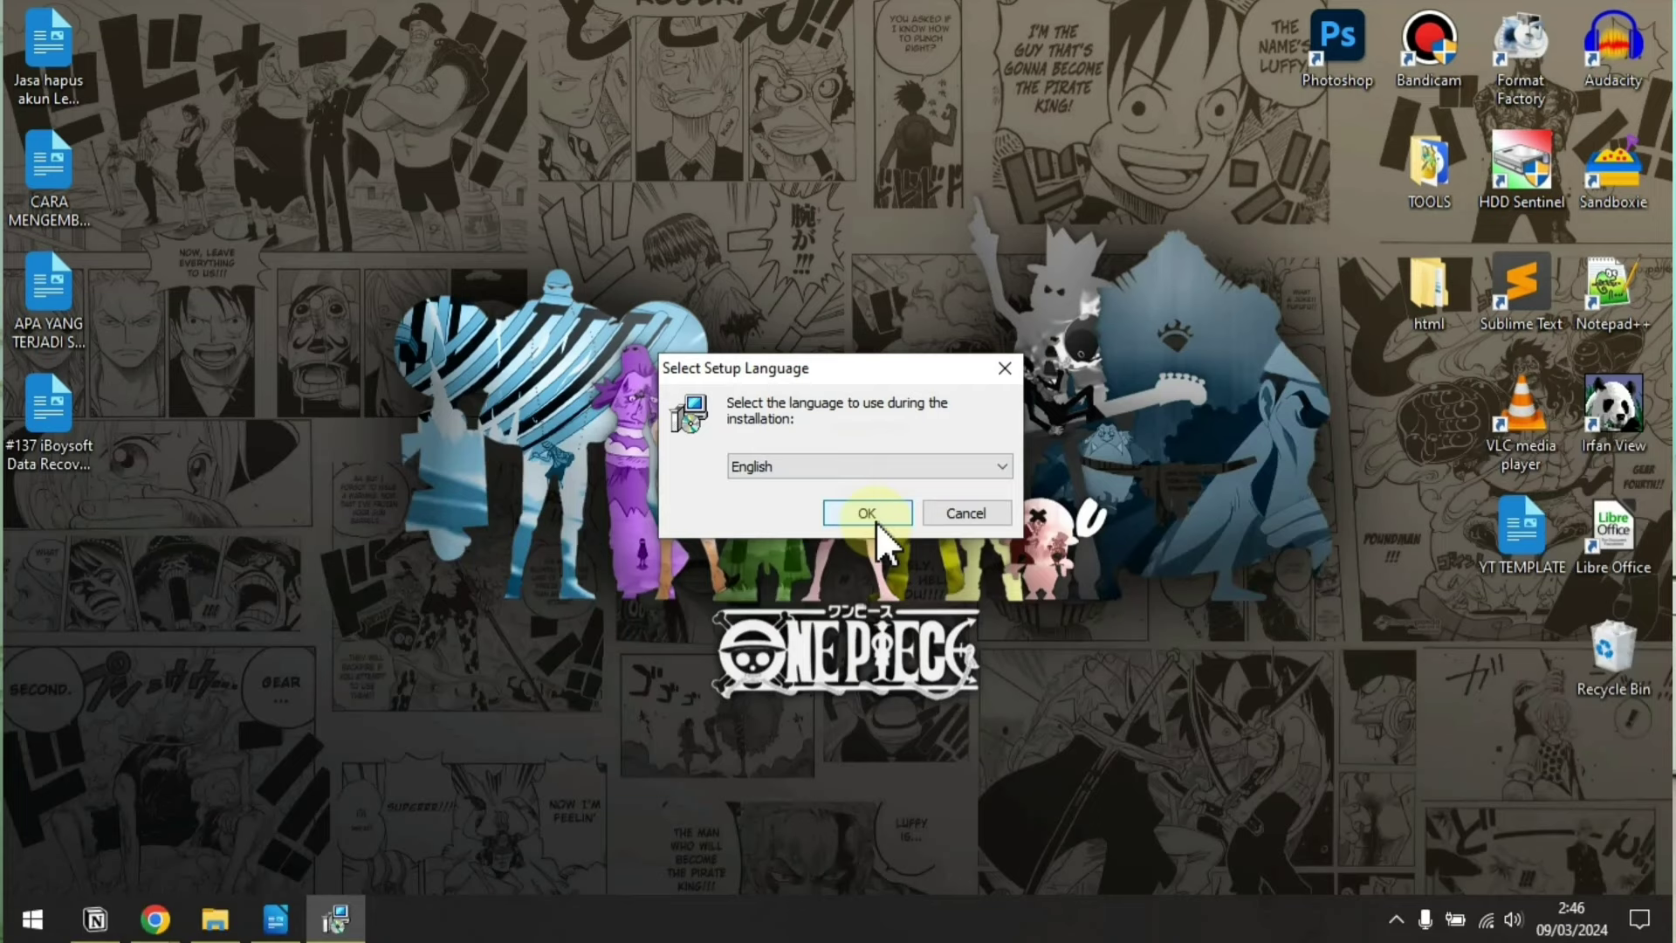
Accept English as the setup language for the installation
left_click(877, 521)
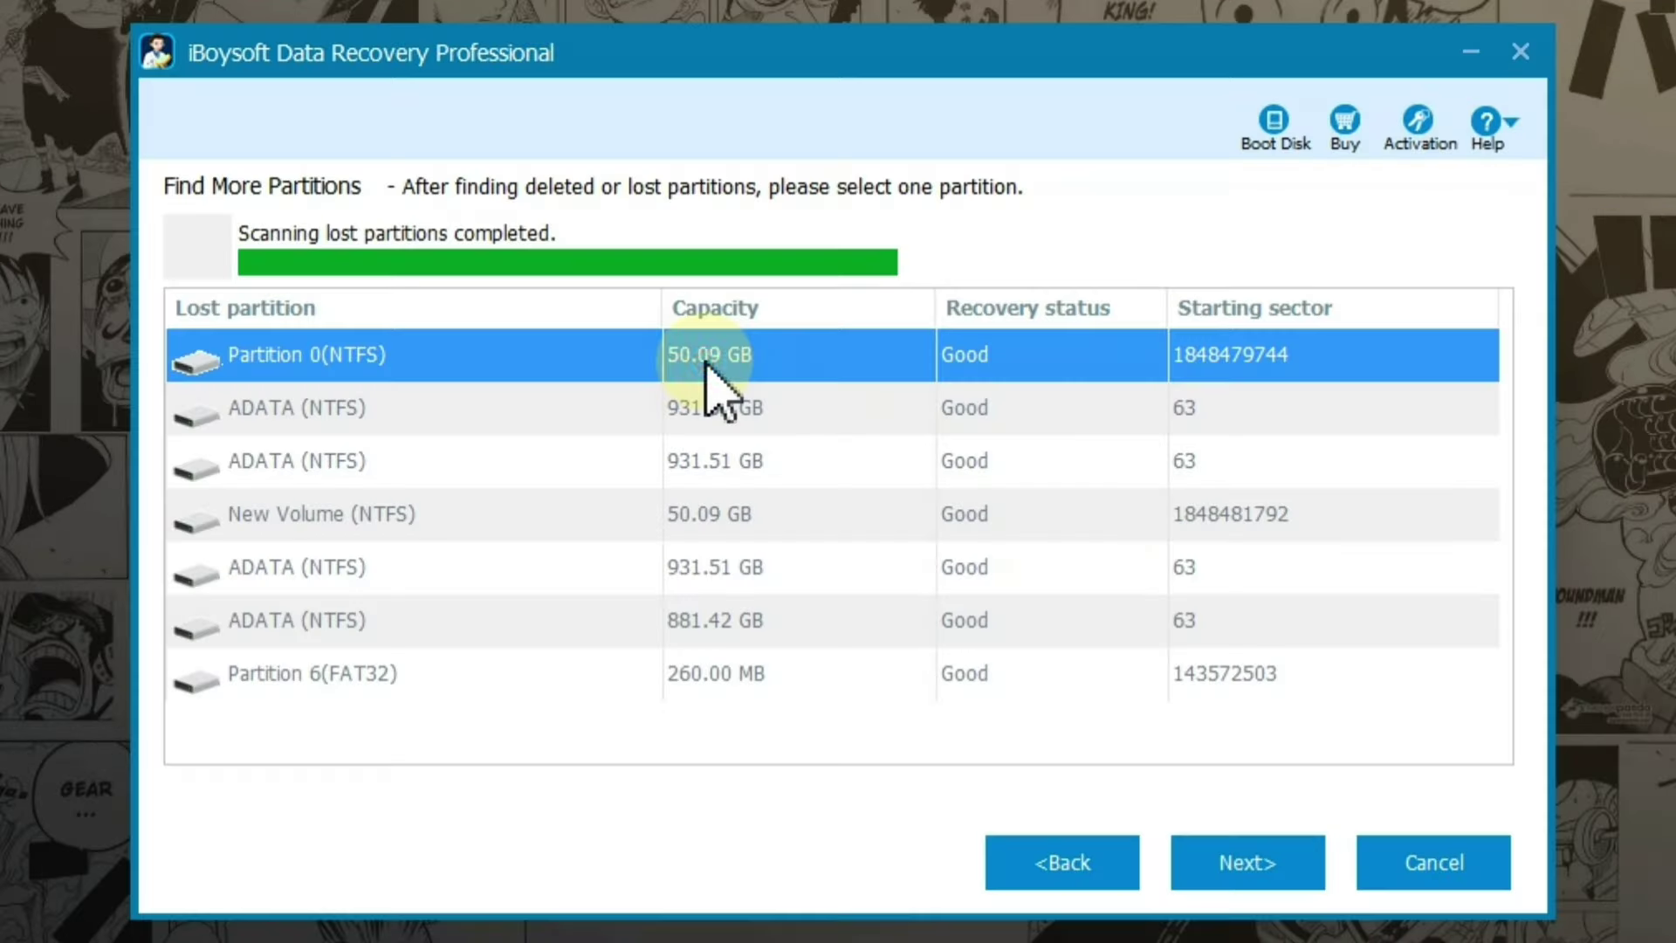
Open the 50.09 GB Partition 0 (NTFS) and review the files in Volume 0 and its KREDIT Excel and KTI folders
double_click(709, 366)
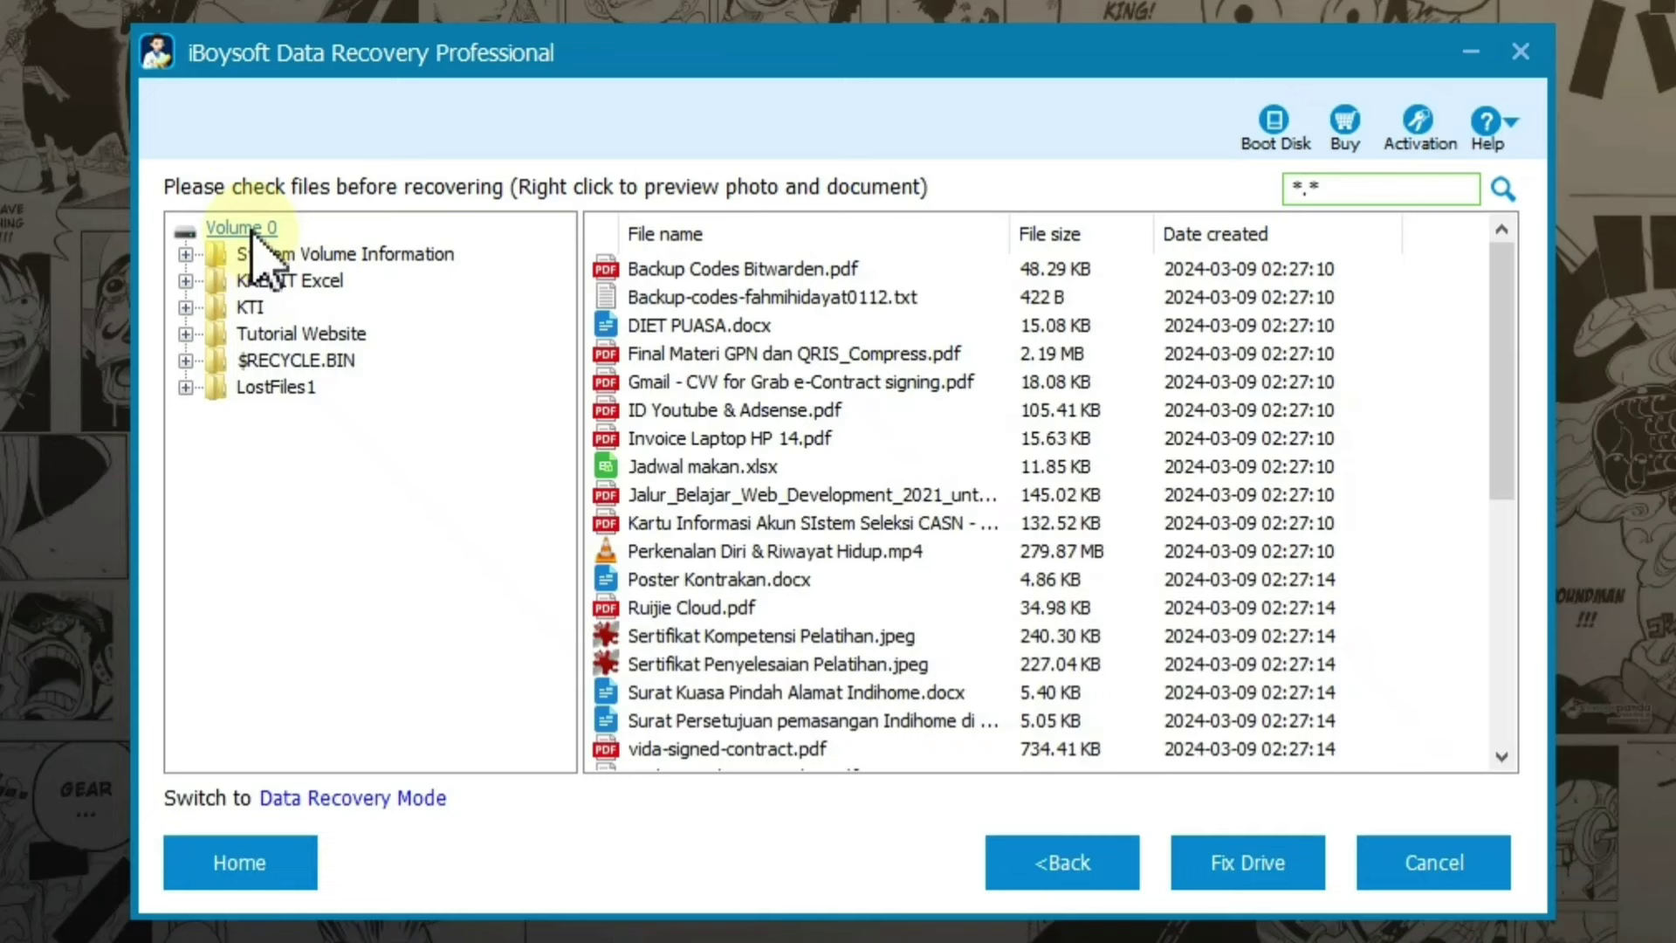
scroll(954, 430, "down", 5)
scroll(956, 437, "up", 5)
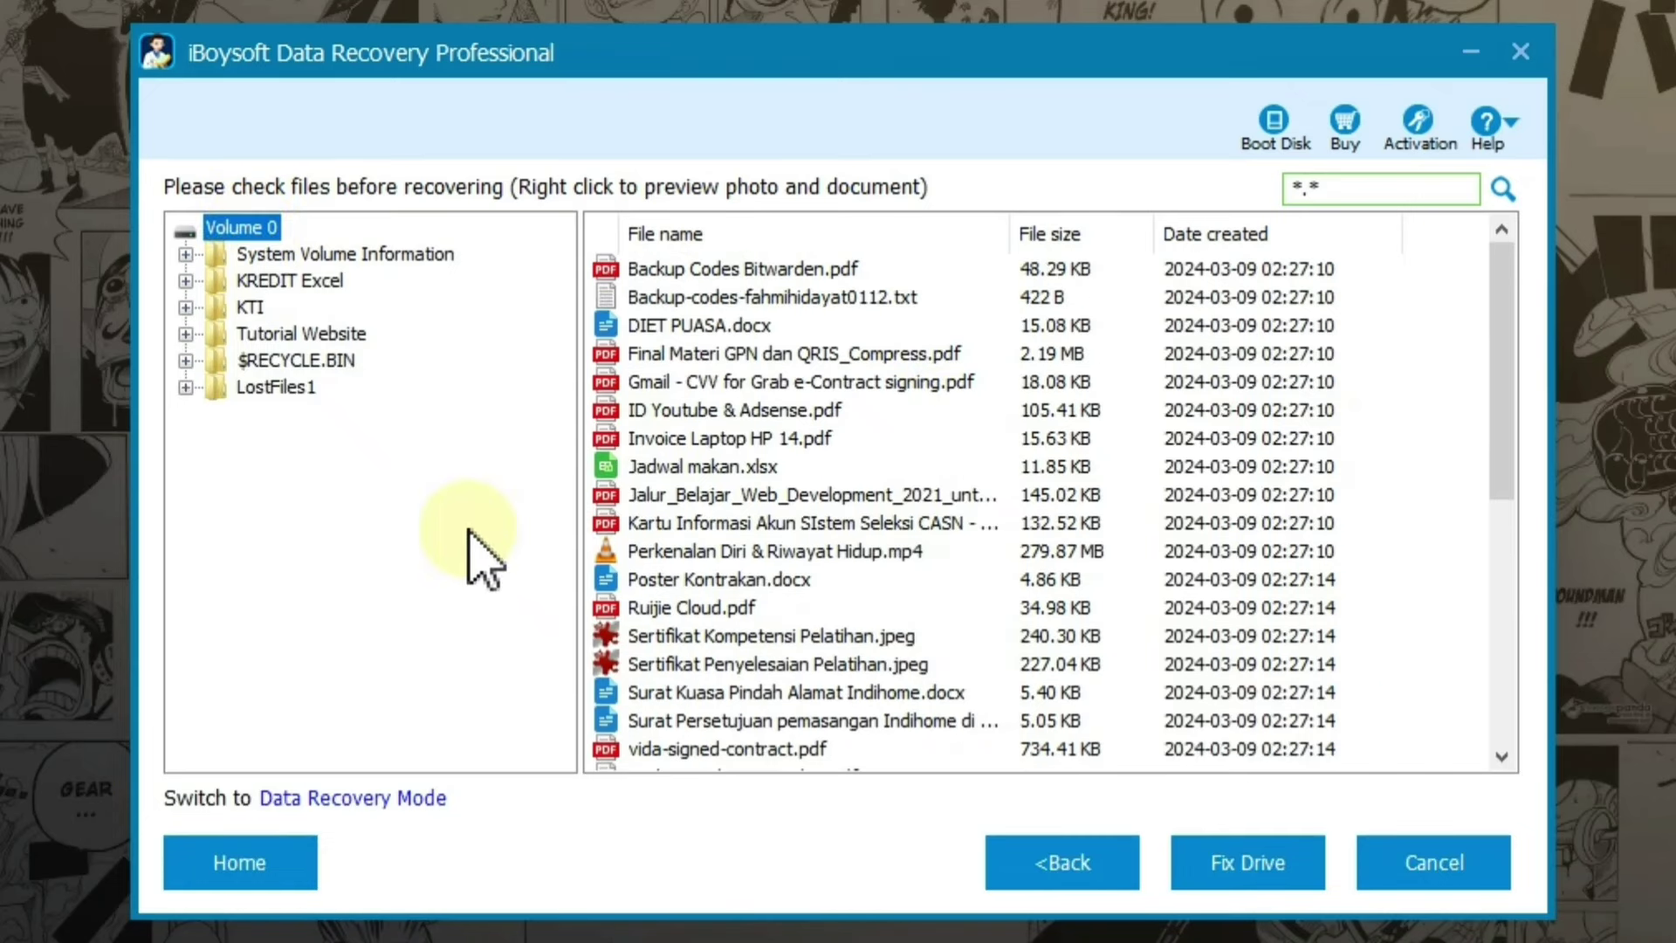
scroll(762, 454, "down", 3)
scroll(761, 450, "up", 3)
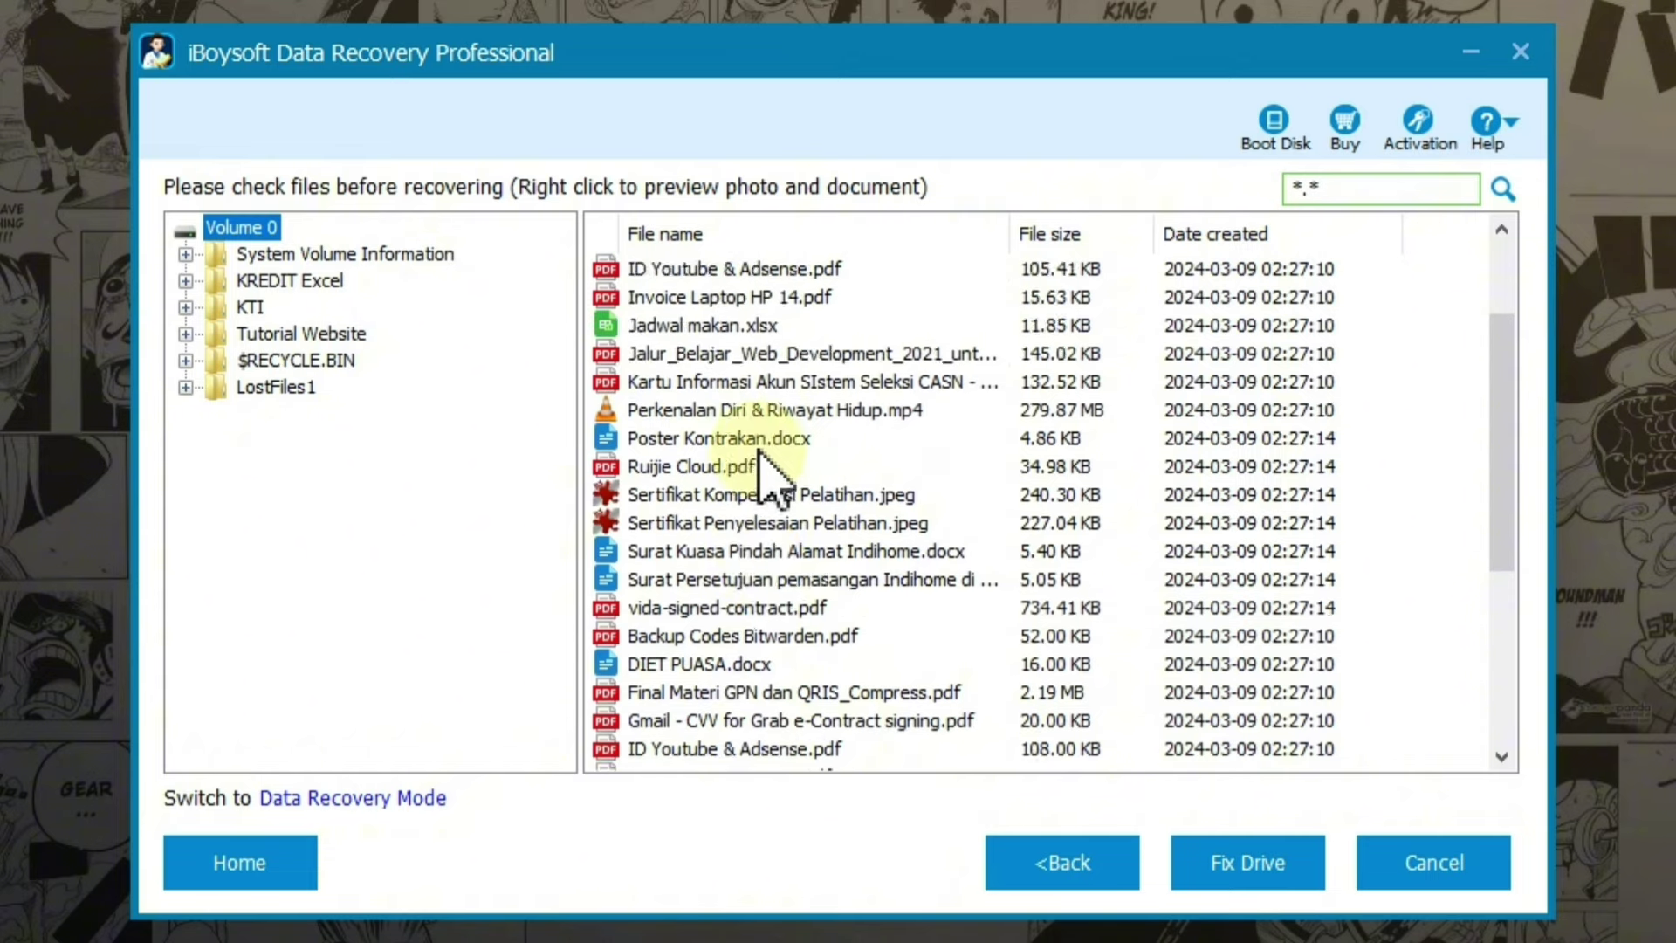
left_click(279, 281)
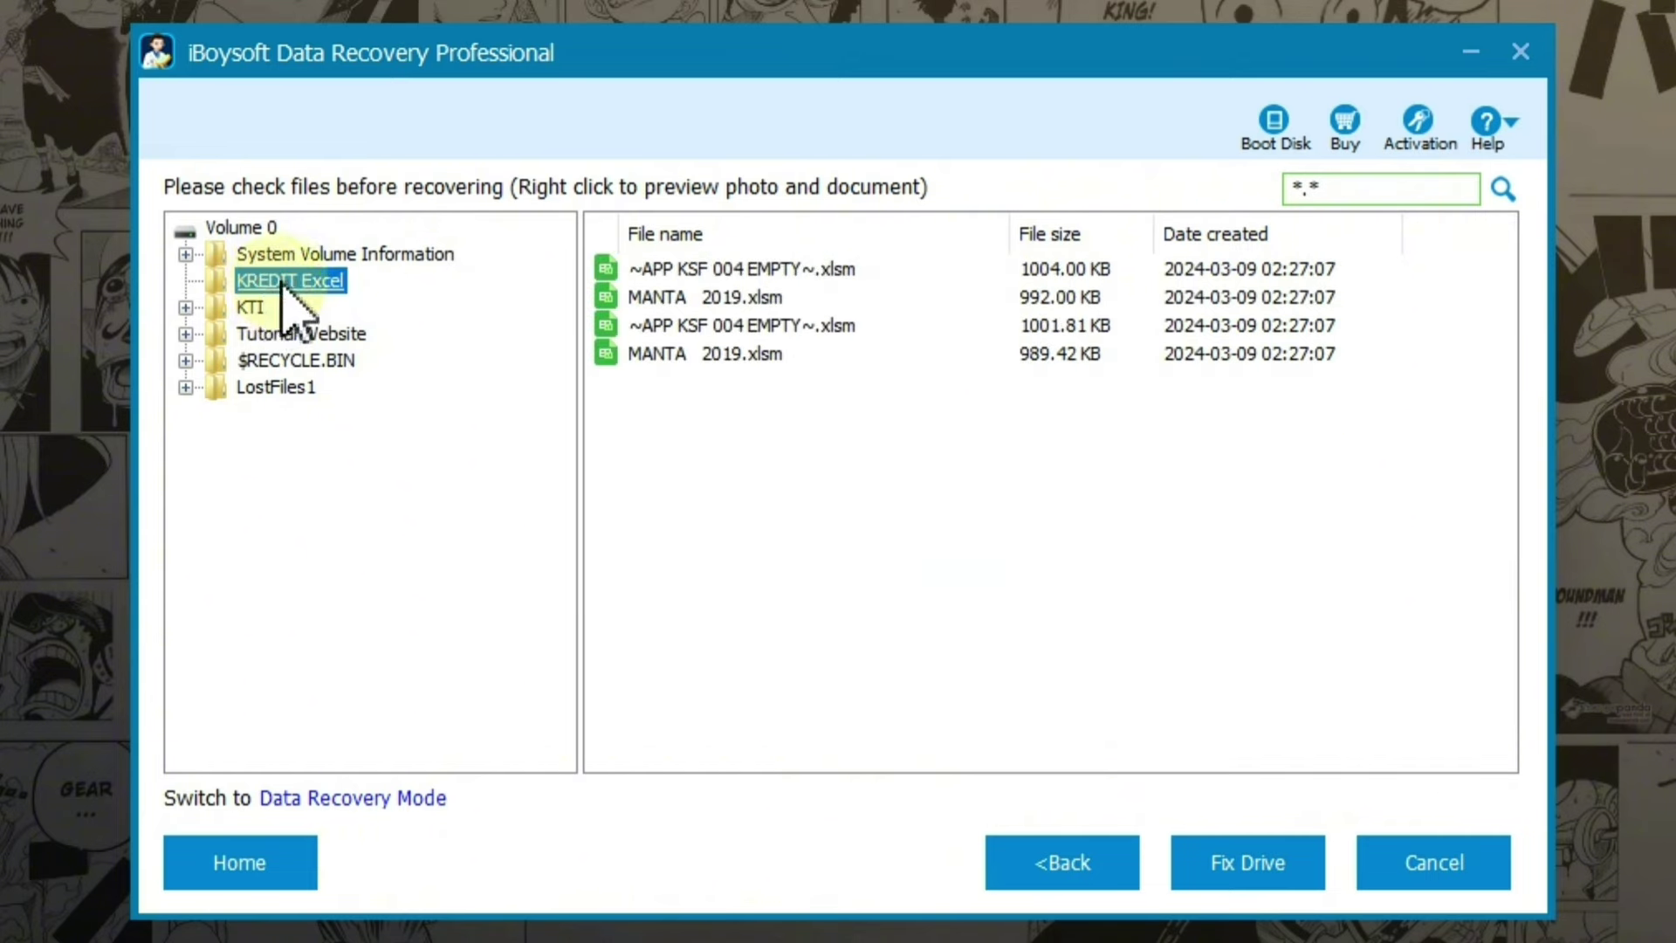
left_click(251, 307)
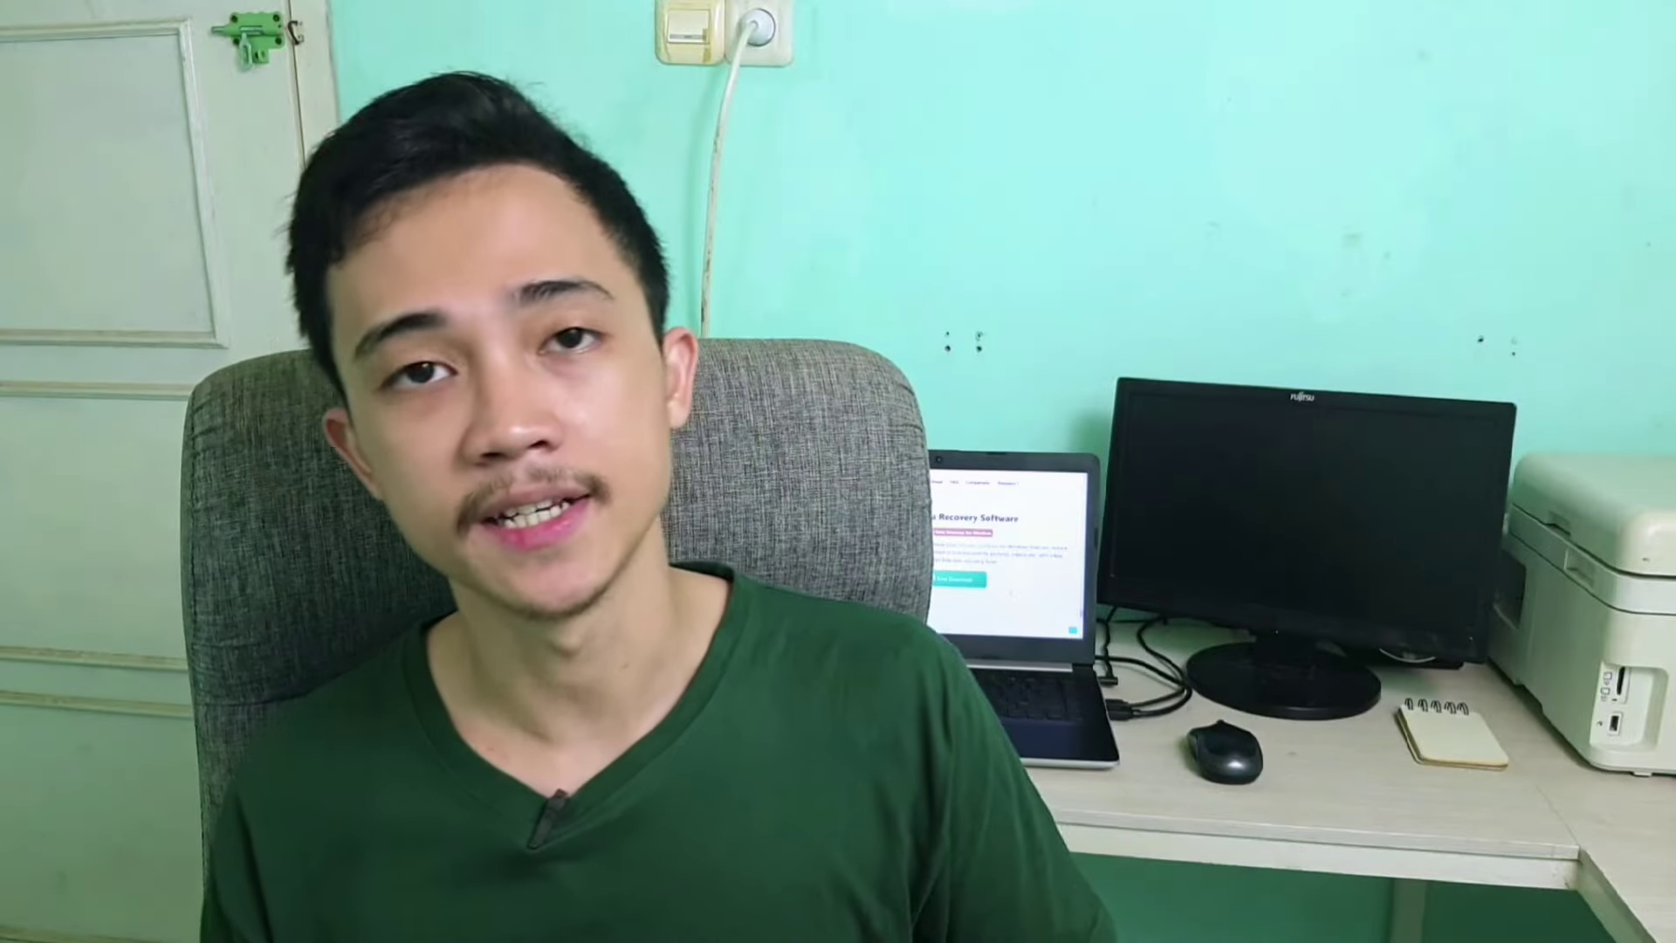